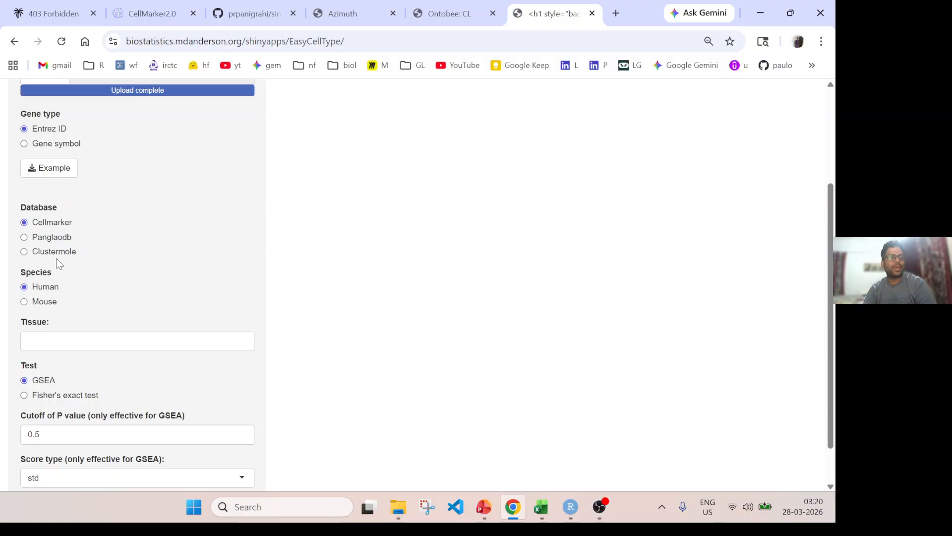
Add Blood as a tissue for the human Cellmarker annotation.
scroll(149, 169, "up", 1)
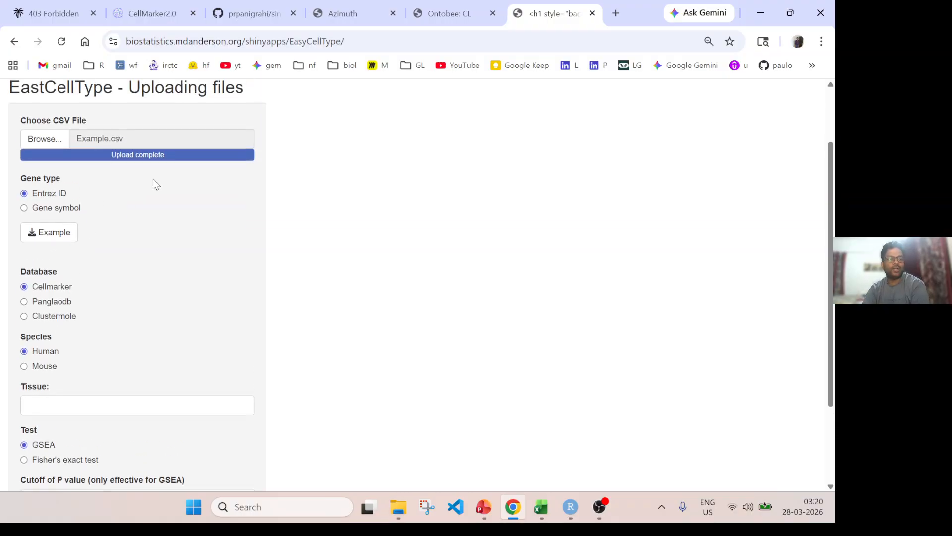
scroll(153, 179, "down", 2)
left_click(57, 297)
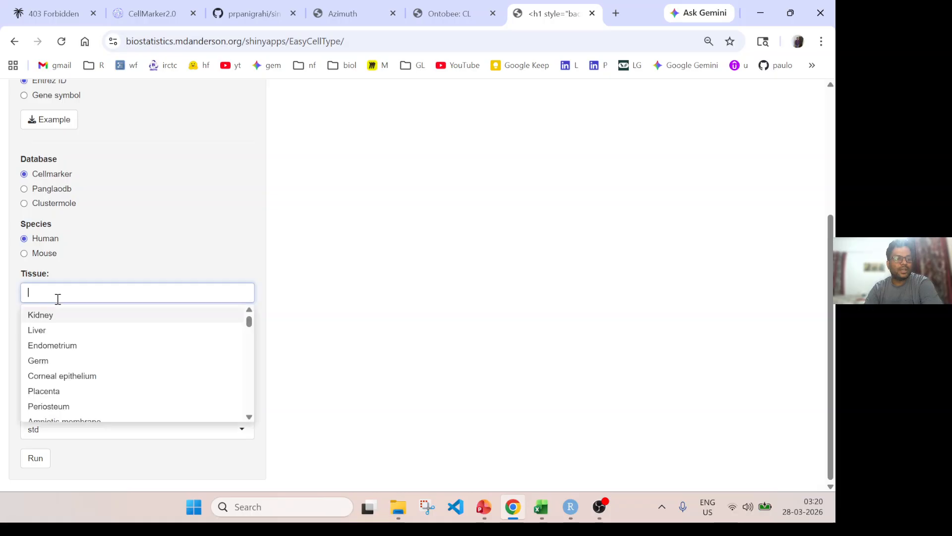
scroll(64, 370, "down", 1)
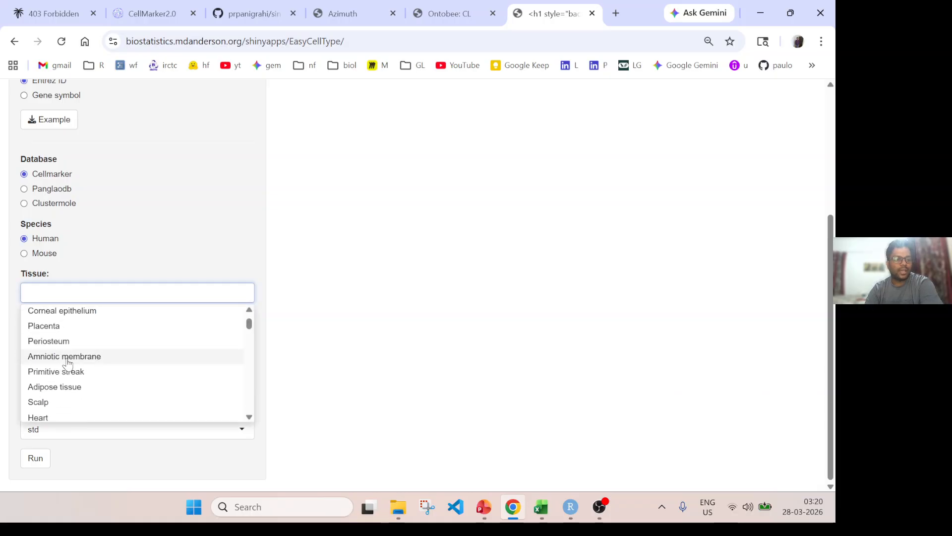
type("bl")
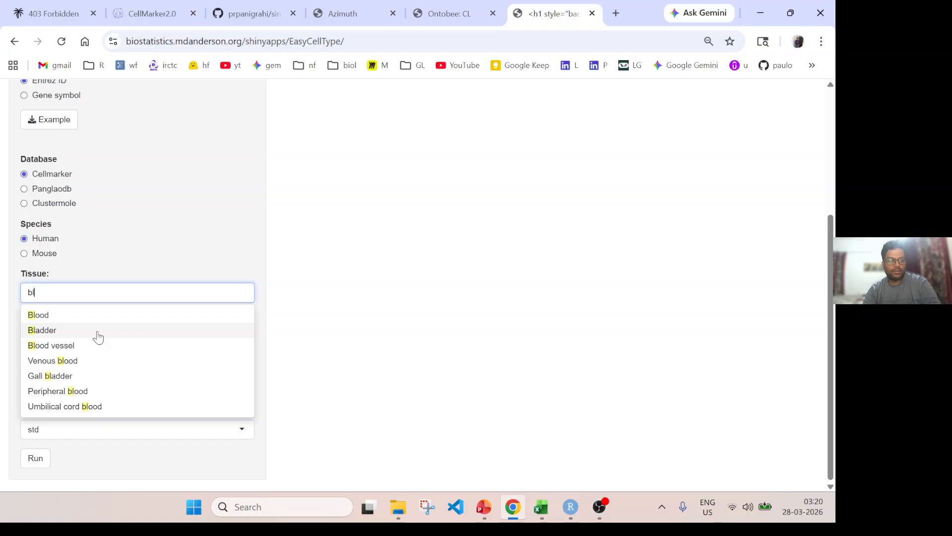
left_click(72, 317)
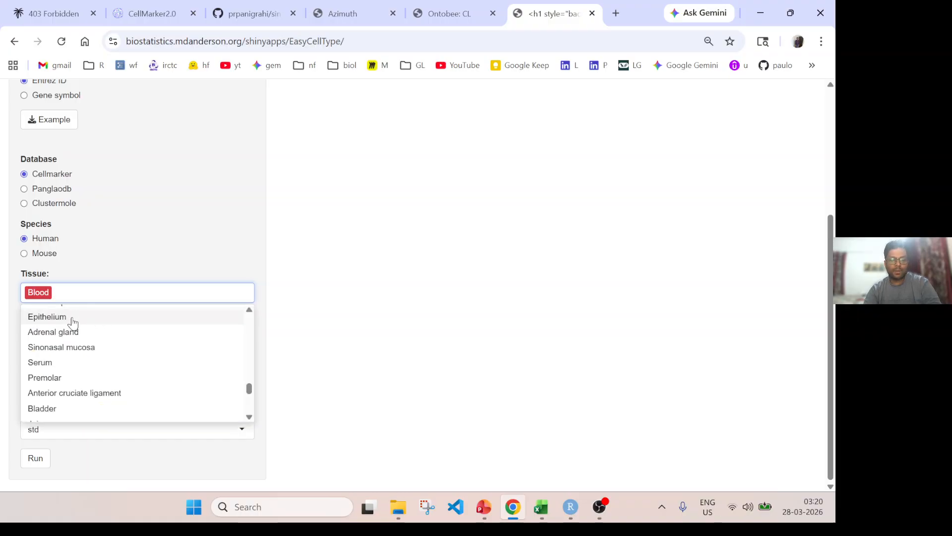
type("immun")
key("BackSpace")
key("BackSpace")
key("BackSpace")
key("BackSpace")
key("BackSpace")
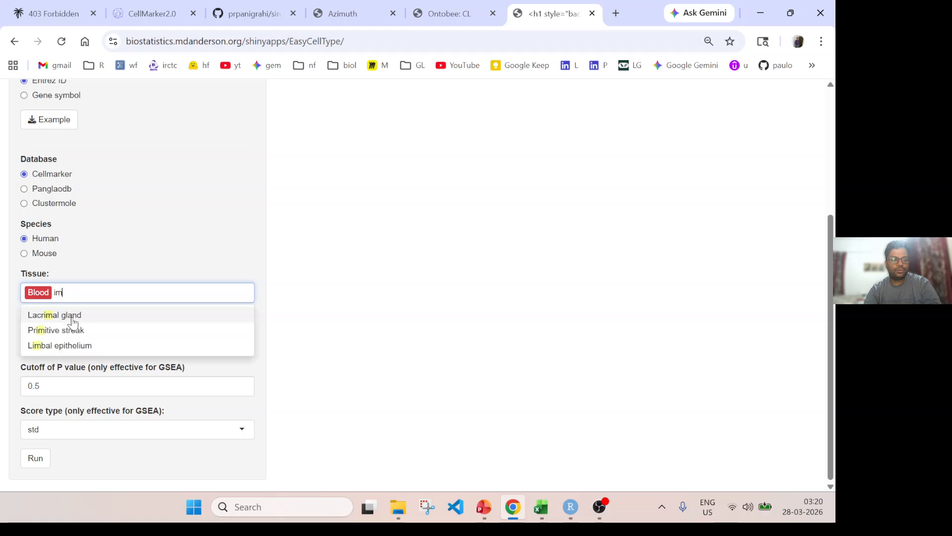
Add Blood vessel and Peripheral blood to the selected tissues.
type("bloo")
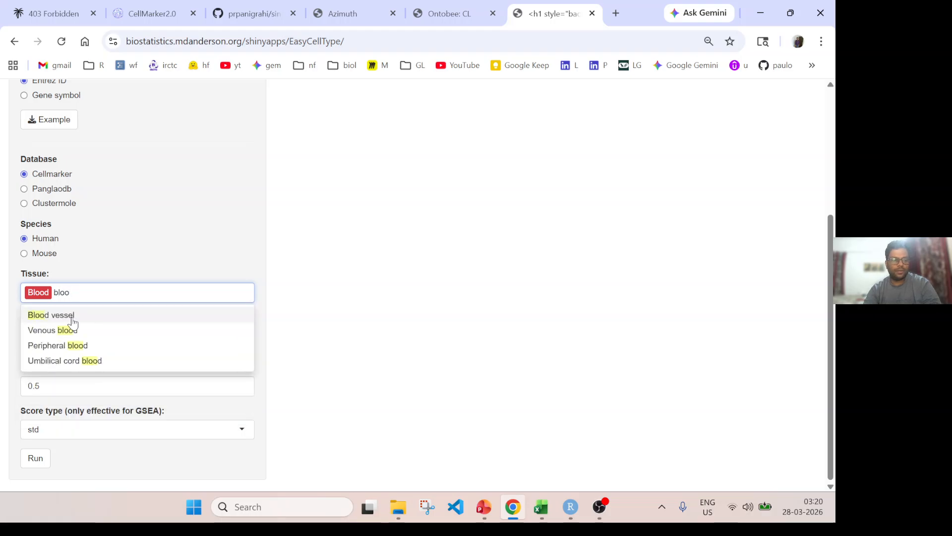
left_click(74, 321)
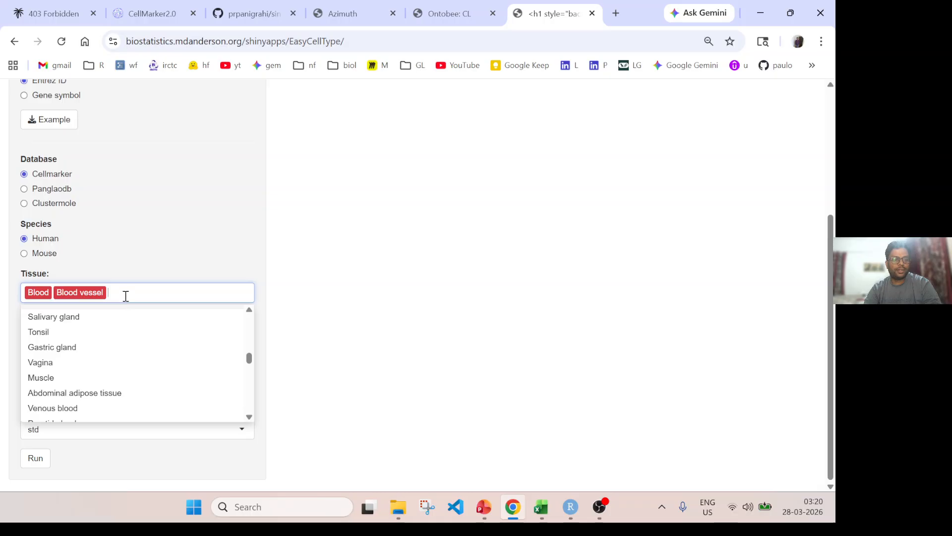
type("blood")
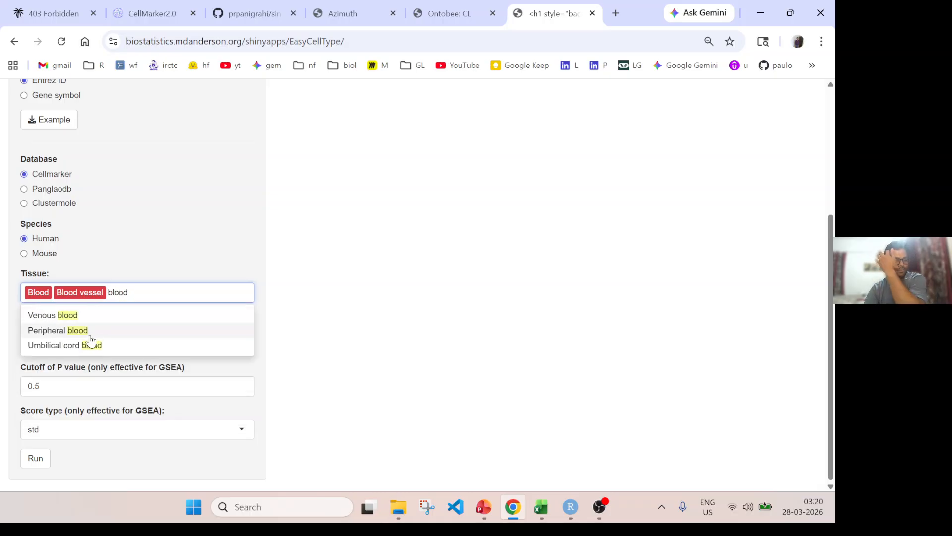
left_click(83, 337)
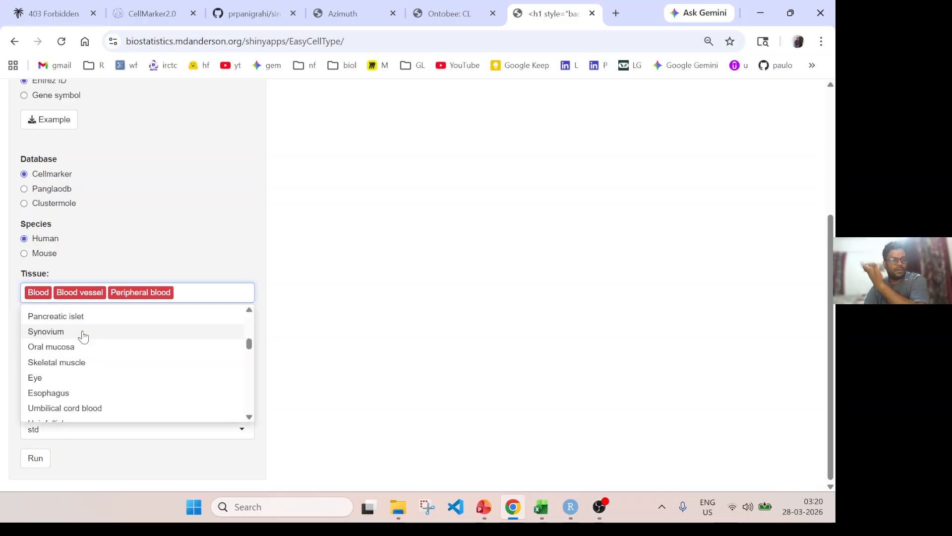
left_click(302, 309)
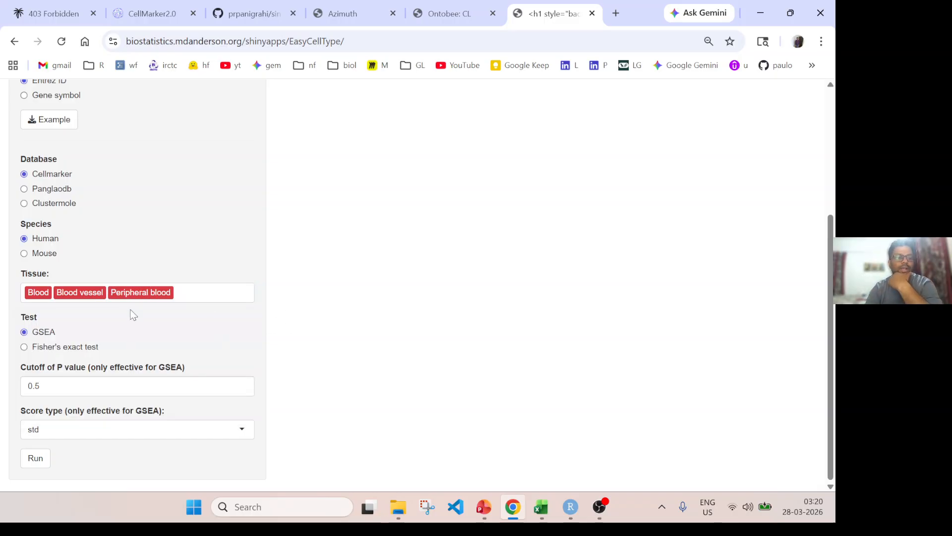
Choose Fisher's exact test as the test and run the cell type annotation.
left_click(31, 349)
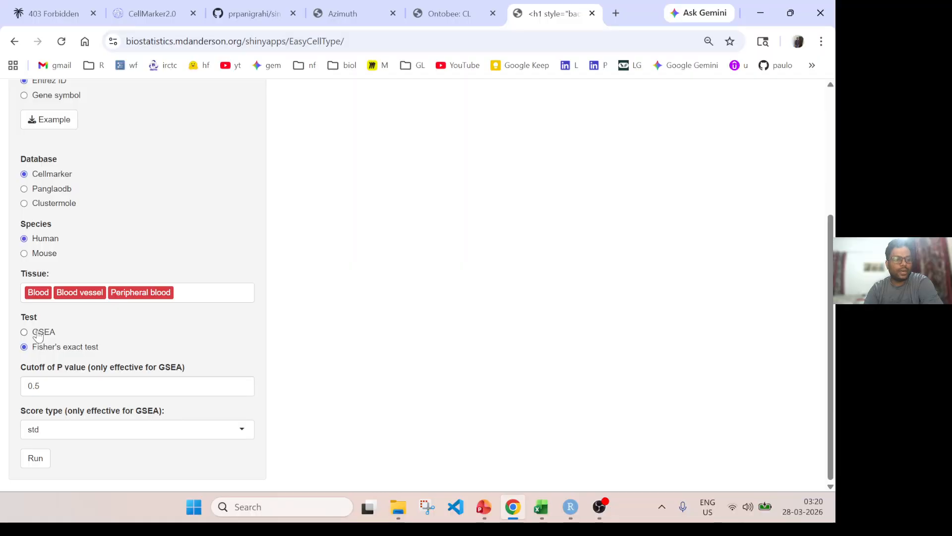
left_click(35, 457)
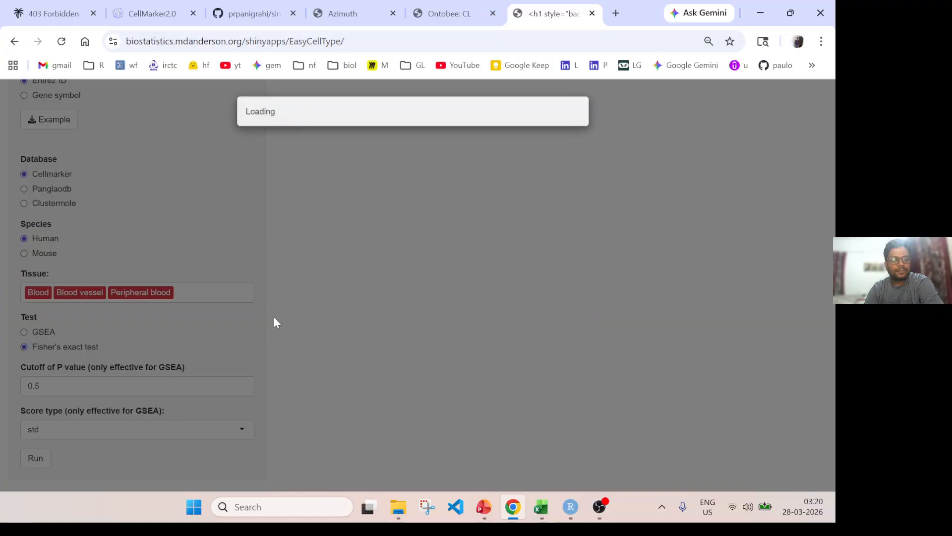
scroll(538, 276, "up", 2)
scroll(536, 269, "up", 2)
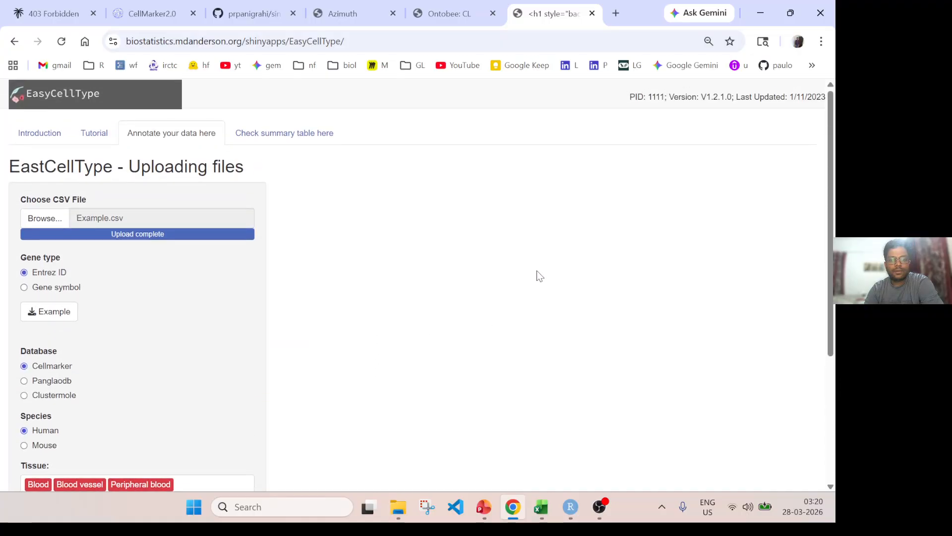
Examine the dot plot of predicted cell types across clusters 0 to 6.
scroll(563, 276, "down", 3)
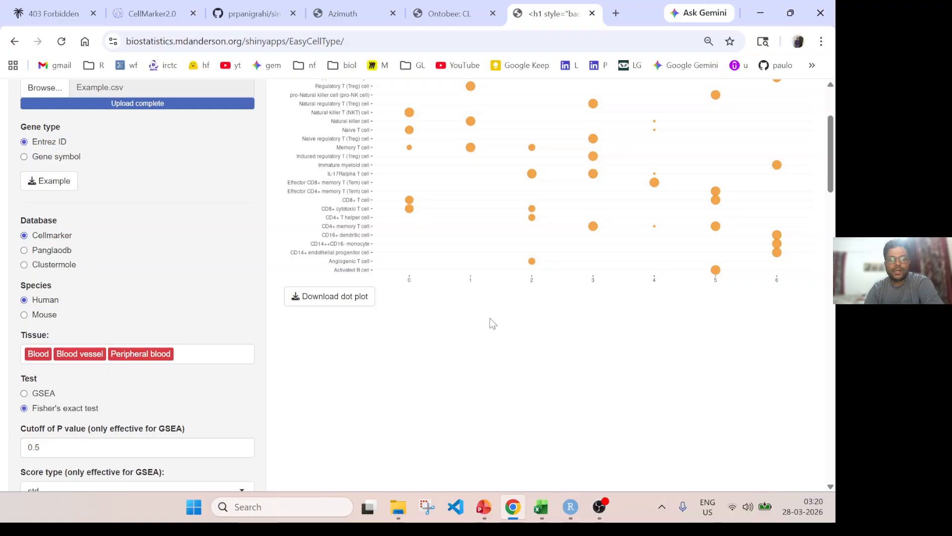
scroll(581, 283, "up", 1)
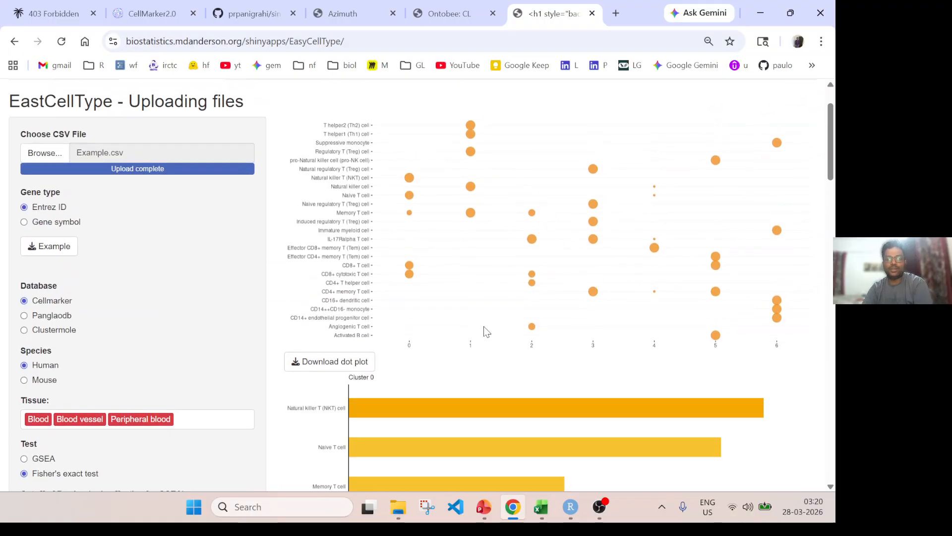
scroll(472, 293, "down", 1)
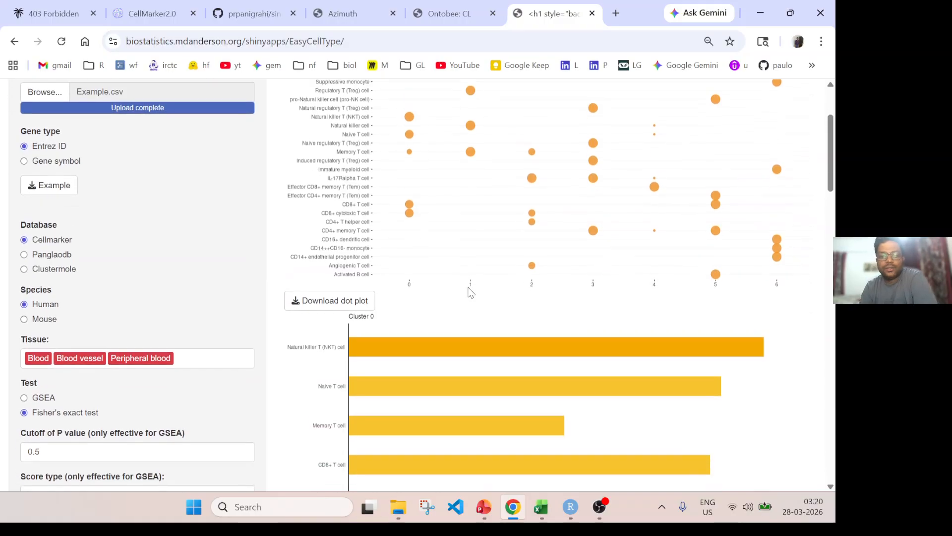
scroll(471, 291, "up", 1)
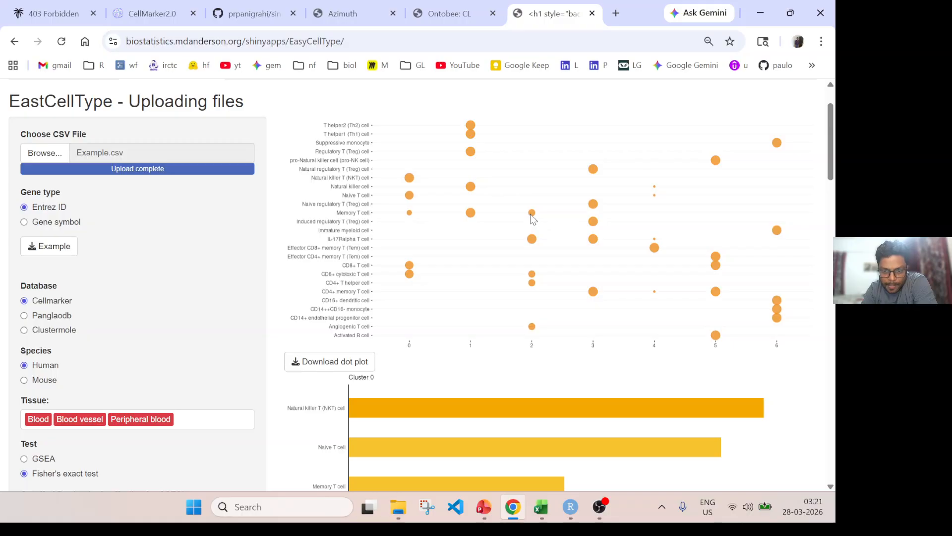
scroll(526, 244, "up", 2)
scroll(526, 322, "down", 3)
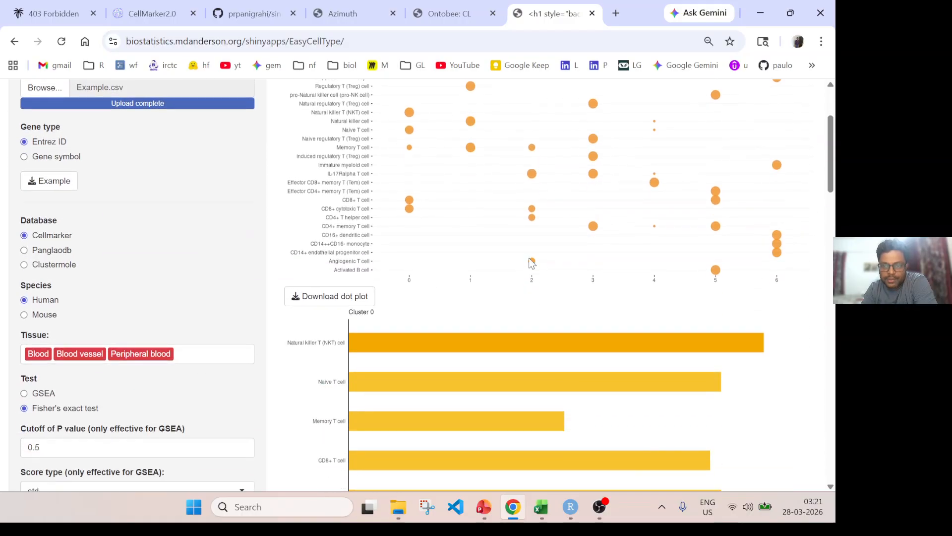
Examine the cluster 0 and cluster 1 bar plots, comparing the candidate cell types by -Log10(P value).
scroll(529, 271, "down", 4)
scroll(511, 263, "down", 5)
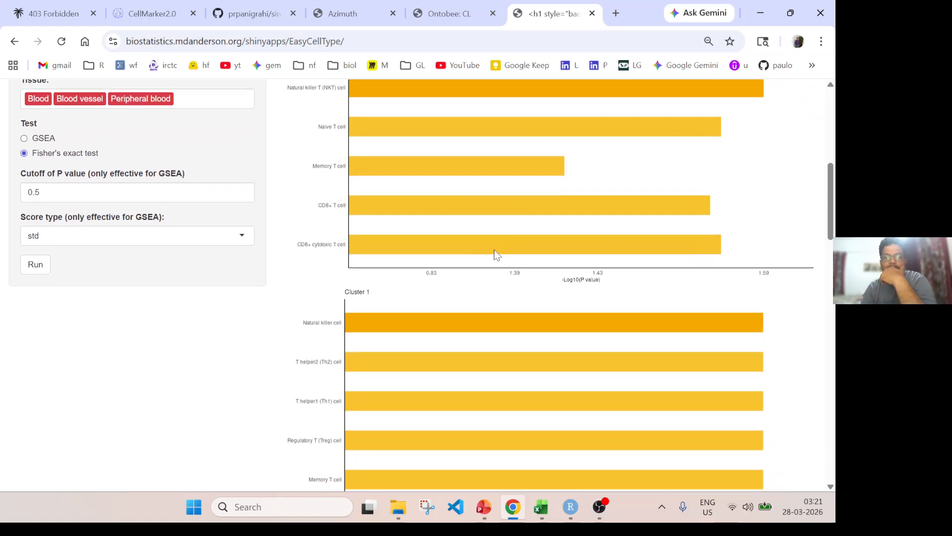
scroll(474, 260, "down", 5)
scroll(478, 255, "up", 9)
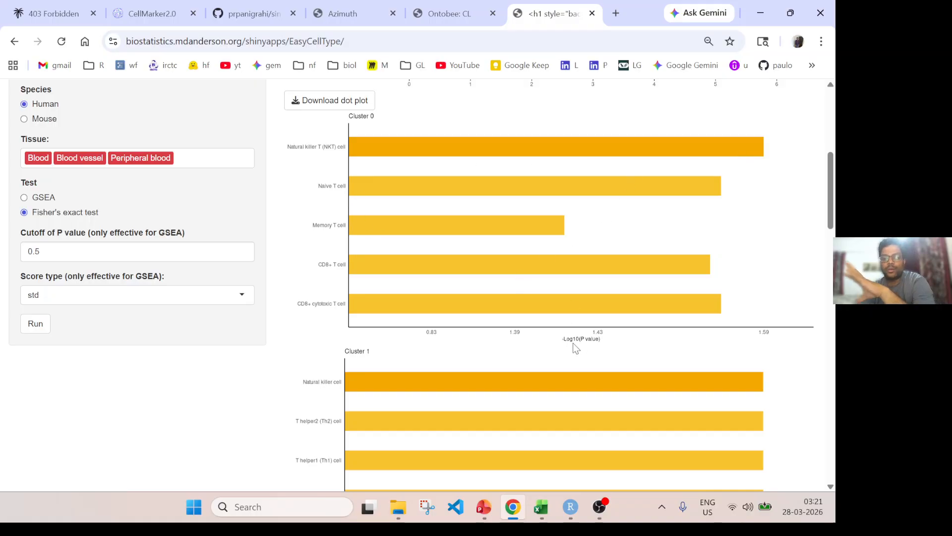
scroll(517, 270, "up", 7)
scroll(510, 242, "down", 5)
scroll(569, 332, "down", 4)
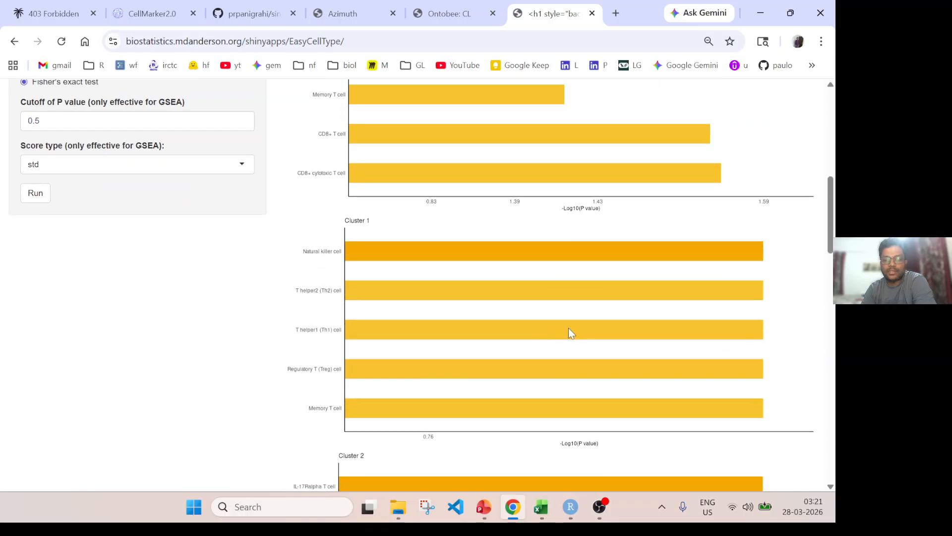
scroll(598, 226, "up", 1)
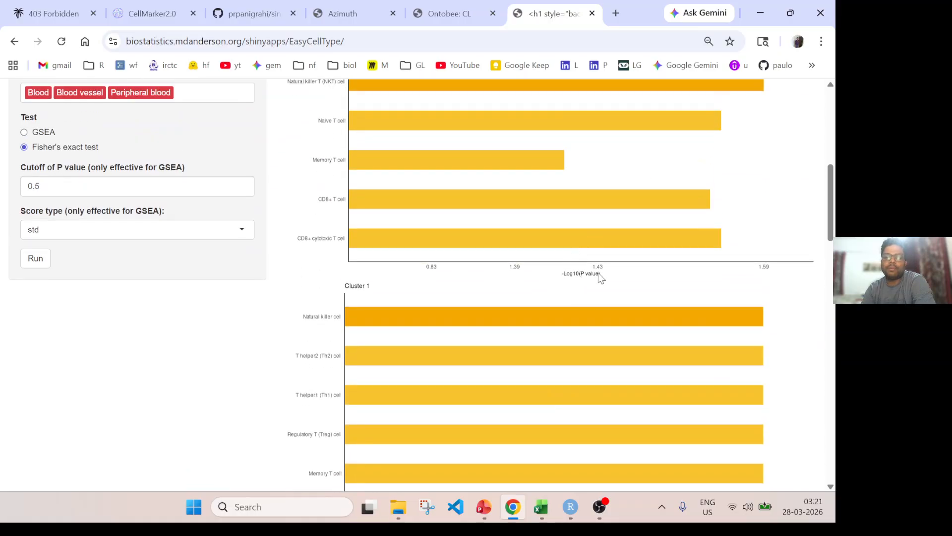
scroll(600, 276, "up", 2)
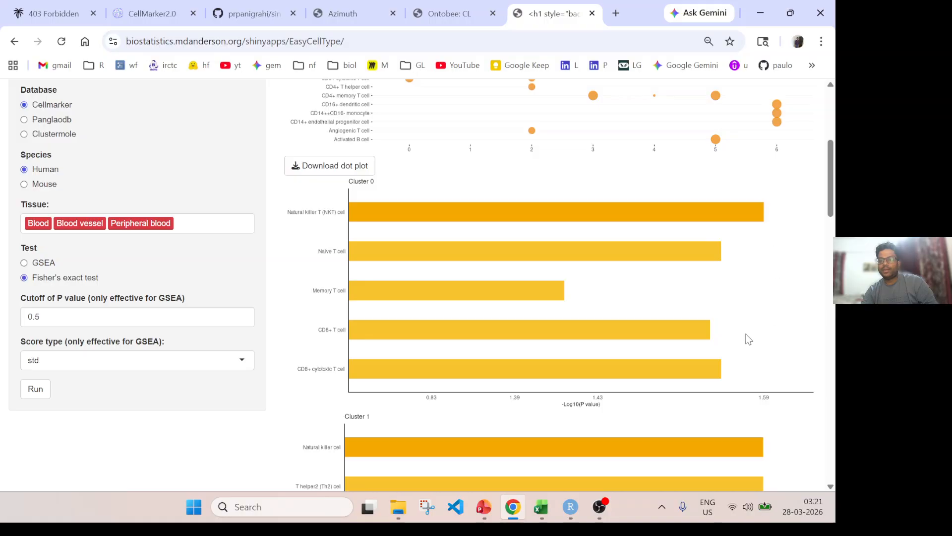
scroll(369, 302, "down", 2)
scroll(521, 239, "up", 2)
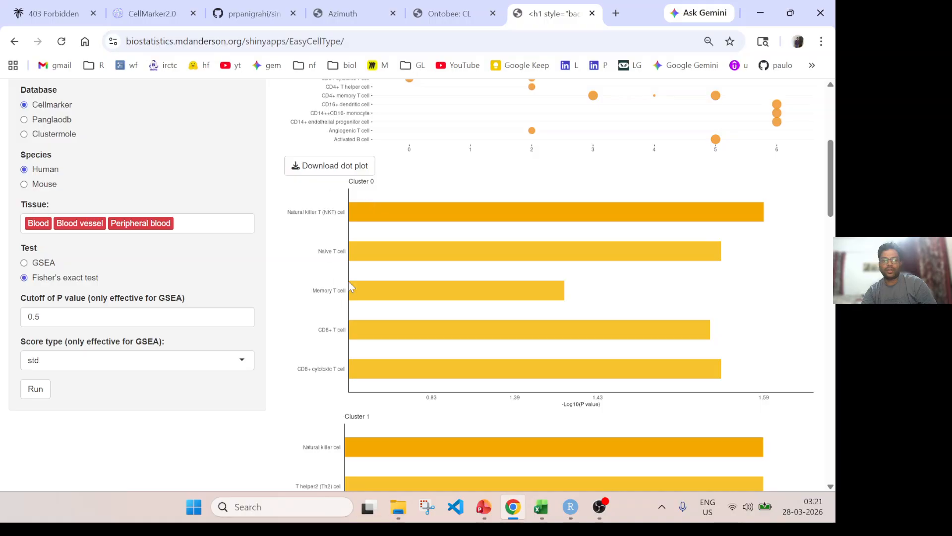
Review the candidate cell types in the remaining bar plots through cluster 6, then return to the dot plot.
scroll(349, 281, "down", 3)
scroll(357, 264, "down", 1)
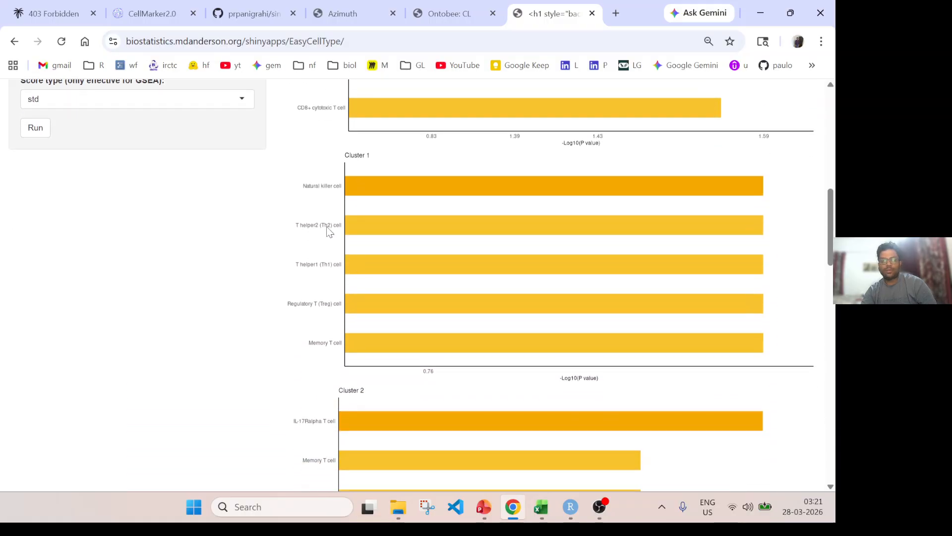
scroll(377, 305, "down", 3)
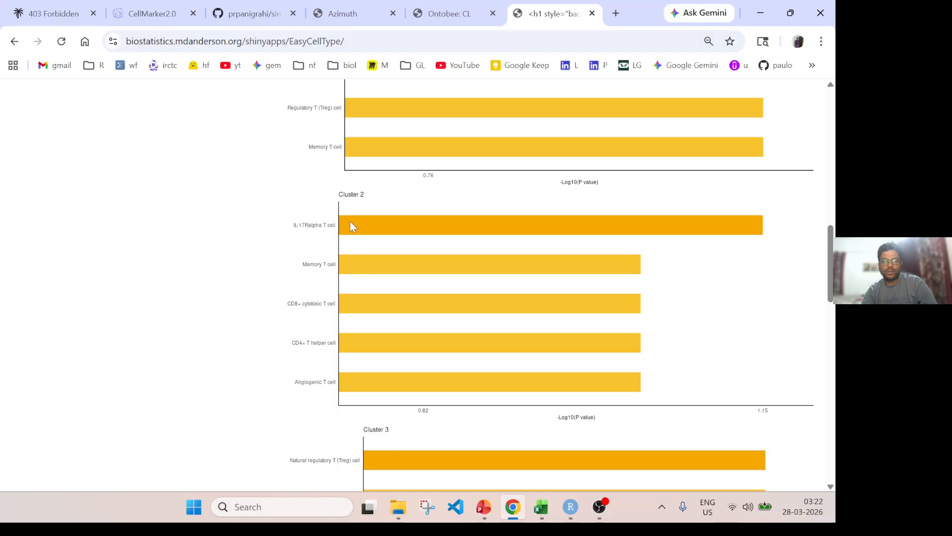
scroll(410, 275, "down", 5)
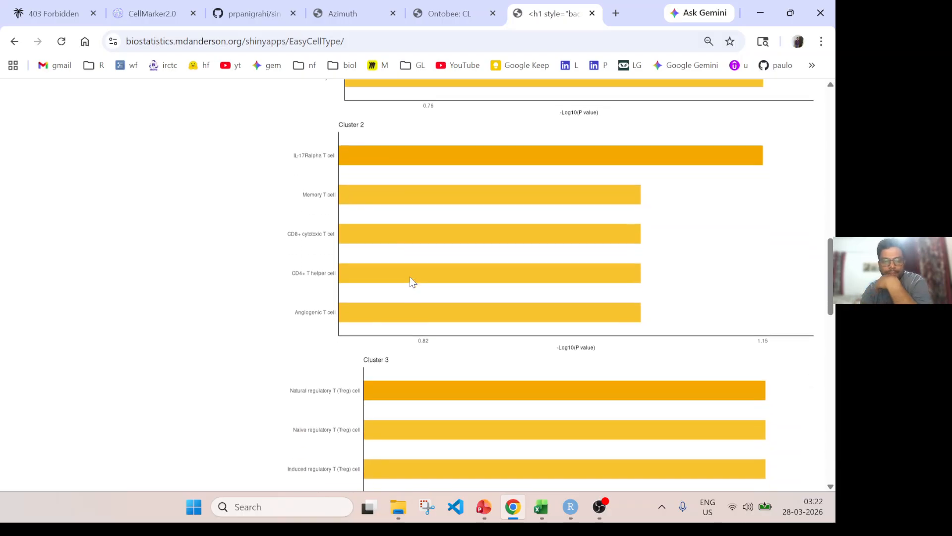
scroll(422, 279, "up", 15)
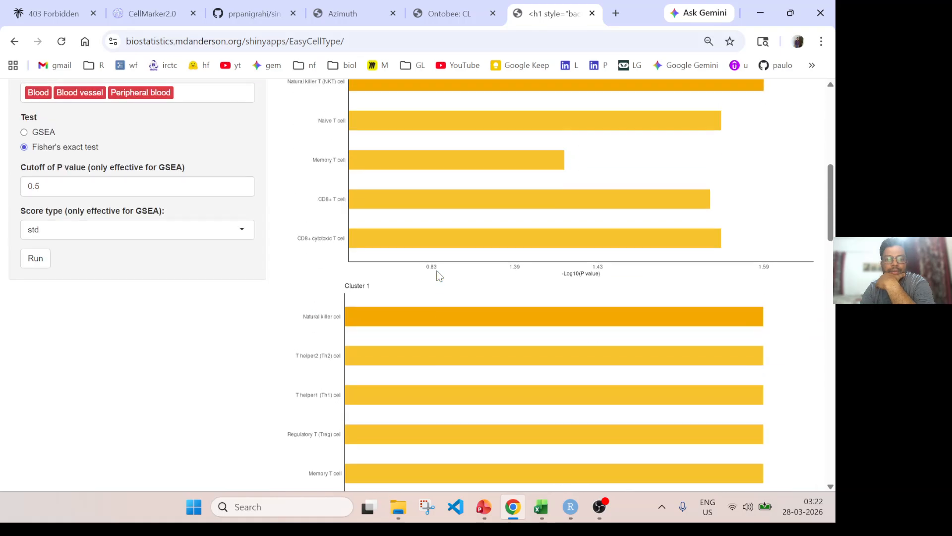
scroll(439, 272, "down", 4)
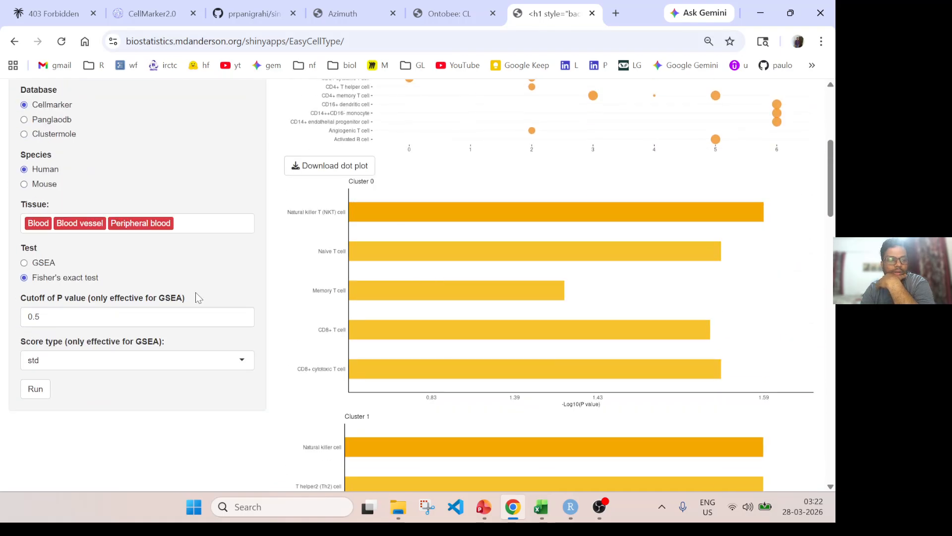
scroll(505, 286, "down", 10)
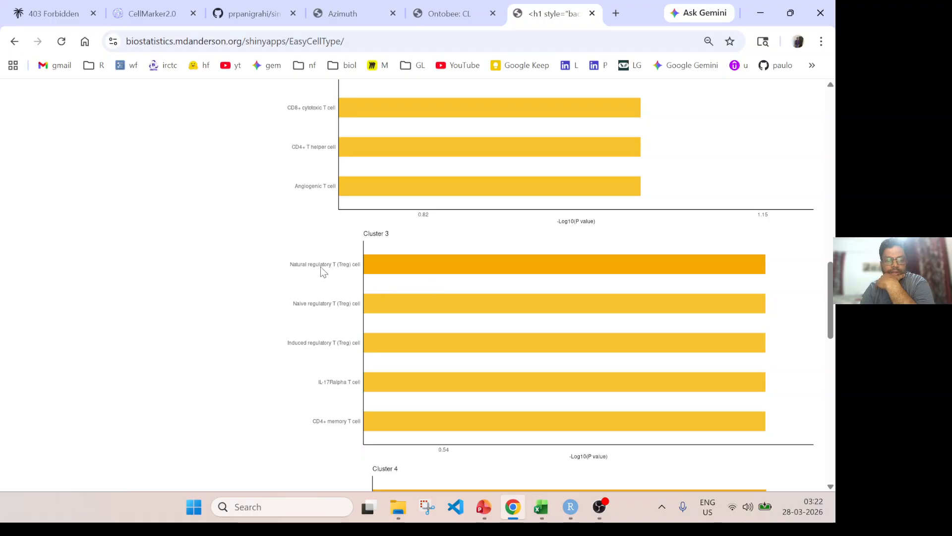
scroll(383, 339, "down", 5)
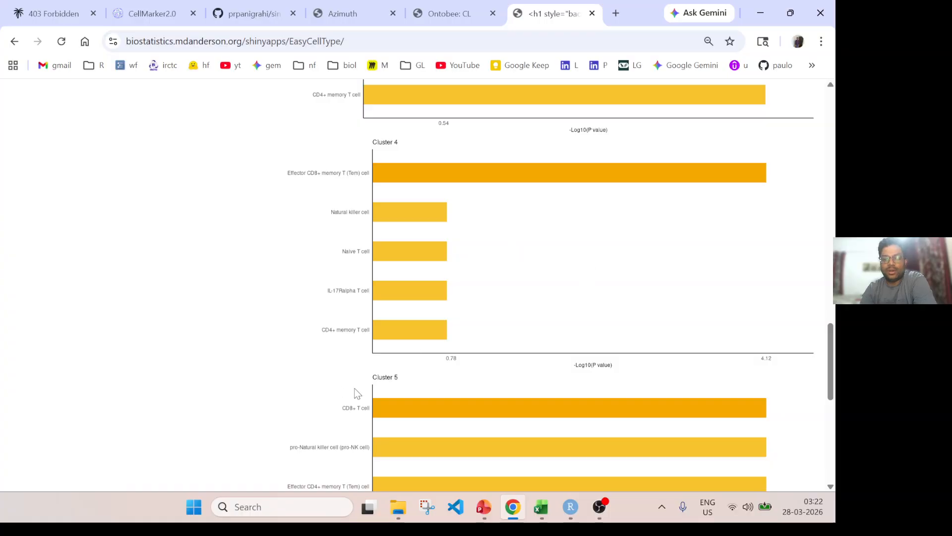
scroll(600, 383, "down", 2)
scroll(423, 179, "up", 2)
scroll(540, 305, "down", 6)
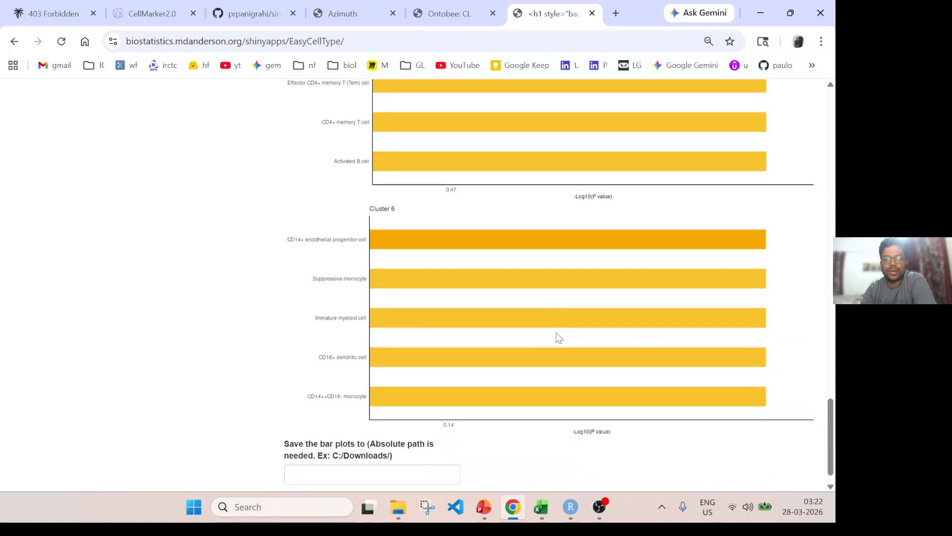
scroll(514, 353, "up", 20)
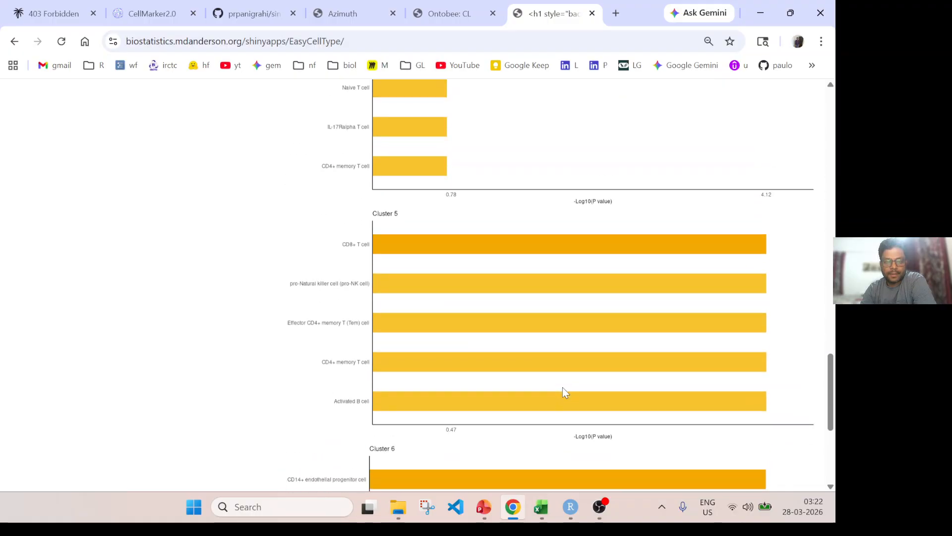
scroll(609, 380, "up", 4)
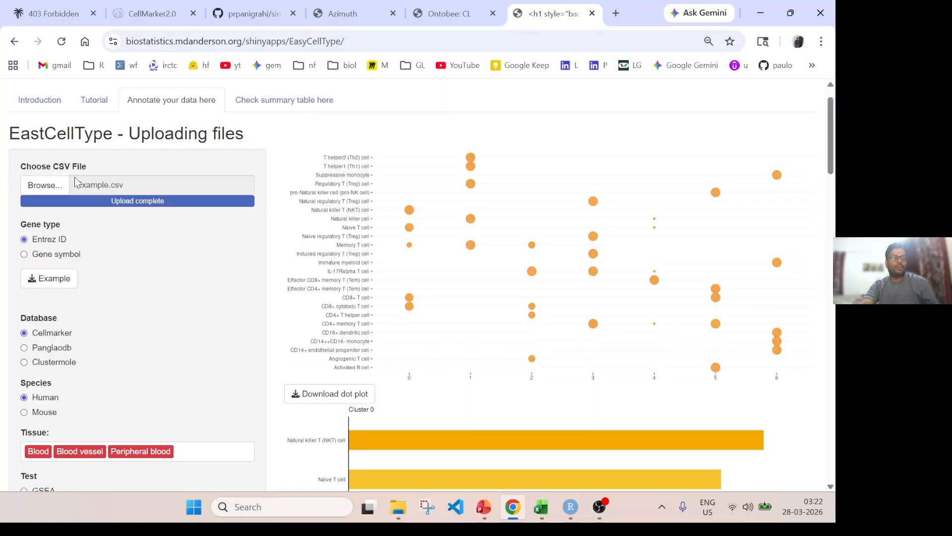
Clear the selected tissues, keep Cellmarker and Human, switch the test to GSEA and rerun the annotation.
scroll(197, 274, "down", 3)
left_click(24, 217)
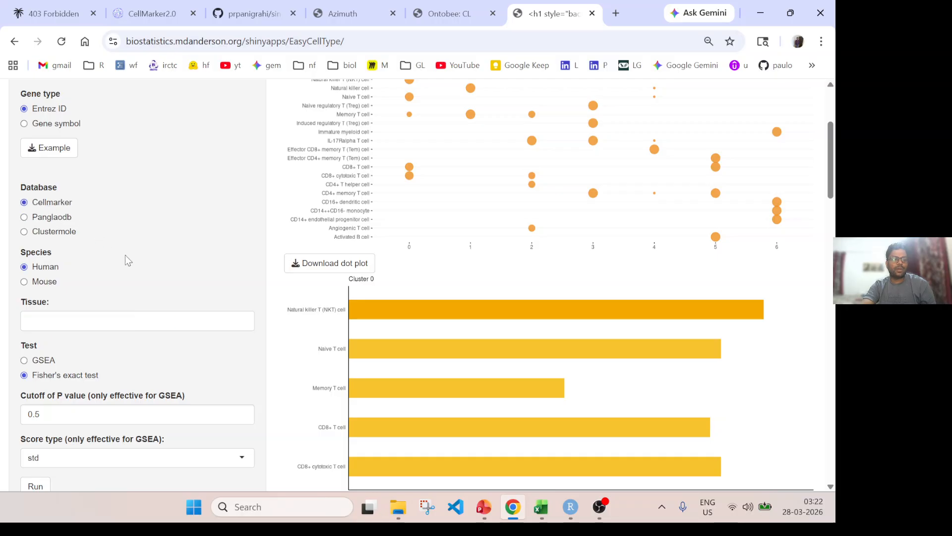
scroll(128, 260, "down", 6)
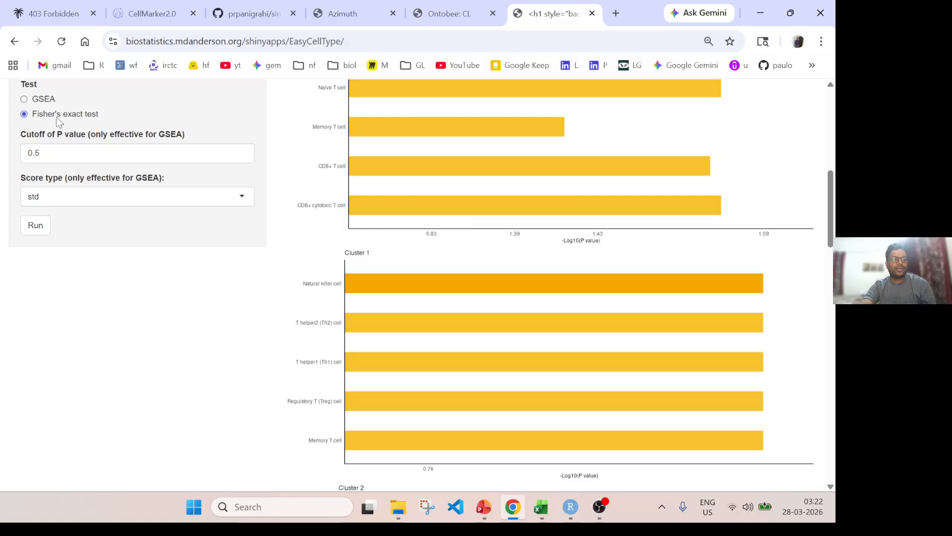
left_click(24, 100)
left_click(35, 226)
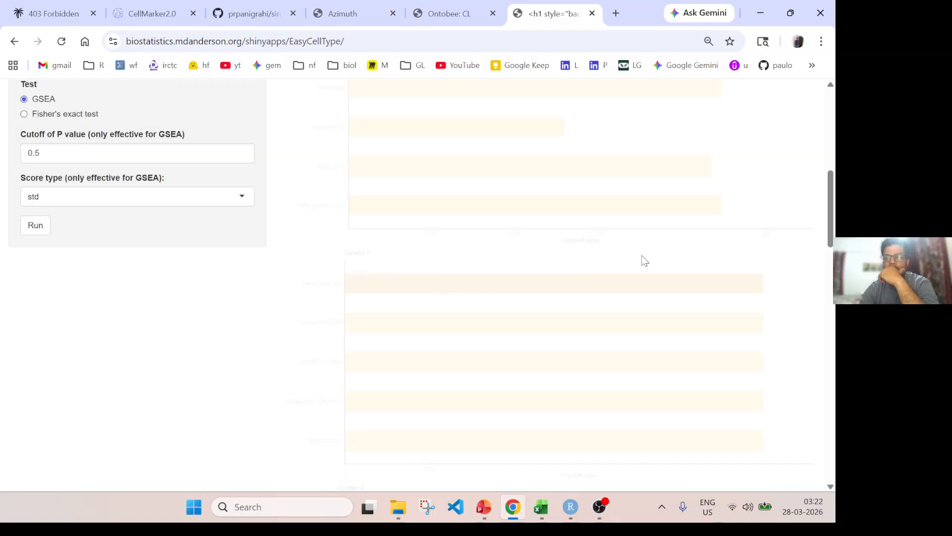
Examine the GSEA dot plot and the bar plots of clusters 0 and 1 for candidate cell types.
scroll(818, 221, "up", 9)
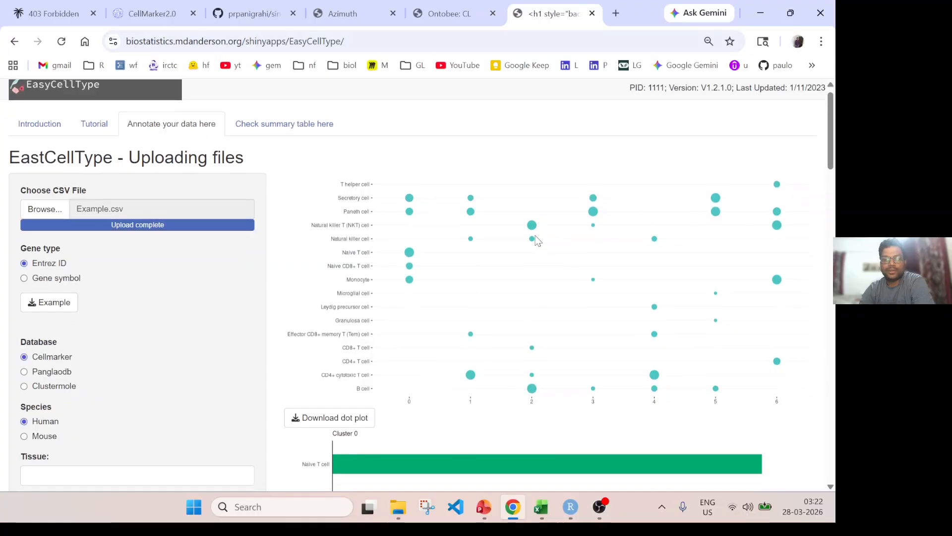
scroll(538, 241, "down", 4)
scroll(536, 240, "up", 2)
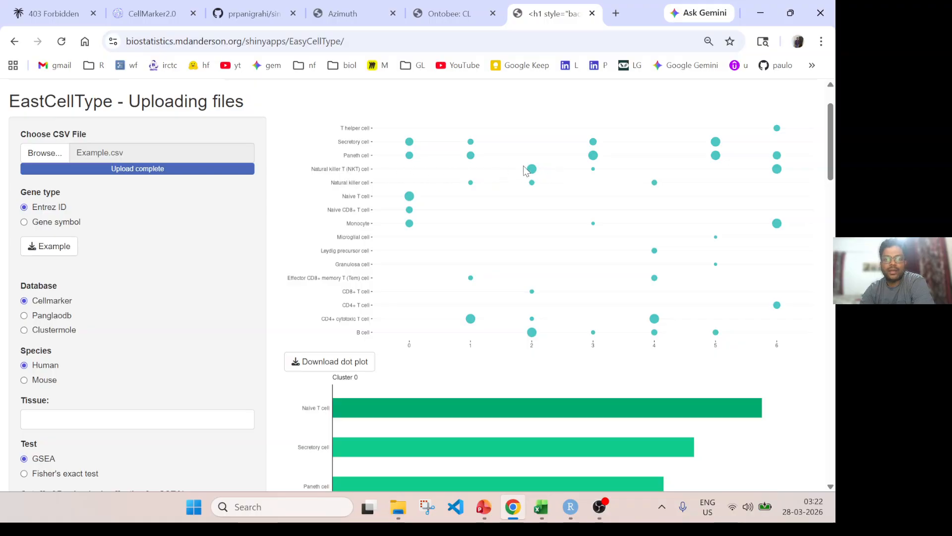
scroll(651, 266, "down", 1)
scroll(649, 278, "down", 8)
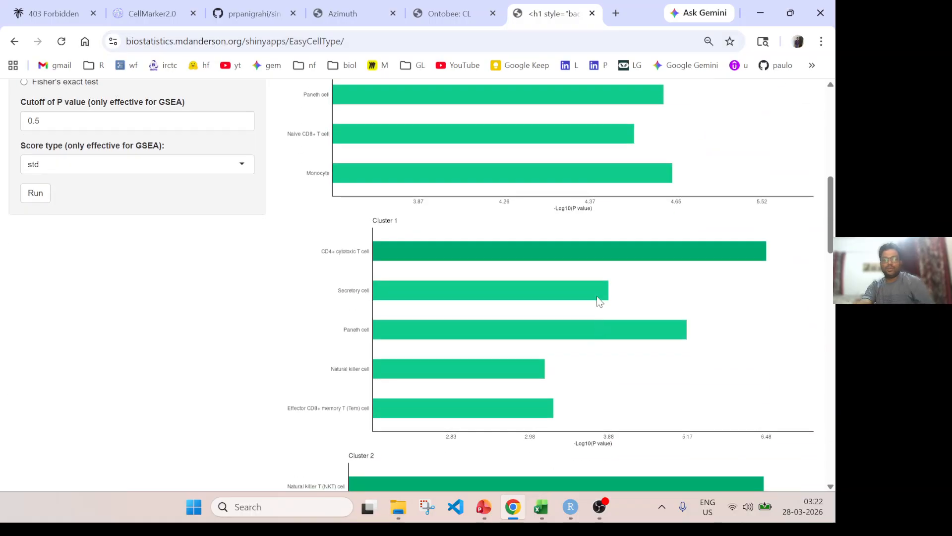
scroll(602, 308, "up", 4)
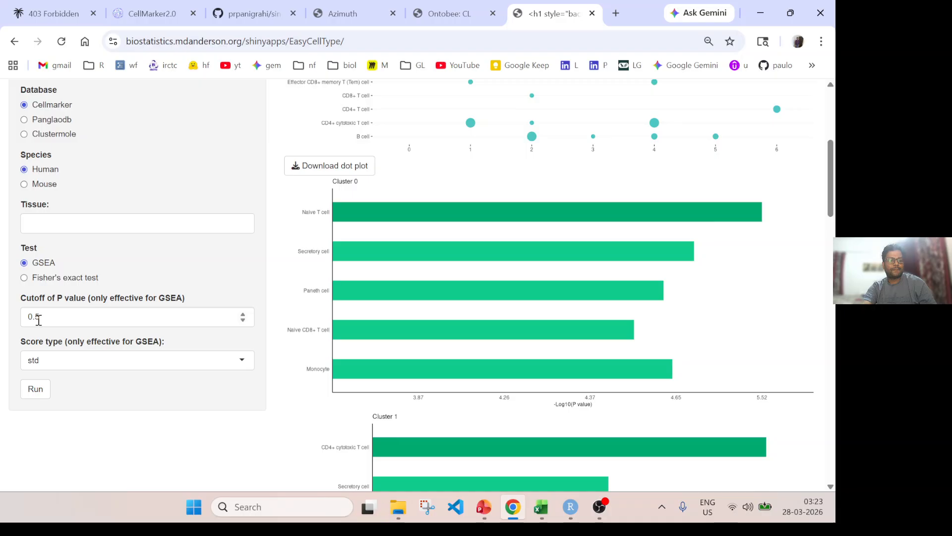
scroll(134, 303, "up", 5)
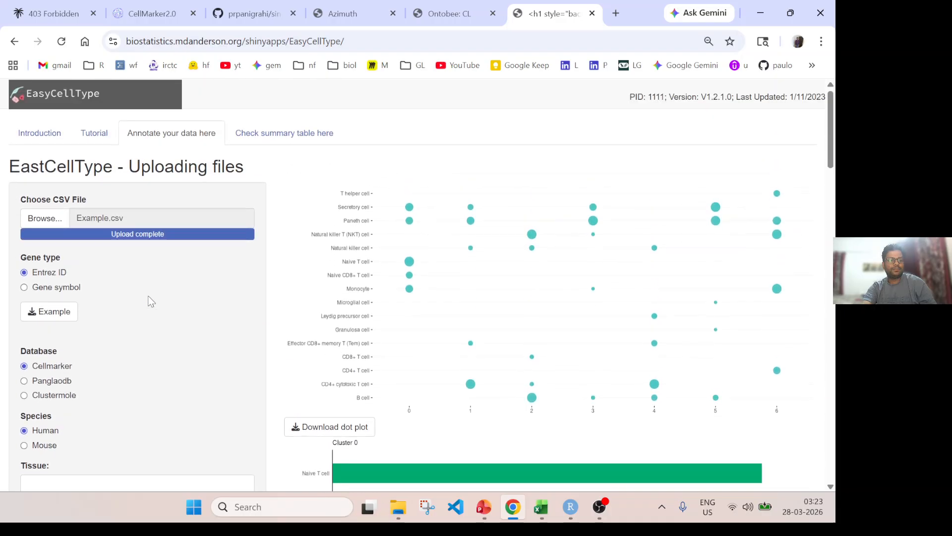
Open the EasyCellType tutorial and review the installation section, highlighting the BiocManager::install("EasyCellType") command.
left_click(95, 134)
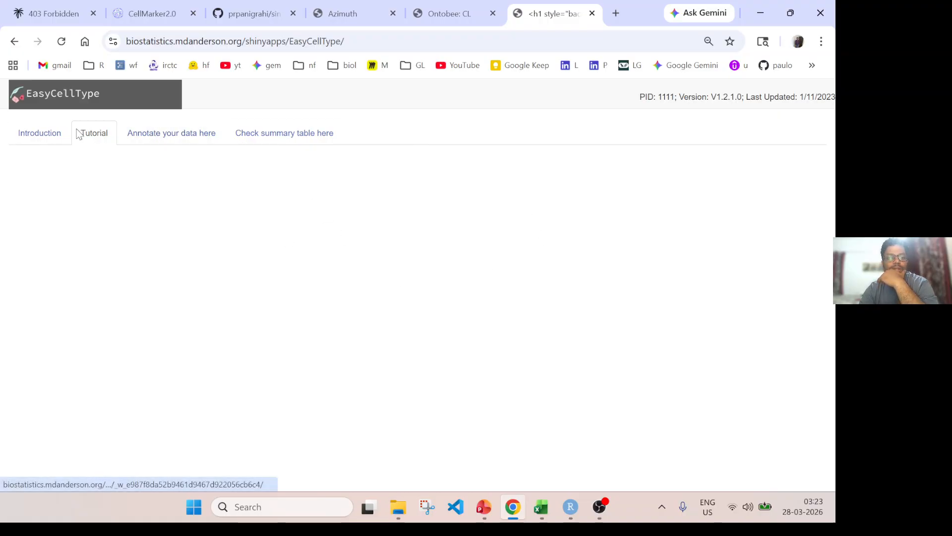
left_click(144, 134)
left_click(102, 134)
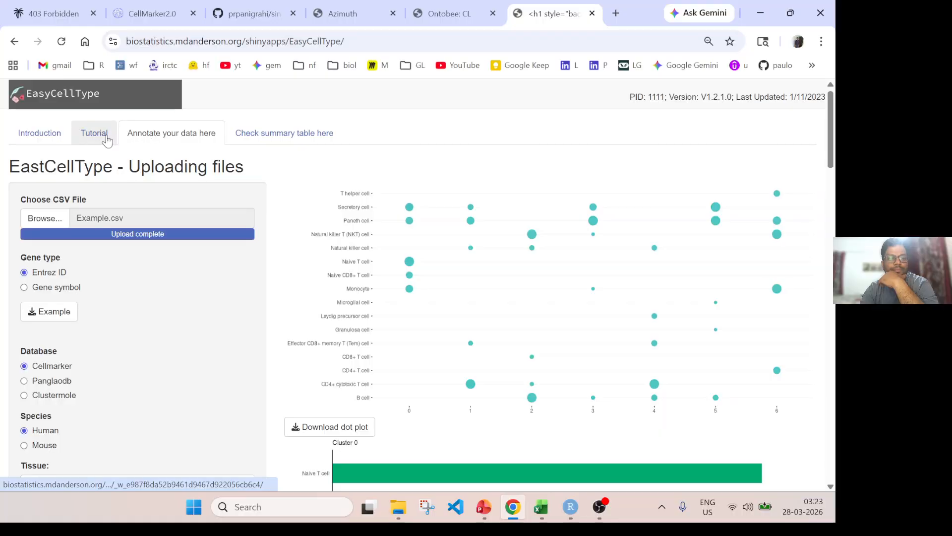
scroll(451, 310, "down", 15)
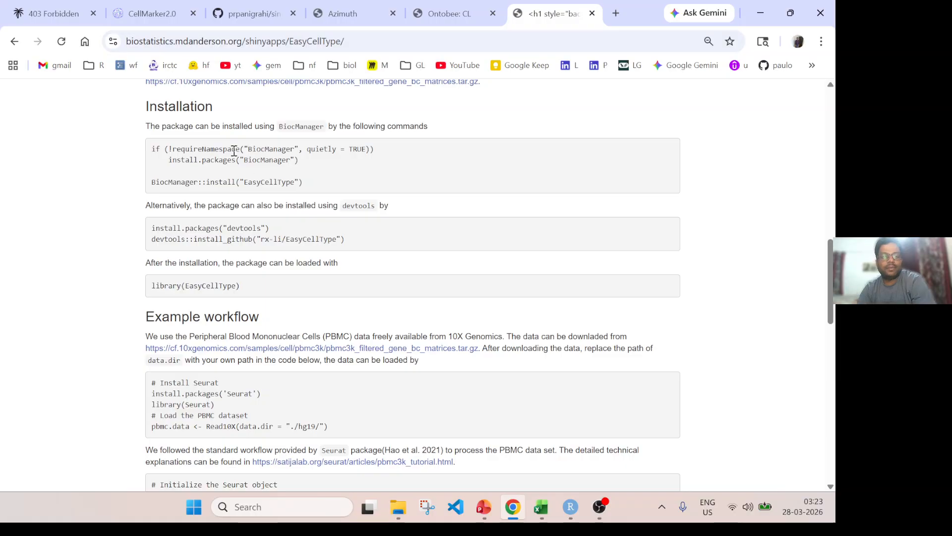
left_click_drag(152, 182, 341, 188)
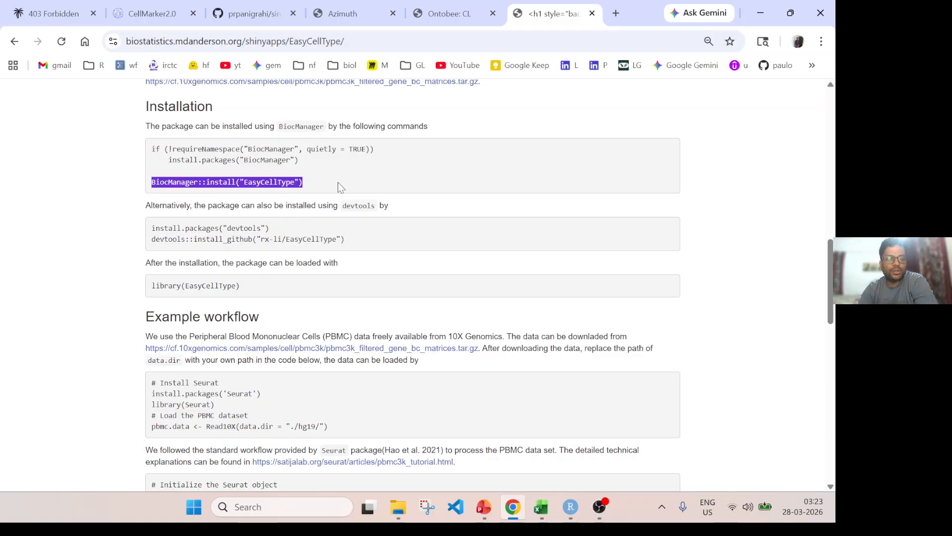
scroll(232, 254, "down", 7)
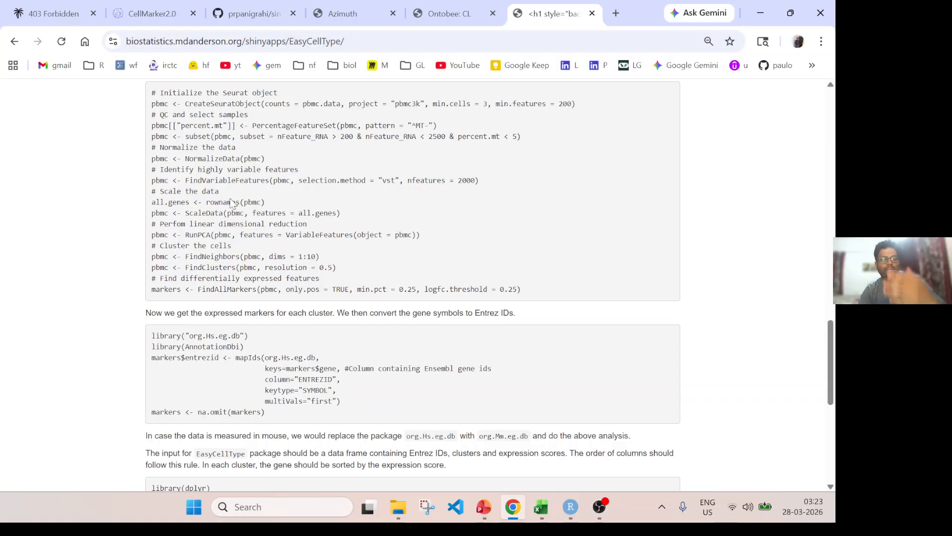
Review the tutorial code that maps gene symbols to Entrez IDs, highlighting the gene key and the org.Hs.eg.db package.
scroll(190, 216, "down", 1)
scroll(190, 216, "down", 3)
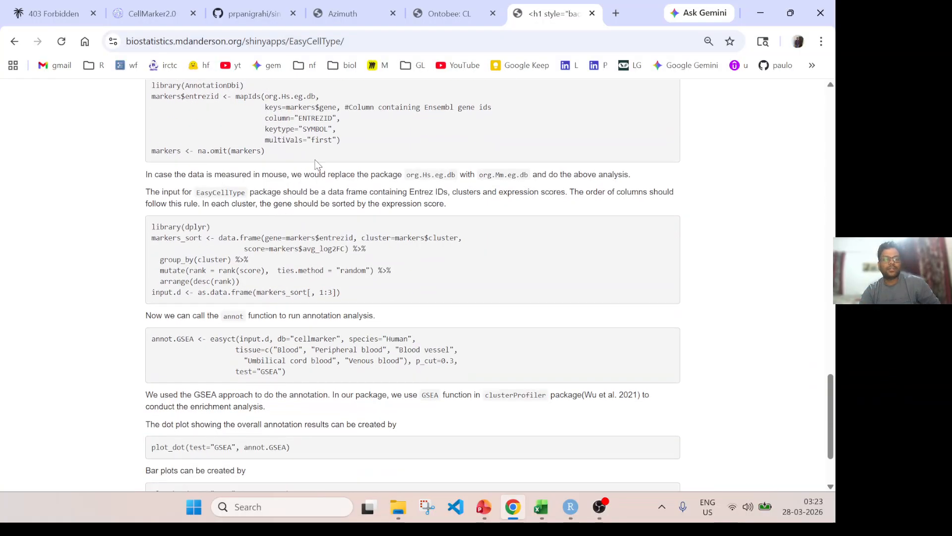
scroll(328, 192, "down", 1)
scroll(291, 170, "up", 2)
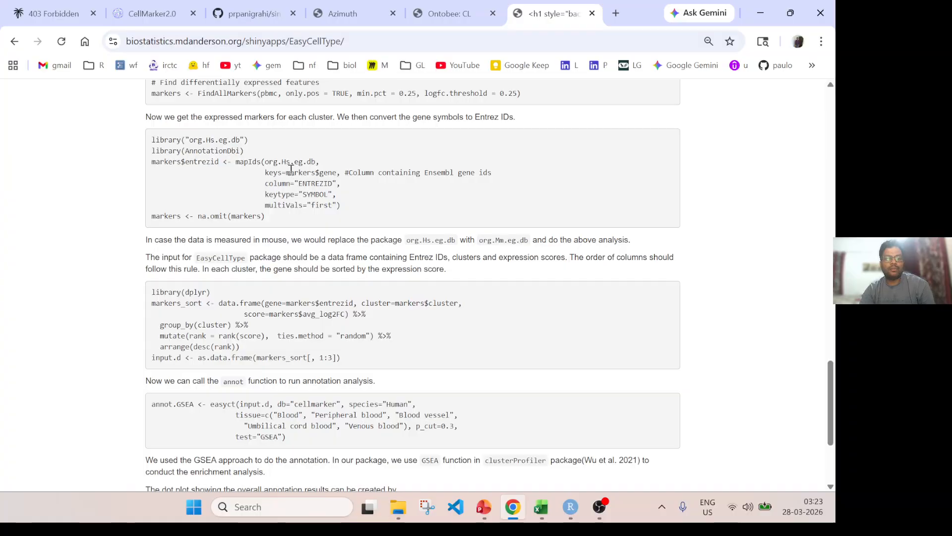
left_click_drag(304, 166, 328, 175)
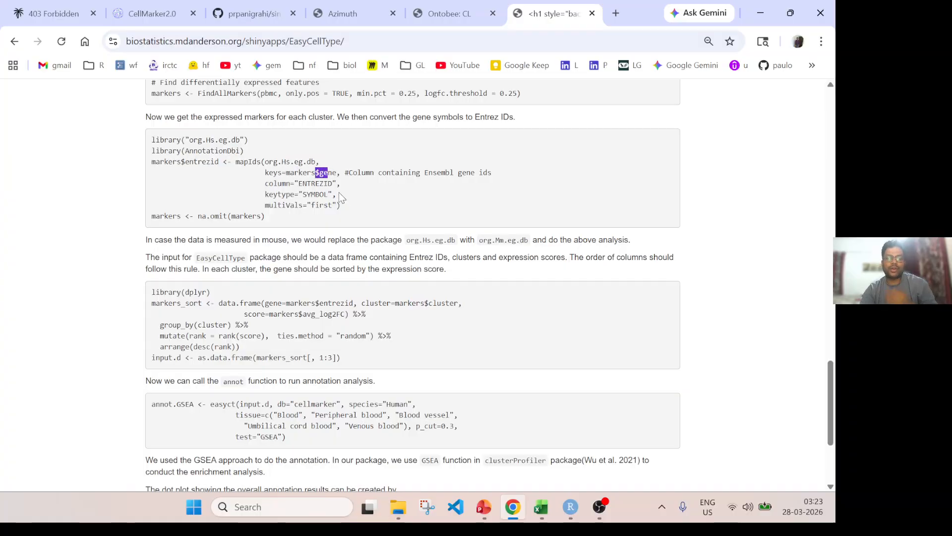
scroll(333, 194, "up", 1)
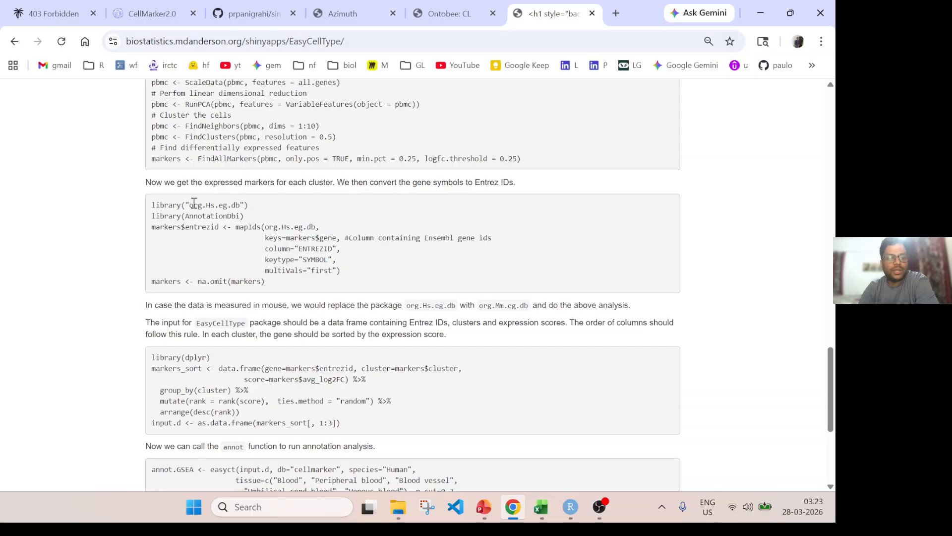
left_click_drag(189, 205, 252, 206)
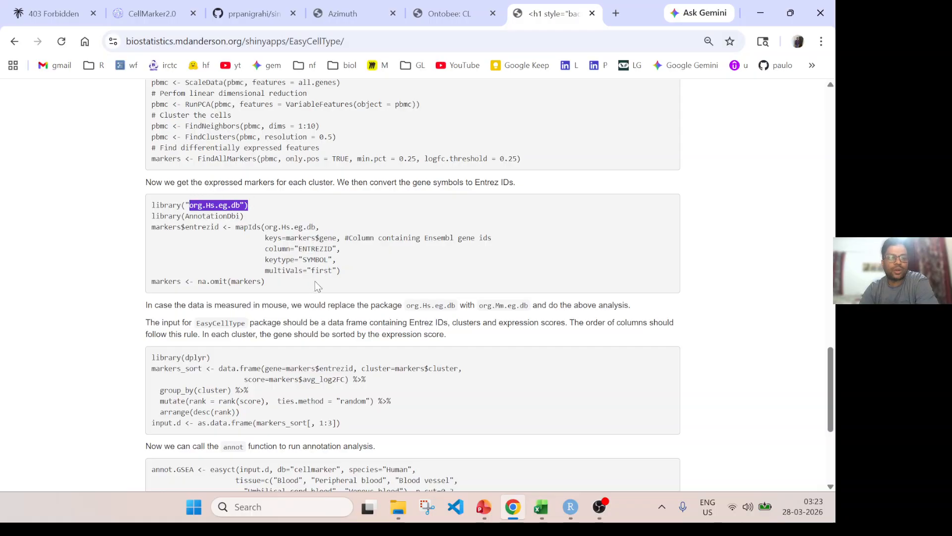
Review the tutorial's easyct call, highlighting its species, p_cut and GSEA test arguments, and the plotting commands.
scroll(318, 287, "down", 4)
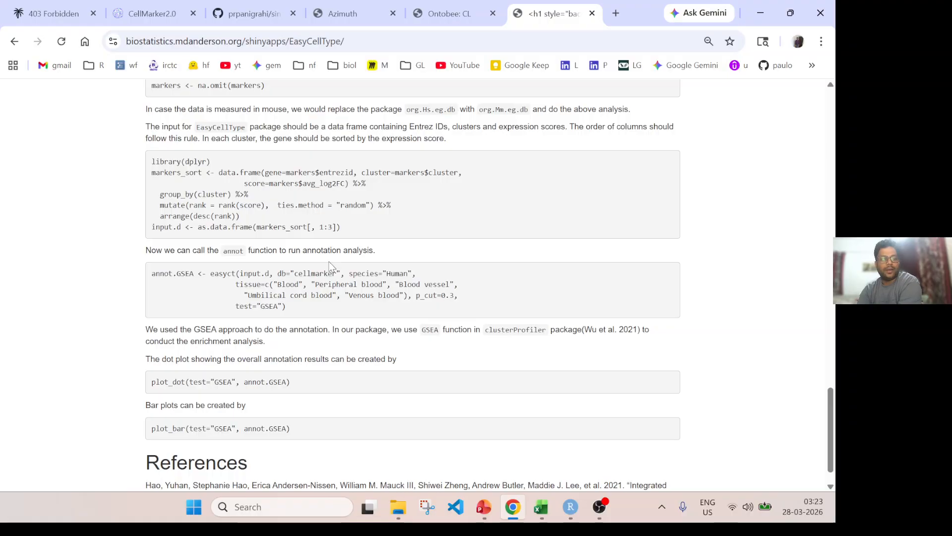
left_click_drag(210, 274, 406, 272)
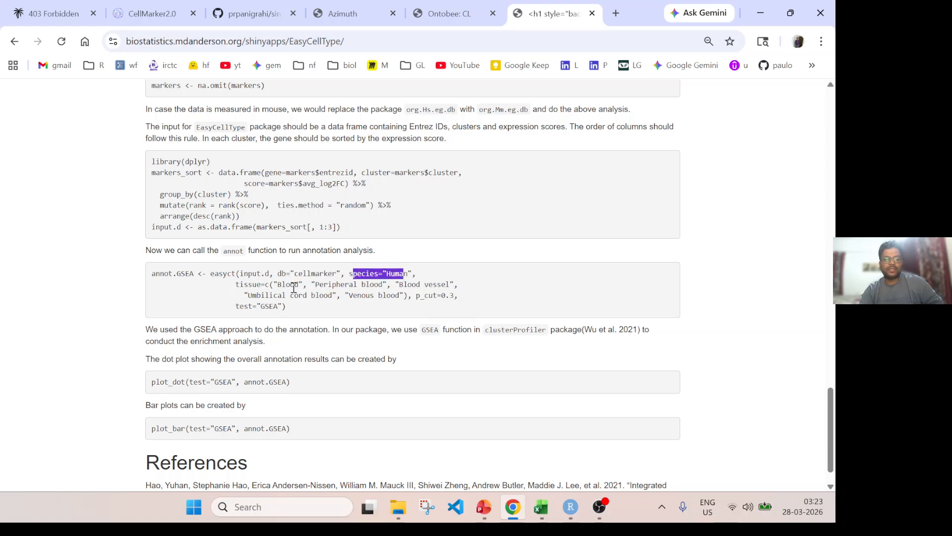
left_click_drag(248, 284, 465, 309)
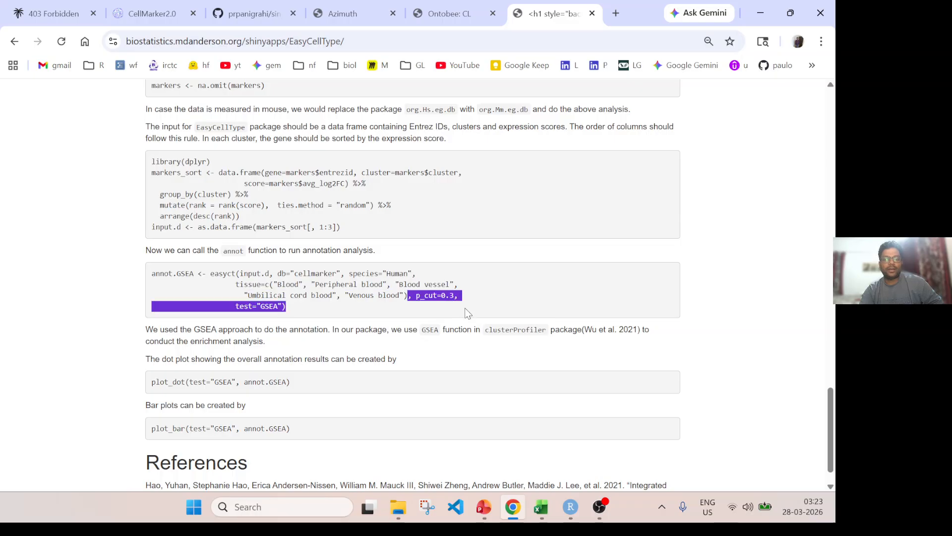
scroll(456, 347, "down", 1)
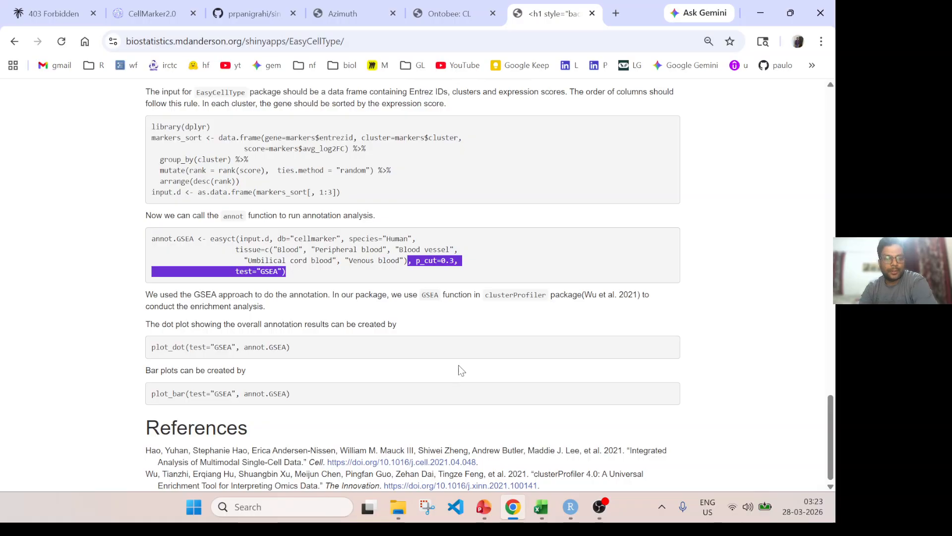
Switch to RStudio, widen the script editor and load the EasyCellType, org.Hs.eg.db, AnnotationDbi, Seurat, dplyr and ggplot2 libraries.
left_click(566, 514)
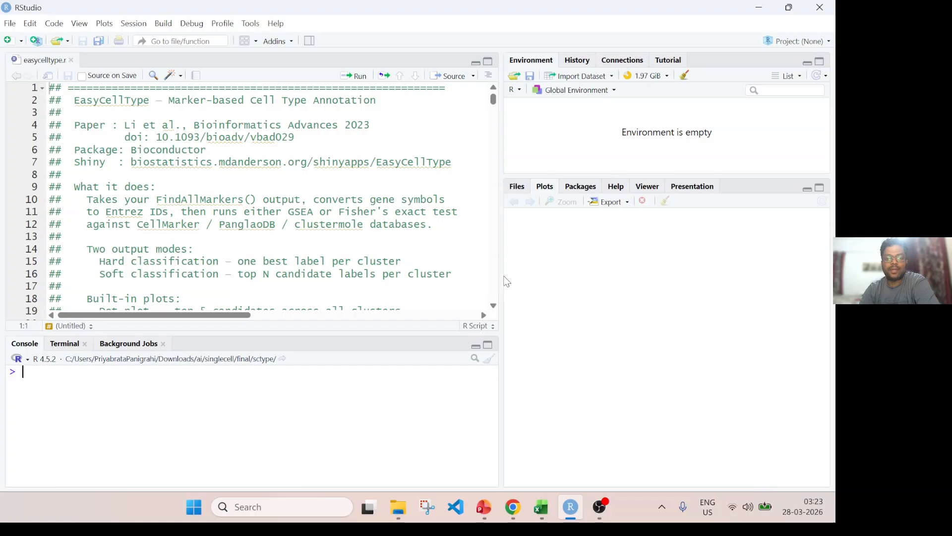
left_click_drag(500, 276, 549, 274)
scroll(238, 253, "down", 8)
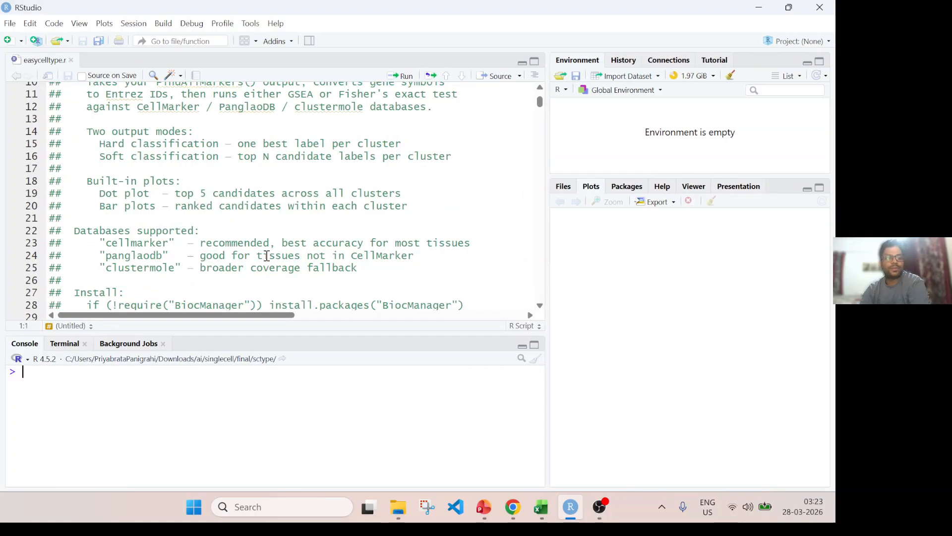
left_click(112, 215)
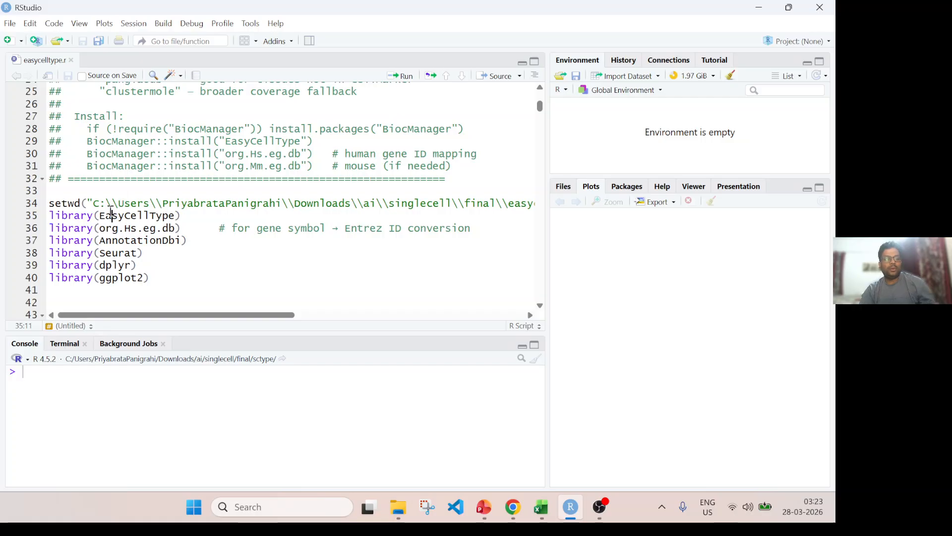
key("ctrl+Return")
key("ctrl+Return")
key("ctrl+Return")
key("ctrl+Return")
key("ctrl+Return")
key("ctrl+Return")
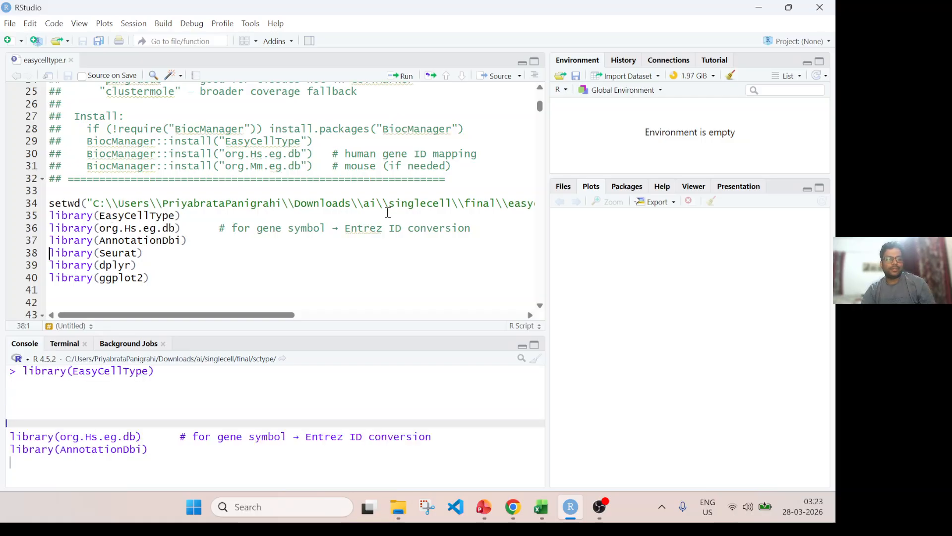
Run the script code that reads the PBMC dataset, creates the Seurat object and preprocesses it through normalization, scaling and PCA.
scroll(387, 208, "down", 8)
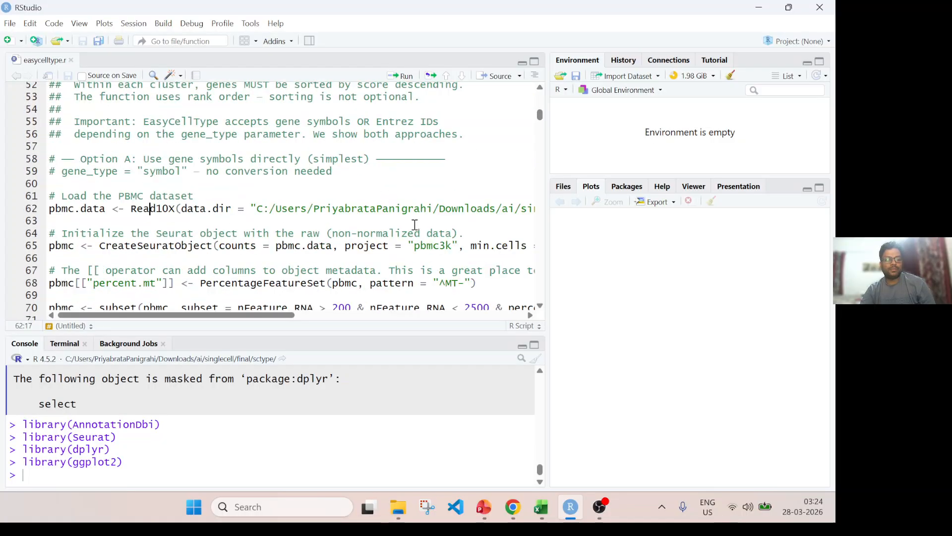
key("ctrl+Return")
key("ctrl+Return")
key("ctrl+Return")
key("ctrl+Return")
key("ctrl+Return")
key("ctrl+Return")
key("ctrl+Return")
key("ctrl+Return")
key("ctrl+Return")
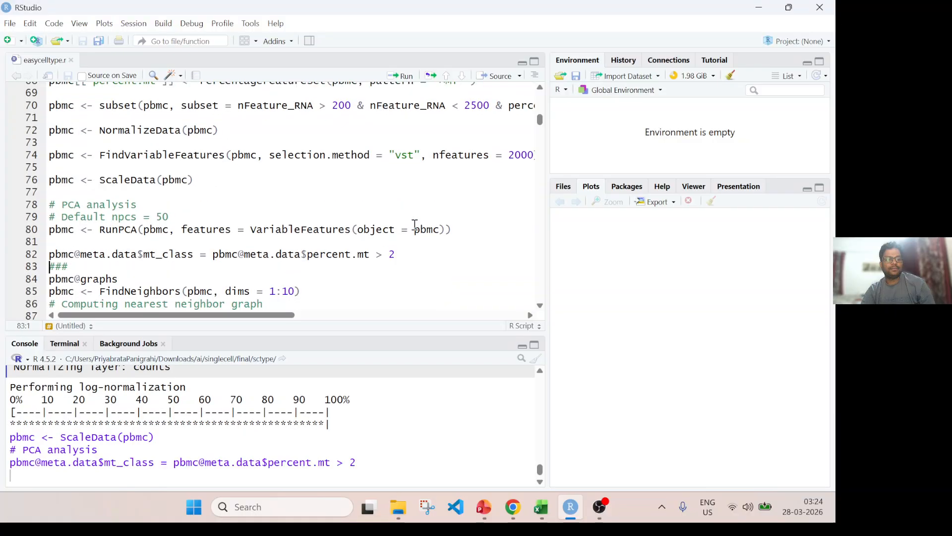
Run the neighbor graph and clustering code, plus UMAP and t-SNE with dims 1:10.
key("ctrl+Return")
key("ctrl+Return")
key("ctrl+Return")
key("ctrl+Return")
key("ctrl+Return")
key("ctrl+Return")
key("ctrl+Return")
key("ctrl+Return")
key("ctrl+Return")
key("ctrl+Return")
key("ctrl+Return")
key("ctrl+Return")
key("ctrl+Return")
key("ctrl+Return")
key("ctrl+Return")
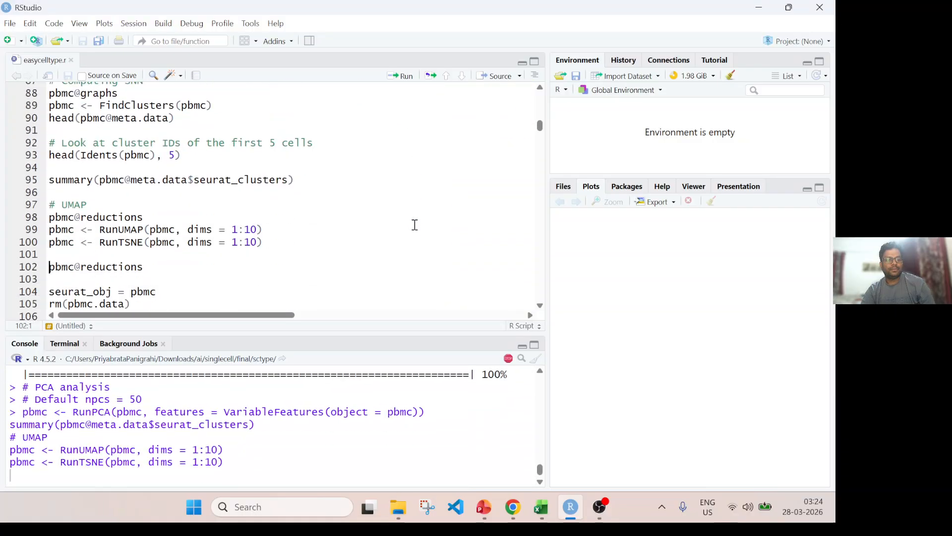
Run the code that finds all cluster markers, filters them and builds the input_symbol data frame.
key("ctrl+Return")
key("ctrl+Return")
key("ctrl+Return")
key("ctrl+Return")
key("ctrl+Return")
key("ctrl+Return")
key("ctrl+Return")
key("ctrl+Return")
key("ctrl+Return")
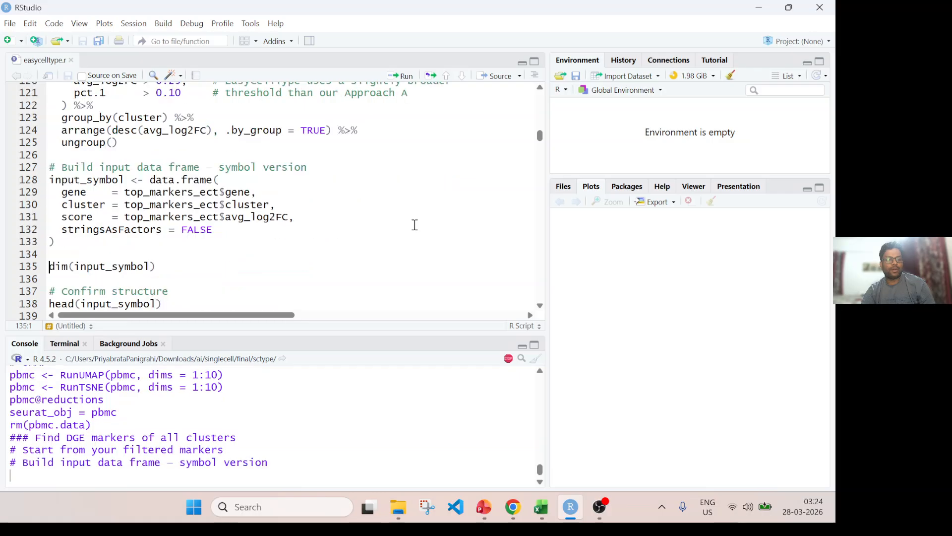
key("ctrl+Return")
Review the marker filter thresholds and the gene, cluster and score columns used to build input_symbol.
scroll(415, 224, "up", 2)
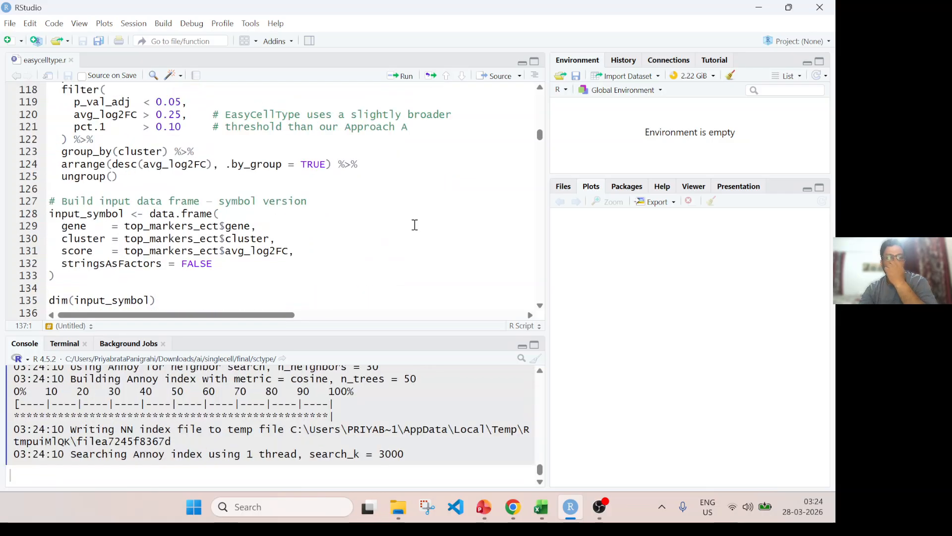
scroll(206, 214, "up", 2)
scroll(196, 230, "down", 2)
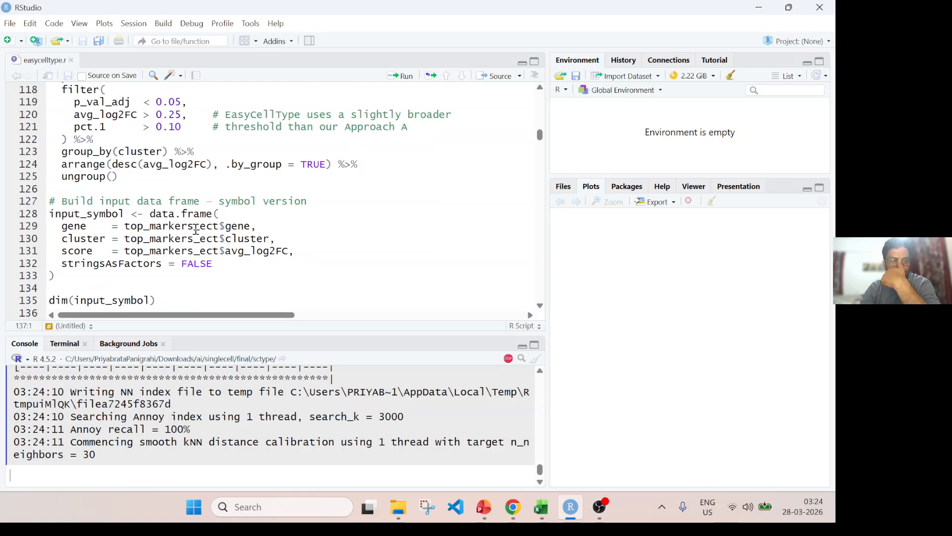
left_click_drag(201, 227, 245, 251)
scroll(159, 268, "down", 2)
left_click(90, 252)
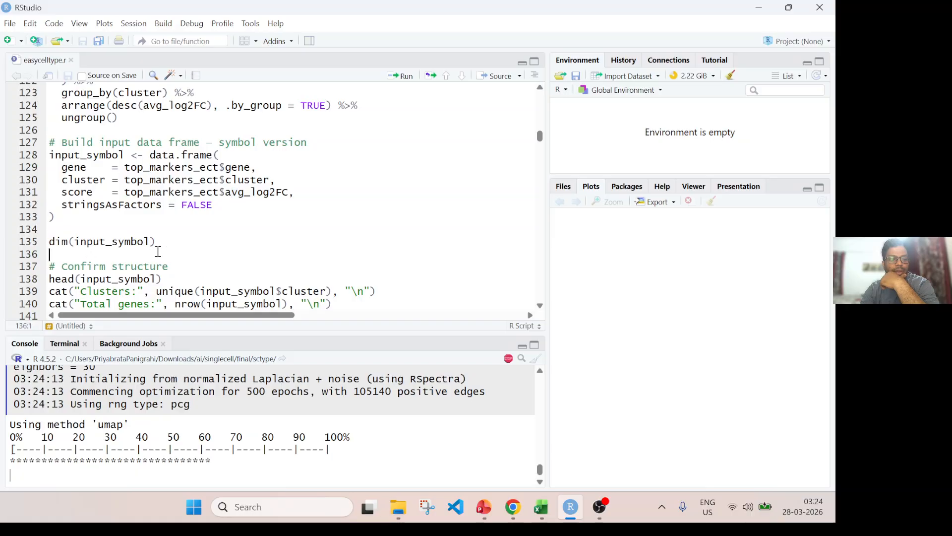
Run the structure checks on input_symbol, printing its first rows, unique clusters and total genes.
scroll(158, 251, "down", 3)
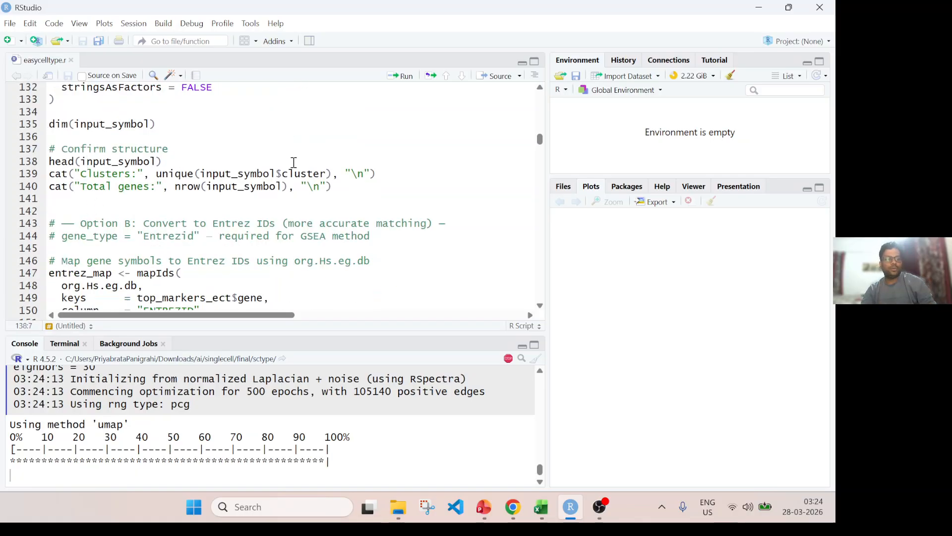
key("ctrl+Return")
key("ctrl+Return")
key("ctrl+Return")
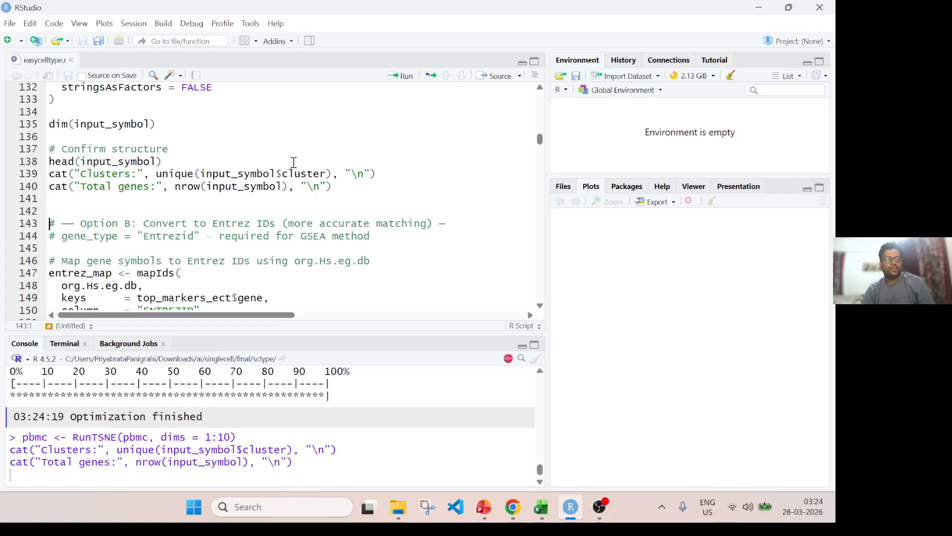
Examine the printed first rows of input_symbol in the console, checking the gene, cluster and score columns.
scroll(180, 213, "down", 2)
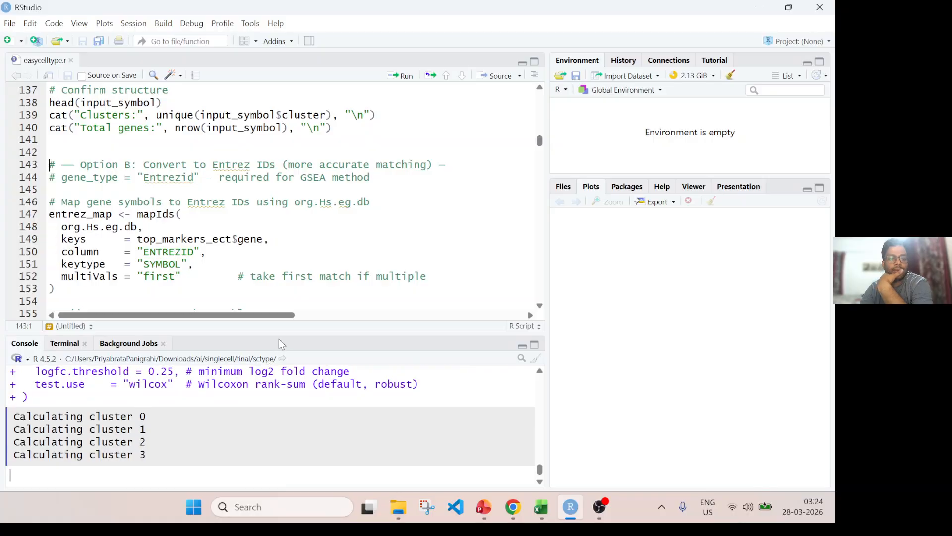
left_click_drag(316, 333, 316, 179)
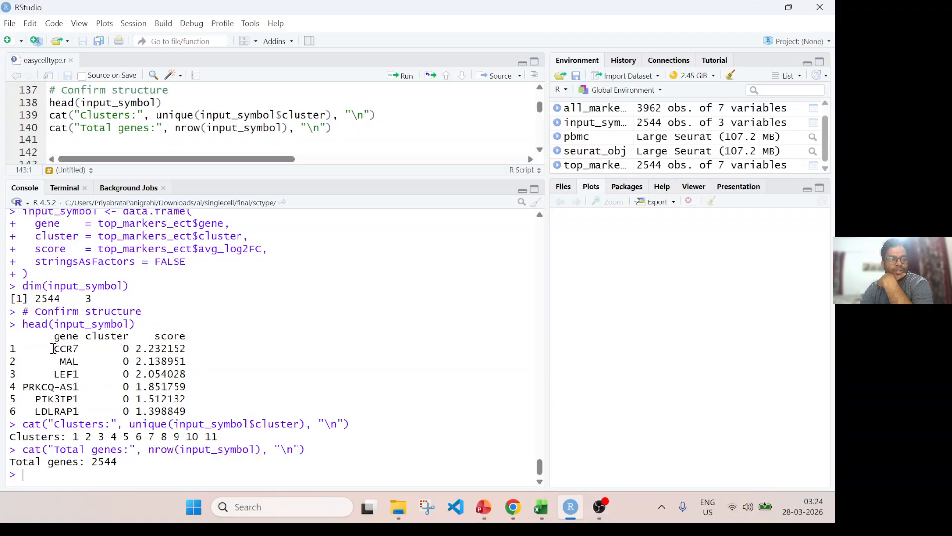
left_click_drag(22, 323, 205, 396)
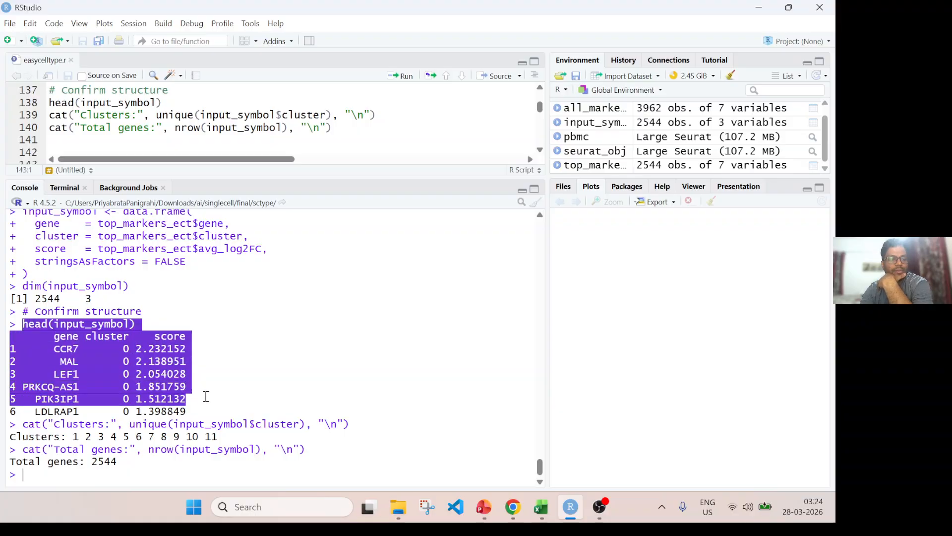
double_click(75, 341)
double_click(147, 348)
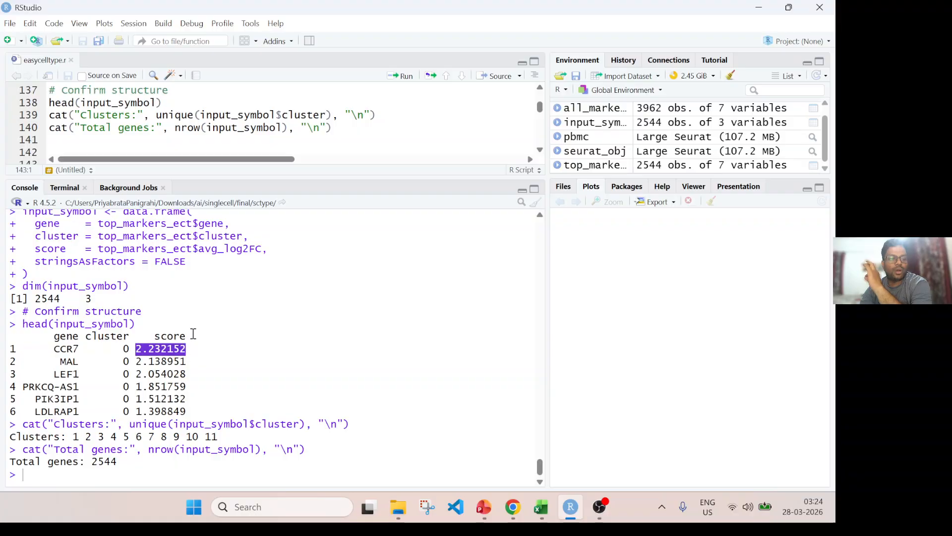
left_click_drag(275, 179, 296, 389)
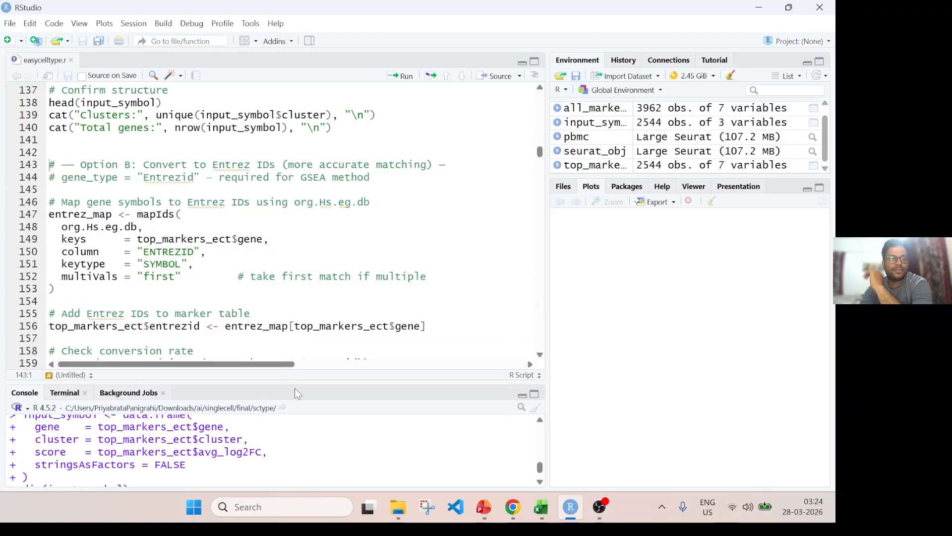
Run the mapIds code that maps gene symbols to Entrez IDs with org.Hs.eg.db, and add the IDs to top_markers_ect.
scroll(156, 259, "down", 3)
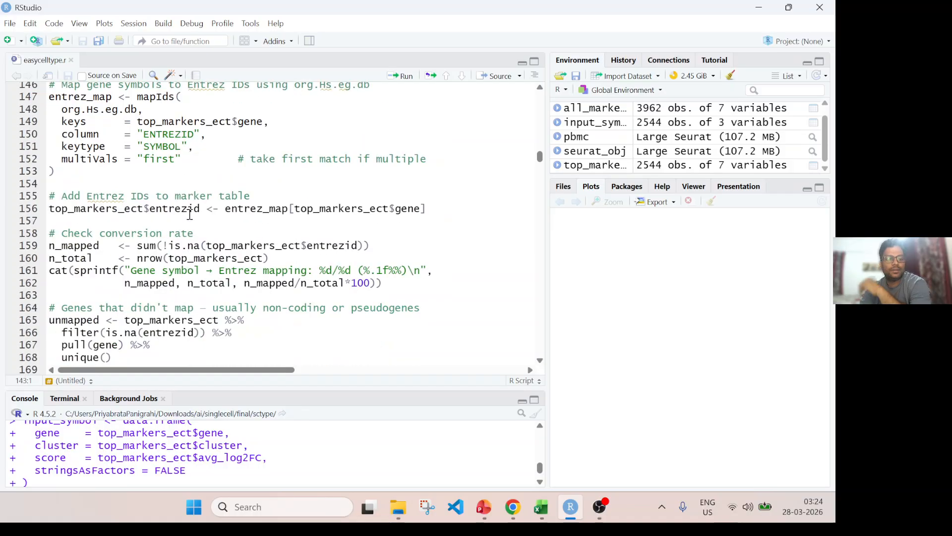
scroll(250, 196, "down", 2)
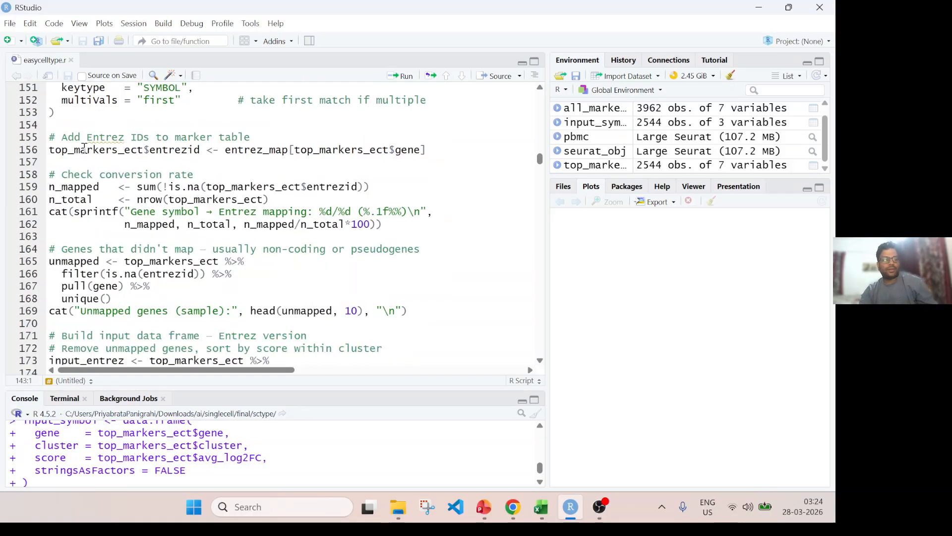
scroll(342, 164, "up", 2)
left_click(121, 164)
scroll(147, 164, "up", 3)
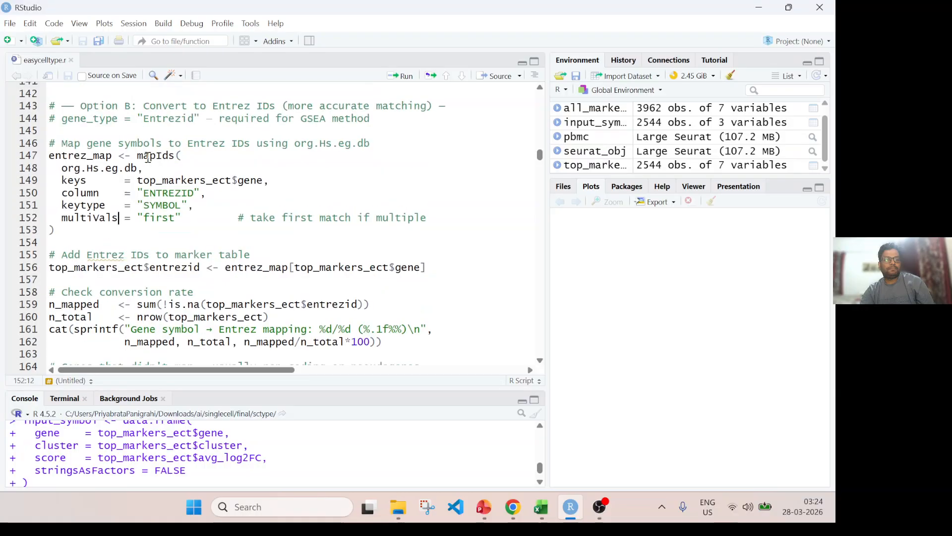
left_click_drag(137, 214, 177, 214)
left_click(95, 284)
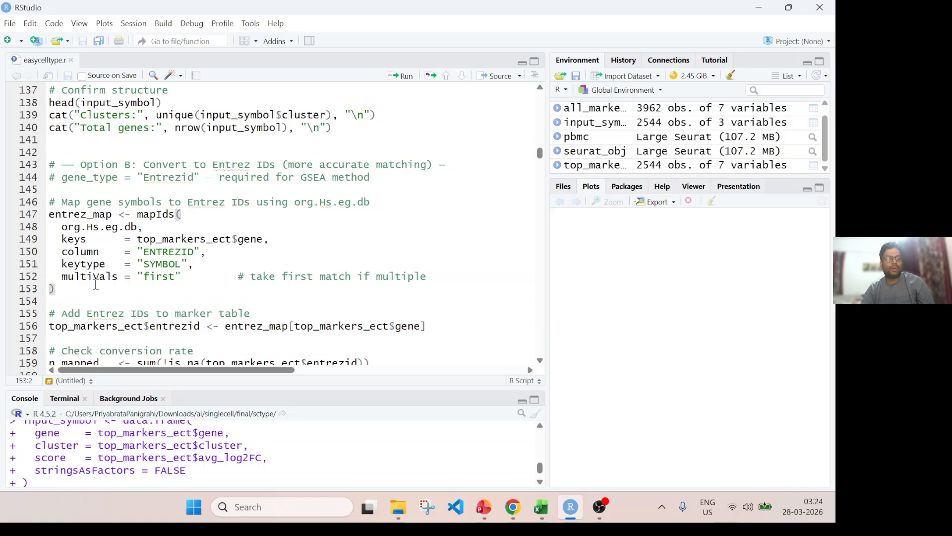
key("ctrl+Return")
Run the conversion rate check that computes n_mapped and n_total, and view the printed mapping summary.
key("ctrl+Return")
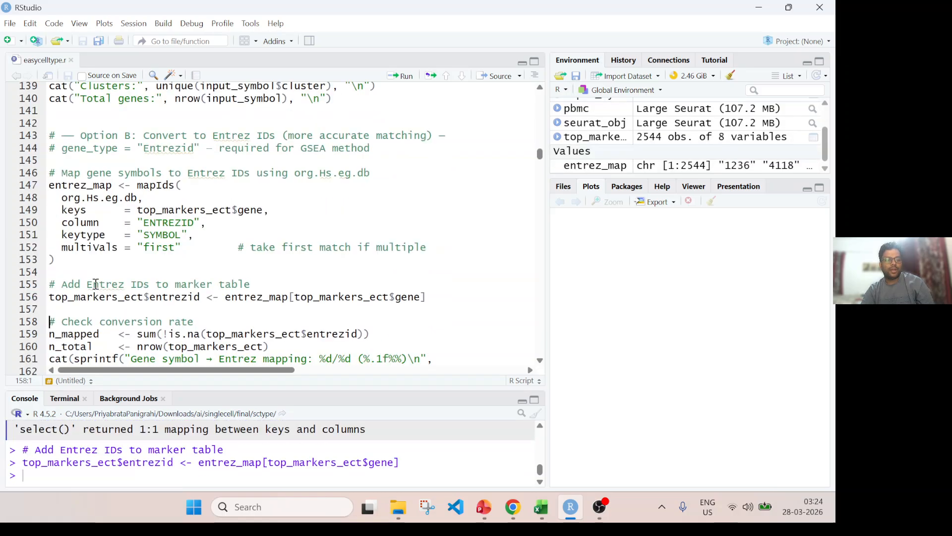
key("ctrl+Return")
key("ctrl+Return")
key("ctrl+Return")
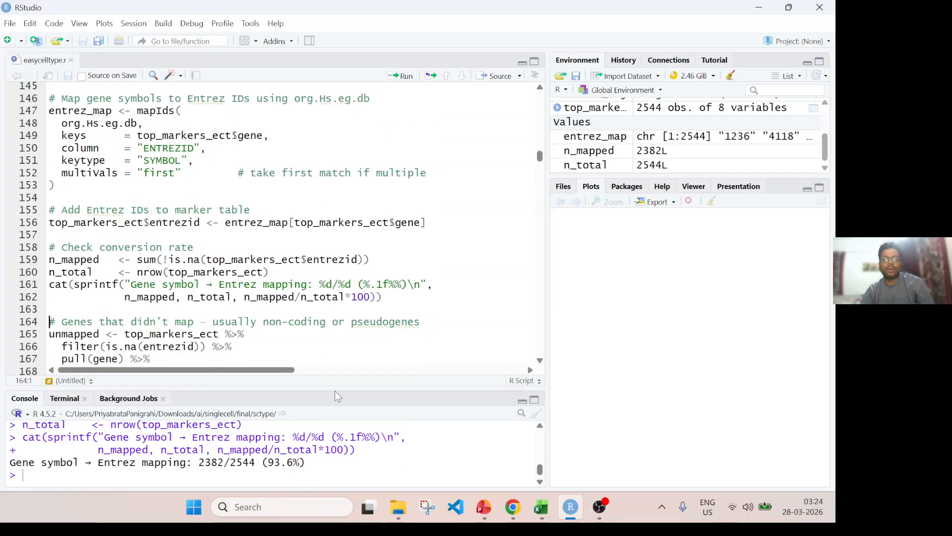
left_click_drag(338, 387, 348, 331)
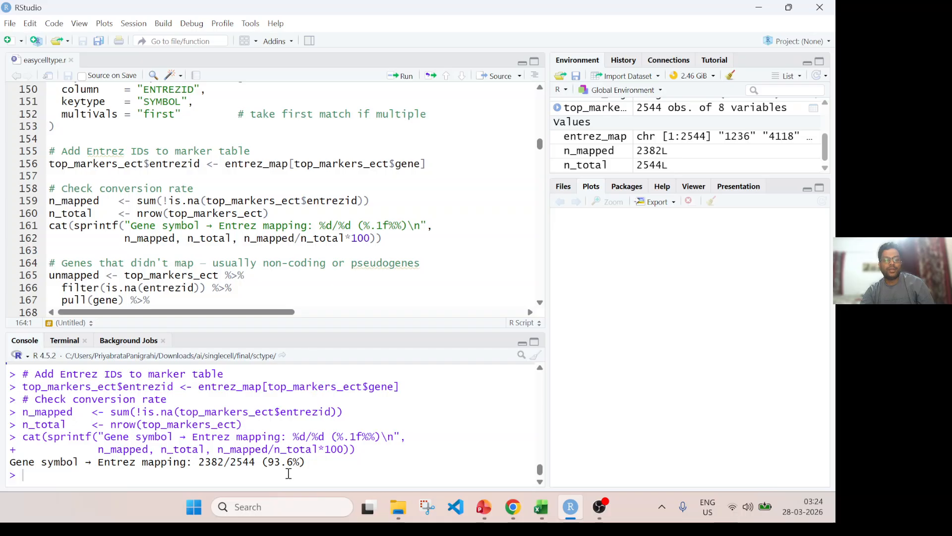
Run the code that collects the unmapped genes from top_markers_ect and prints a sample of 10.
scroll(191, 192, "down", 3)
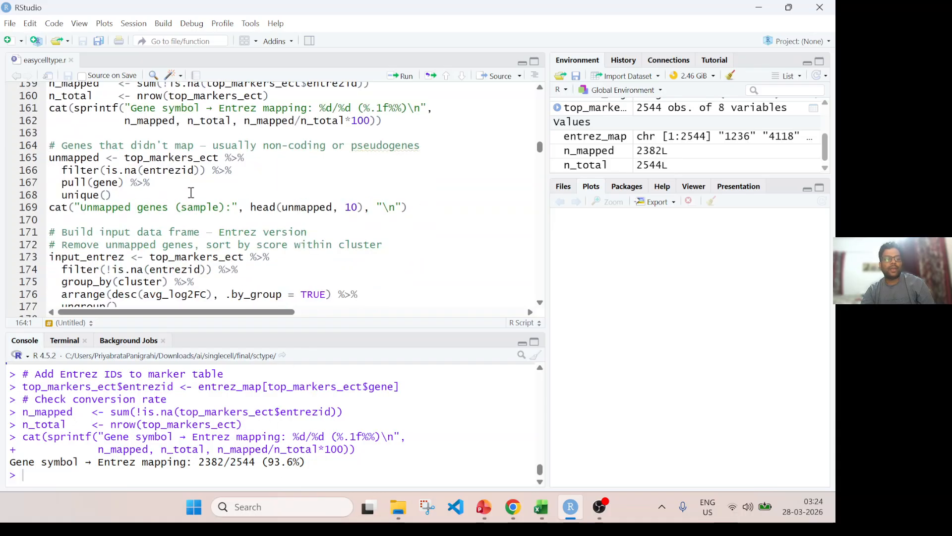
key("ctrl+Return")
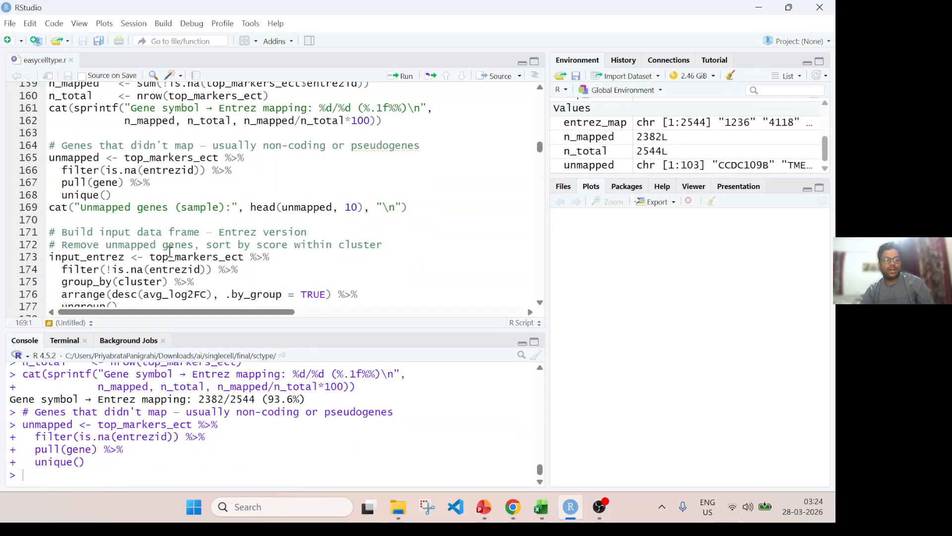
double_click(78, 158)
left_click(61, 208)
key("ctrl+Return")
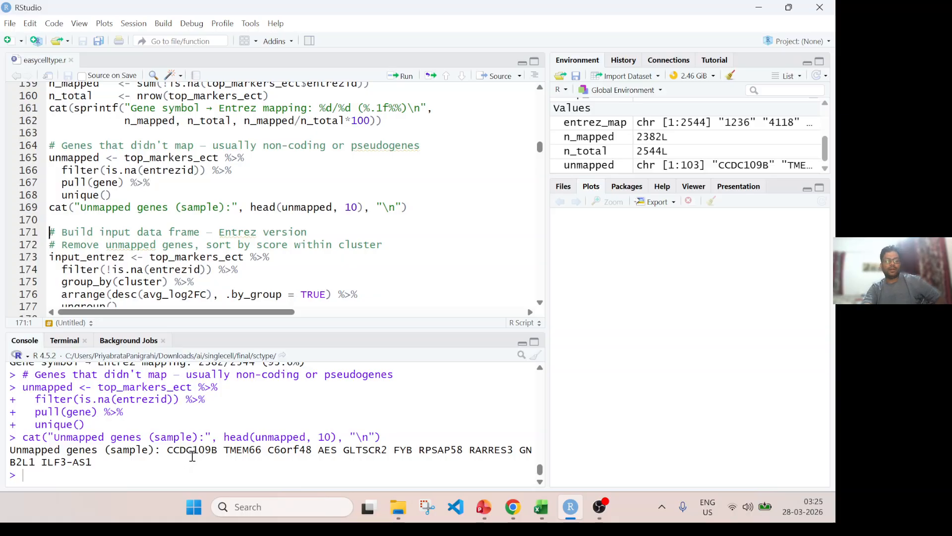
mouse_move(193, 454)
left_mouse_down()
mouse_move(385, 438)
mouse_move(497, 452)
mouse_move(193, 450)
left_mouse_up()
Build the input_entrez data frame with gene, cluster and score columns, then print its class and first rows.
scroll(218, 232, "down", 3)
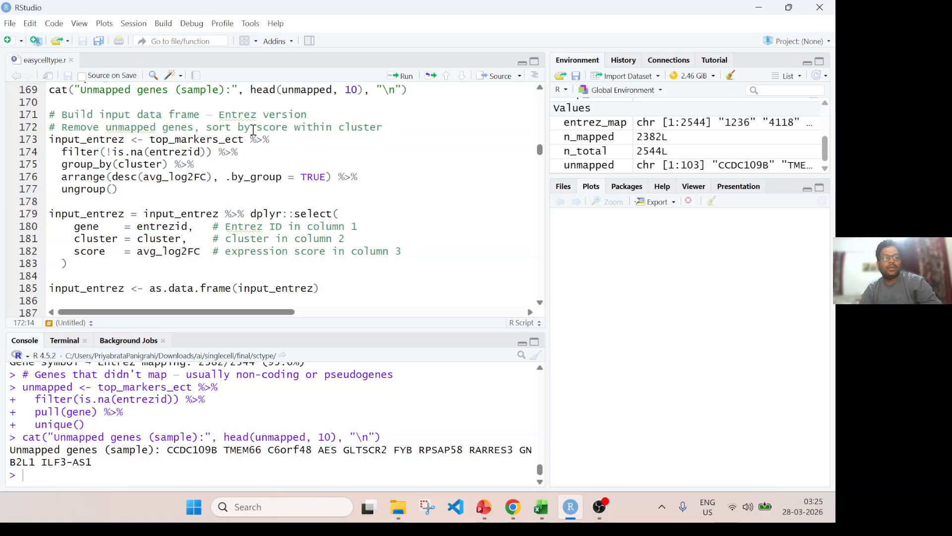
left_click_drag(199, 128, 62, 127)
left_click(91, 157)
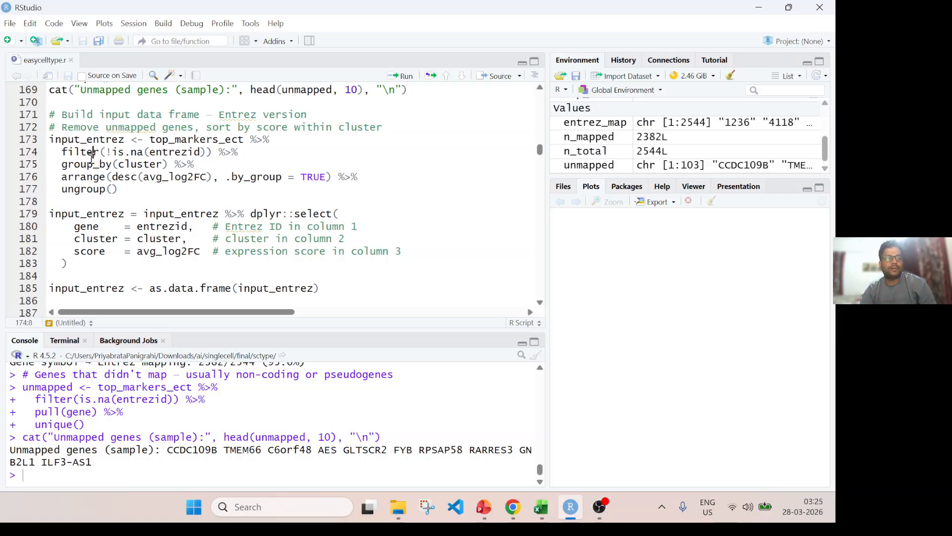
key("ctrl+Return")
key("ctrl+Return")
key("ctrl+Return")
key("ctrl+Return")
key("ctrl+Return")
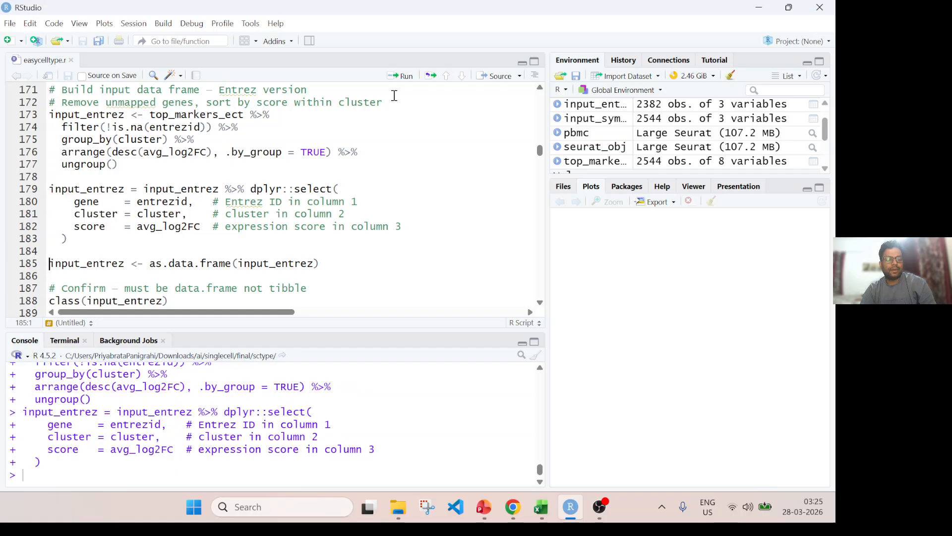
key("ctrl+Return")
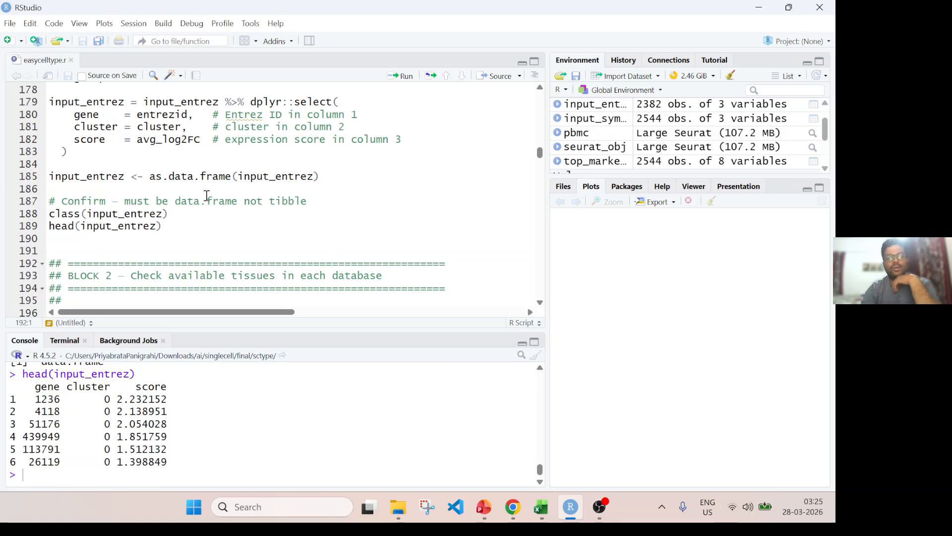
Load and print the CellMarker tissue options, and check the size of the Human tissue list.
scroll(216, 212, "down", 3)
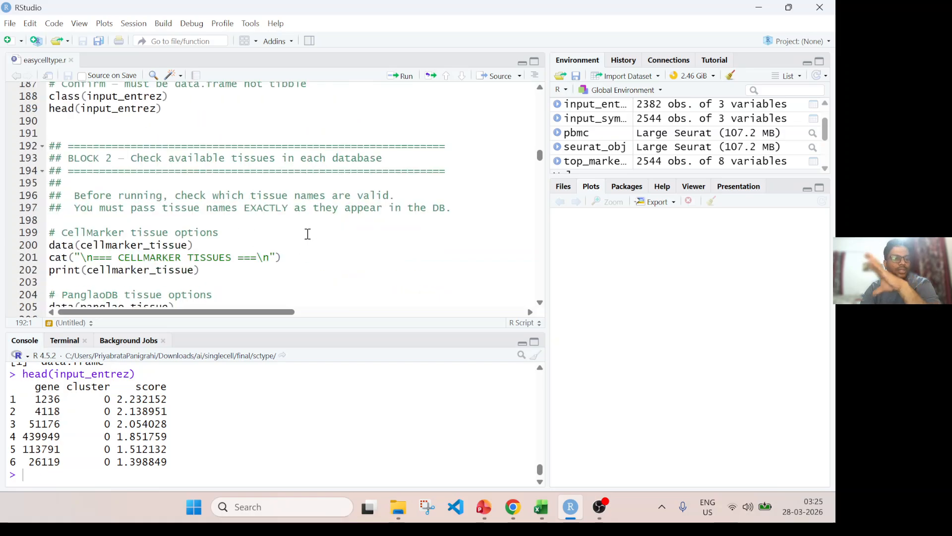
left_click(332, 327)
left_click(333, 327)
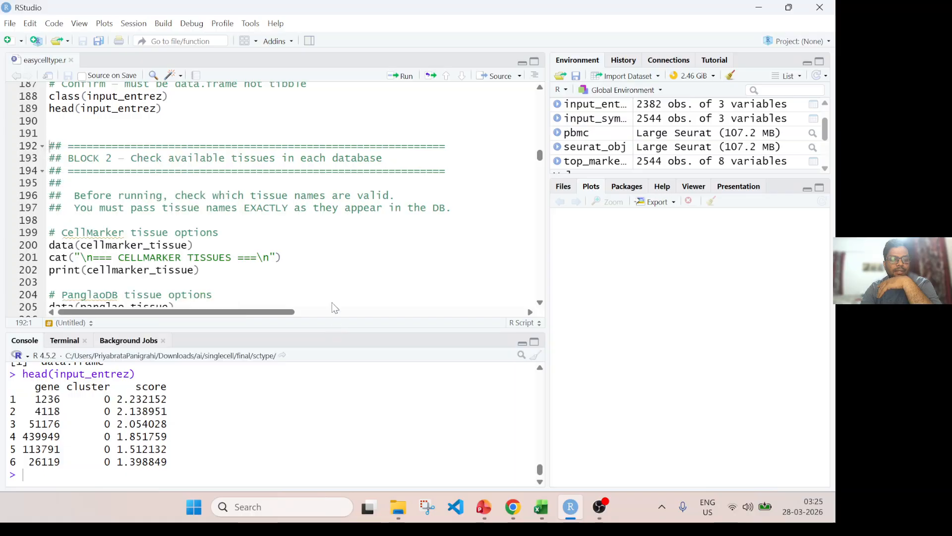
left_click(83, 247)
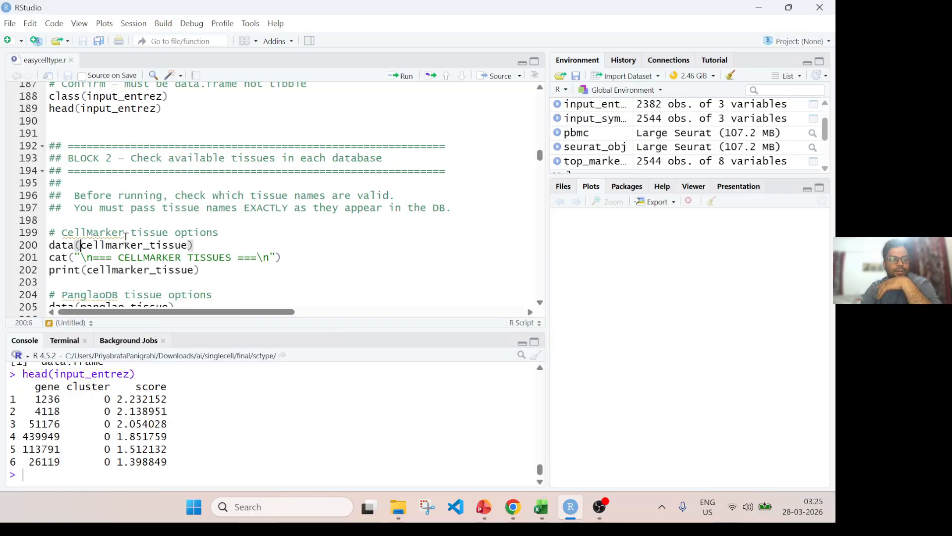
scroll(248, 249, "down", 2)
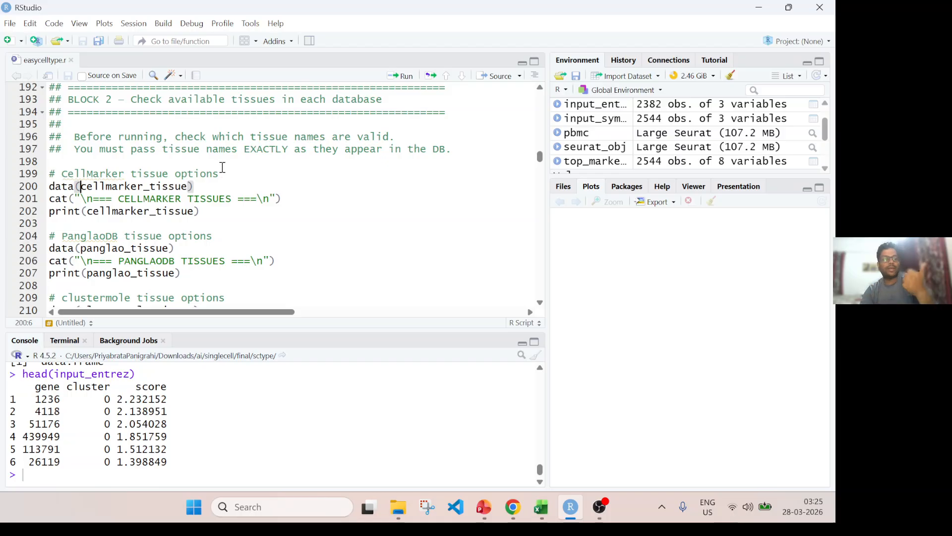
double_click(63, 187)
key("Left")
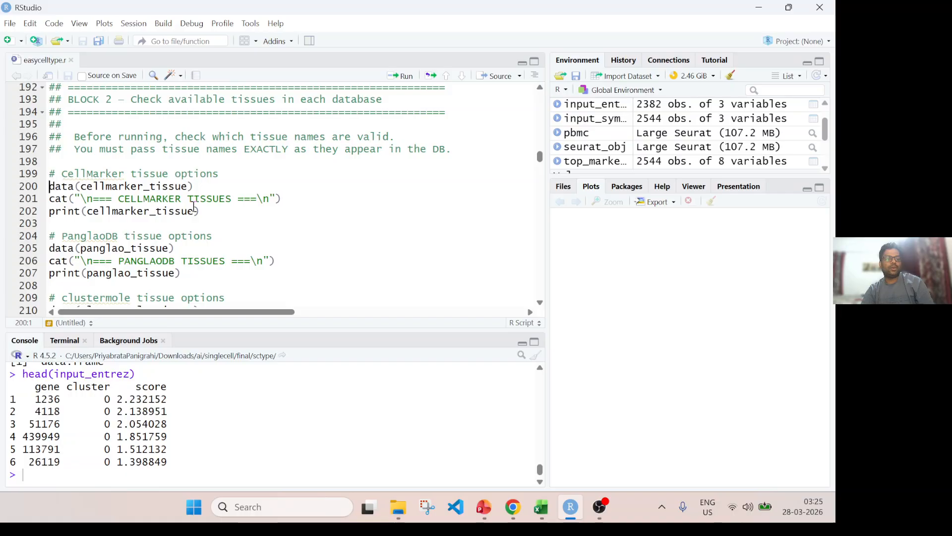
key("ctrl+Return")
key("ctrl+Return")
key("ctrl+Return")
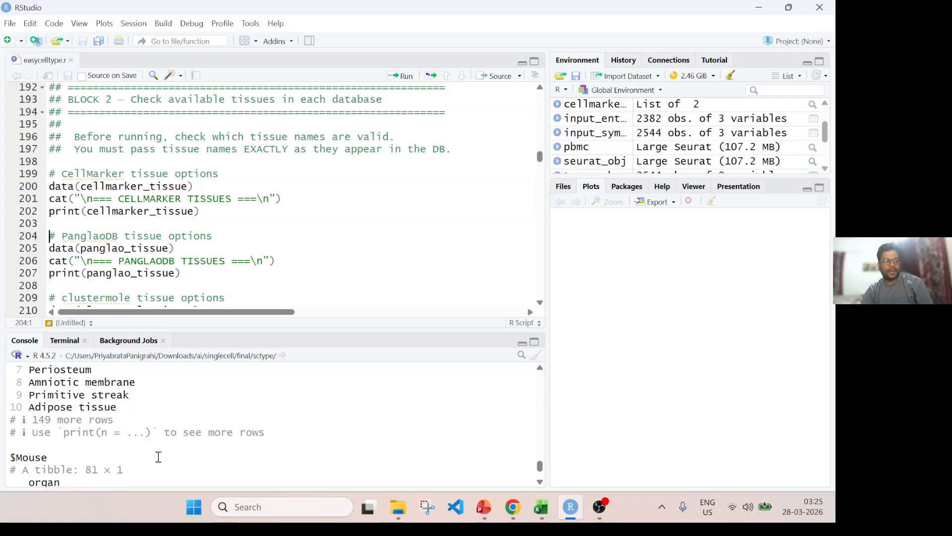
scroll(128, 424, "up", 5)
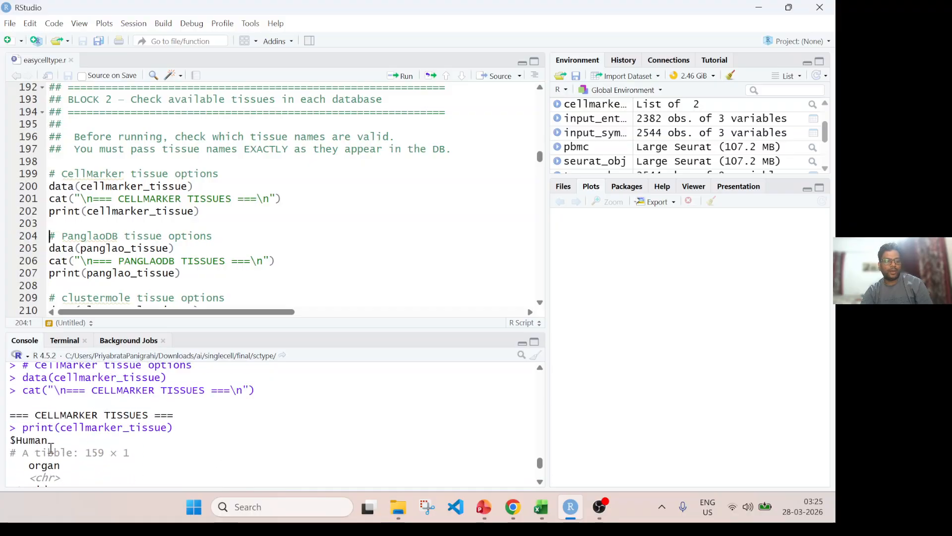
left_click_drag(89, 456, 129, 453)
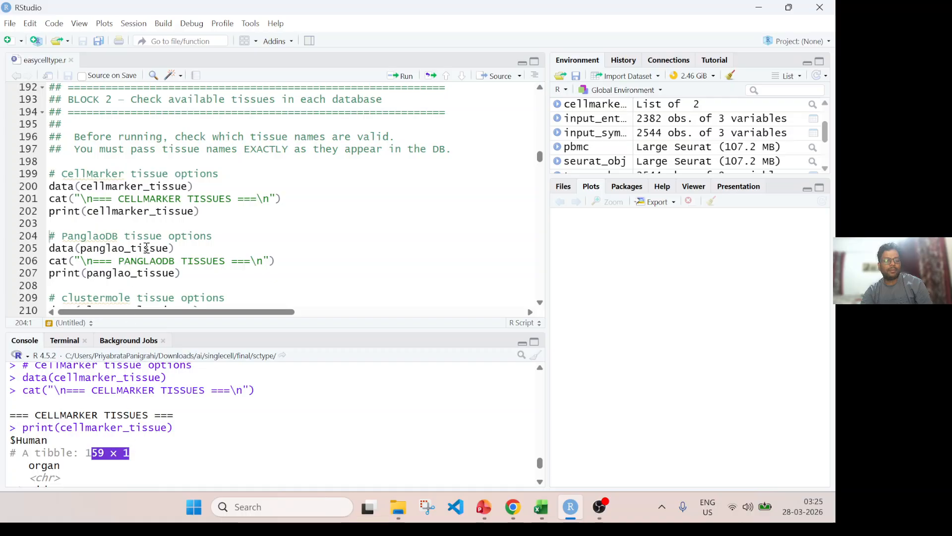
Load and print the PanglaoDB tissue options.
scroll(85, 232, "down", 2)
key("ctrl+Return")
key("ctrl+Return")
key("ctrl+Return")
key("ctrl+Return")
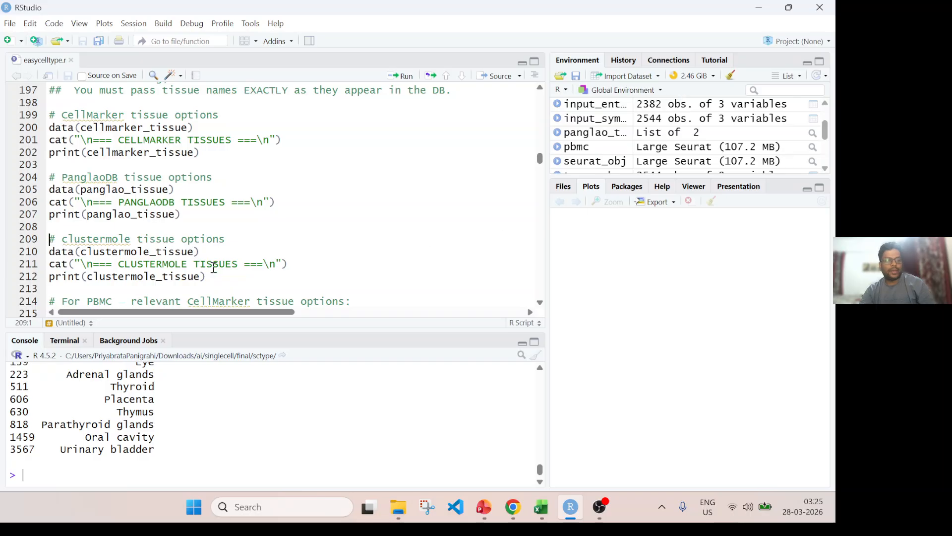
Review the Human and Mouse organ names in the printed PanglaoDB tissue lists.
scroll(280, 412, "up", 10)
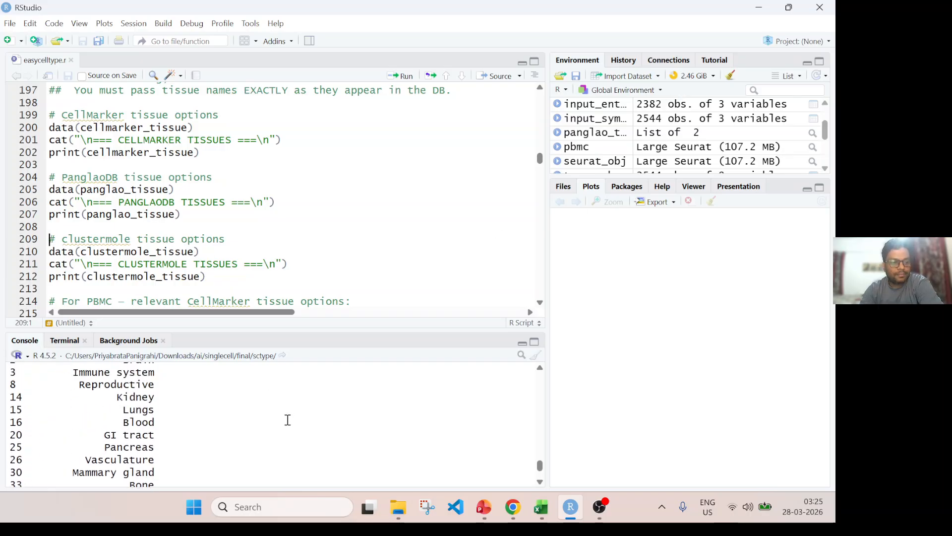
scroll(288, 421, "up", 2)
scroll(290, 421, "down", 3)
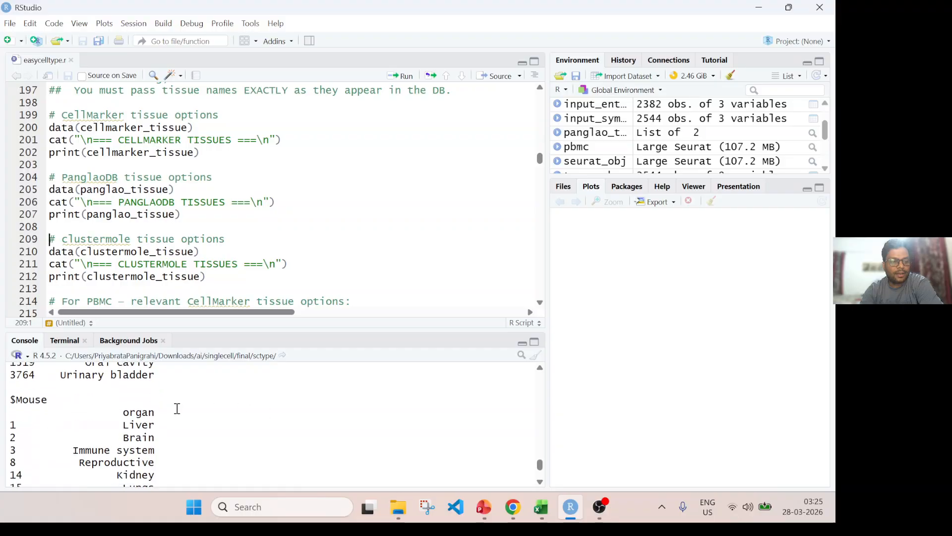
scroll(177, 408, "up", 1)
left_click_drag(15, 466, 50, 454)
scroll(189, 440, "up", 6)
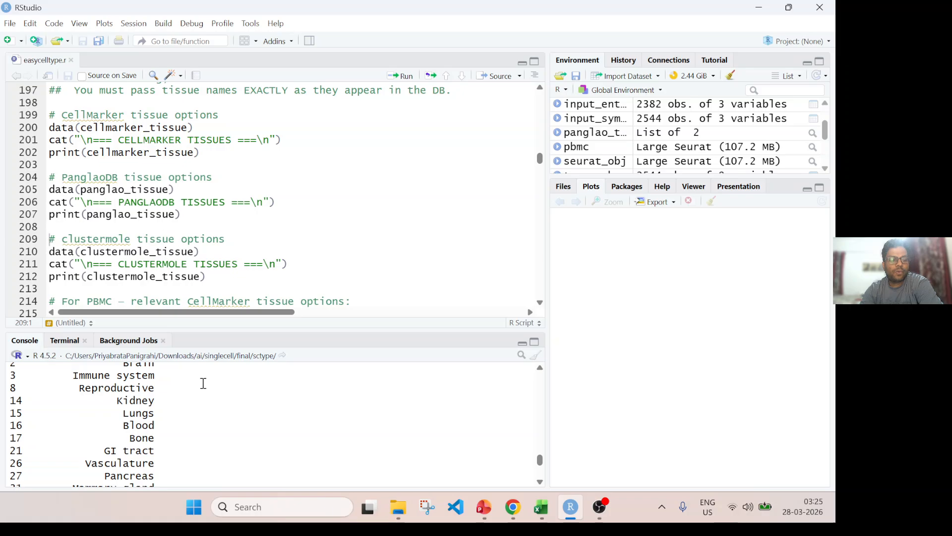
scroll(204, 383, "up", 3)
scroll(161, 422, "down", 1)
scroll(161, 422, "down", 1)
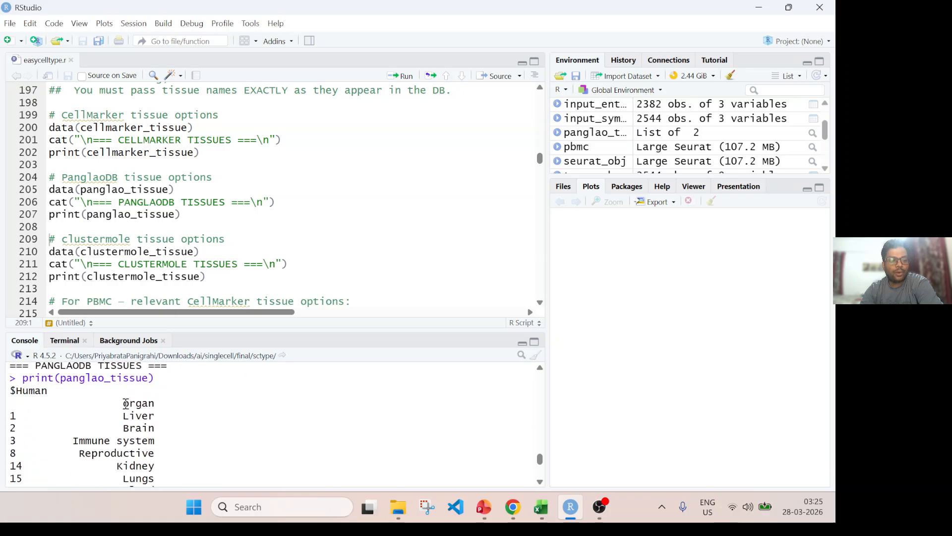
left_click_drag(126, 403, 179, 446)
scroll(154, 408, "down", 7)
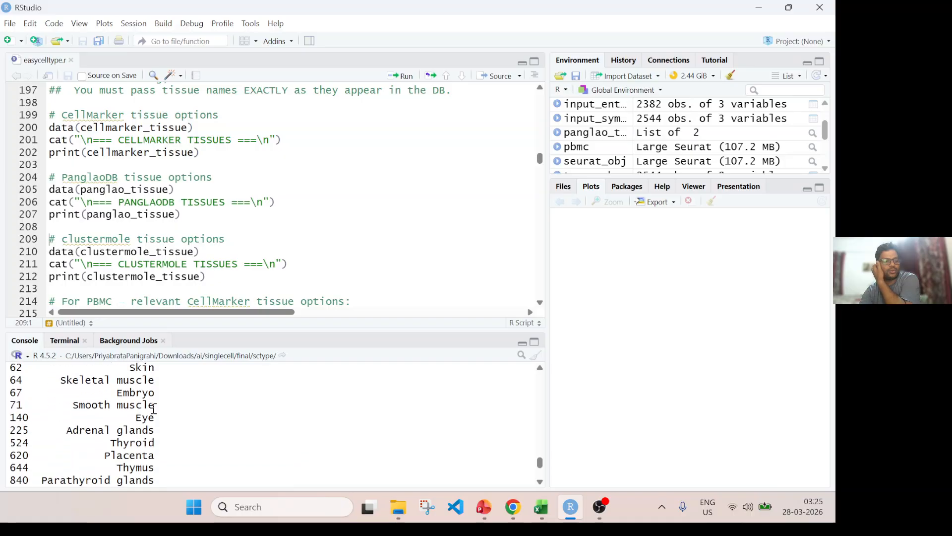
scroll(155, 408, "down", 5)
Review the clustermole tissue code and the commented CellMarker tissue options relevant for PBMC.
left_click(138, 239)
scroll(197, 242, "down", 2)
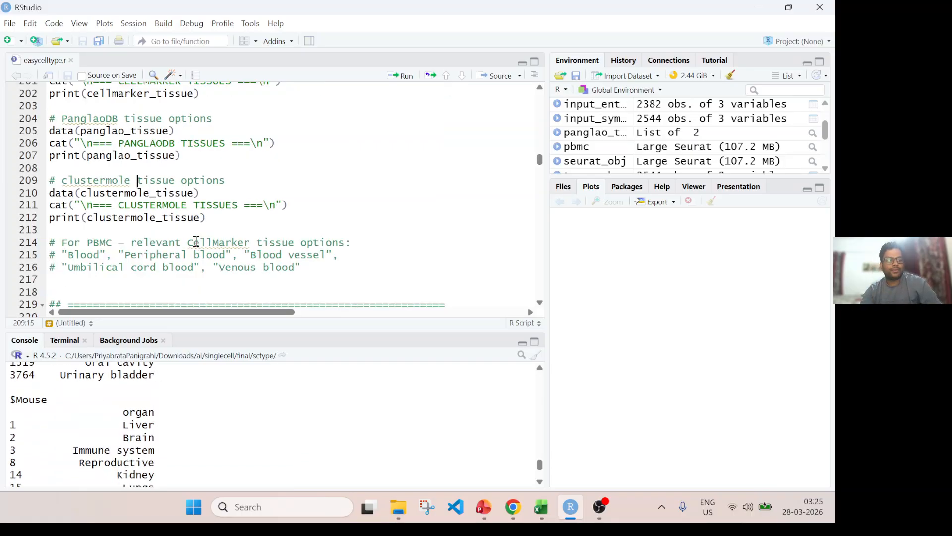
scroll(196, 242, "down", 2)
scroll(195, 240, "up", 4)
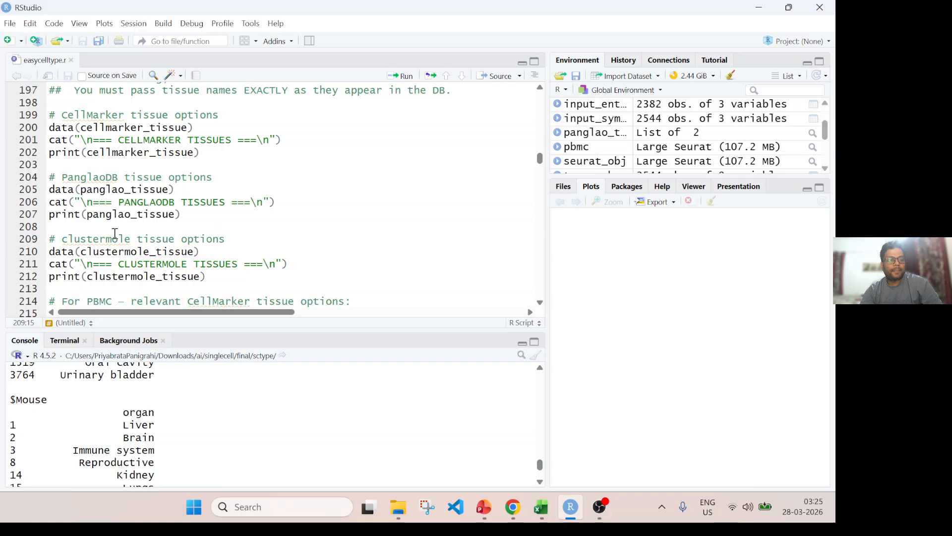
Load and print the clustermole tissue options, and check the Human and Mouse tissue lists in the enlarged console output.
key("ctrl+Return")
key("ctrl+Return")
key("ctrl+Return")
key("ctrl+Return")
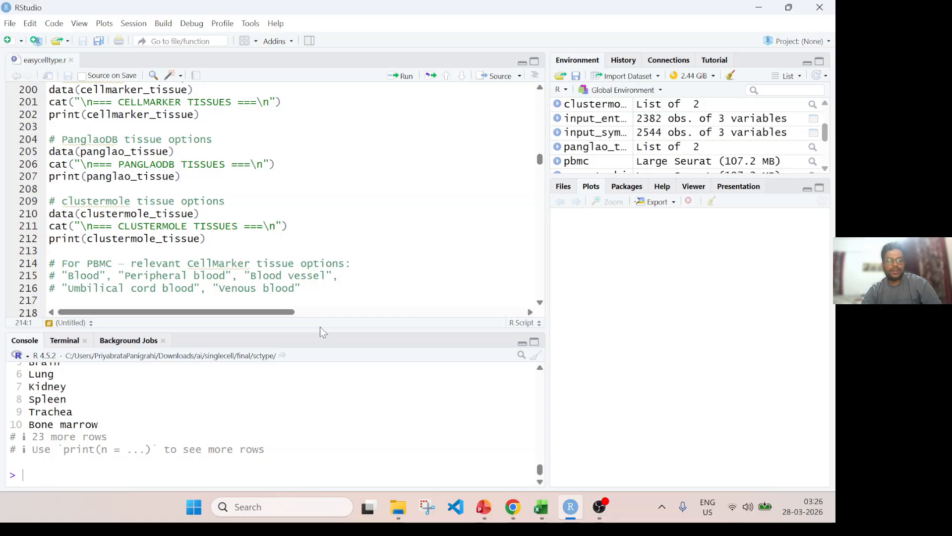
left_click_drag(325, 327, 329, 154)
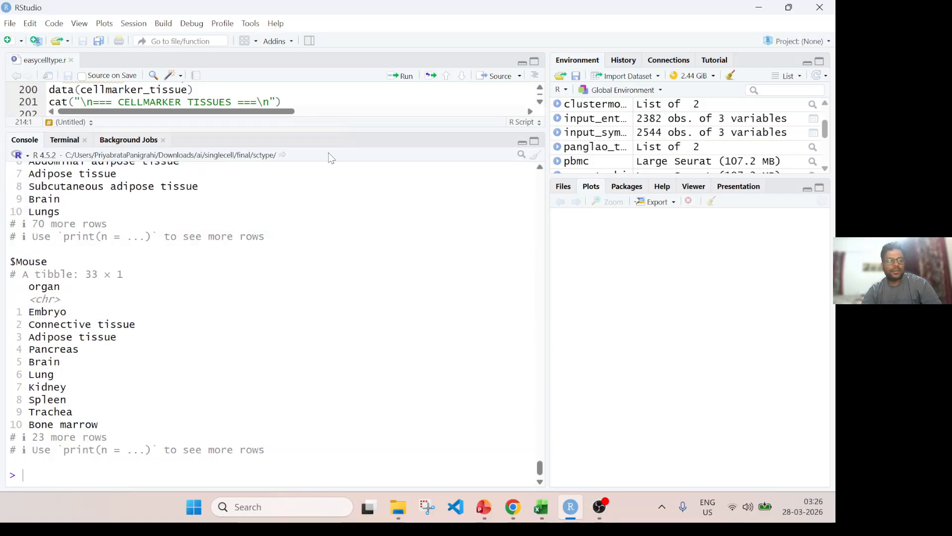
scroll(211, 317, "up", 5)
left_click_drag(23, 310, 134, 334)
scroll(144, 351, "down", 3)
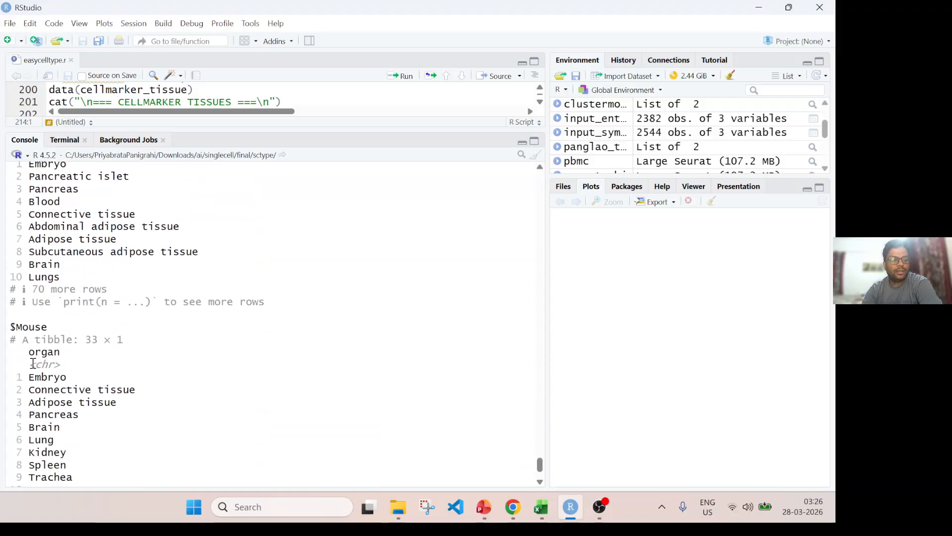
left_click_drag(28, 344, 117, 342)
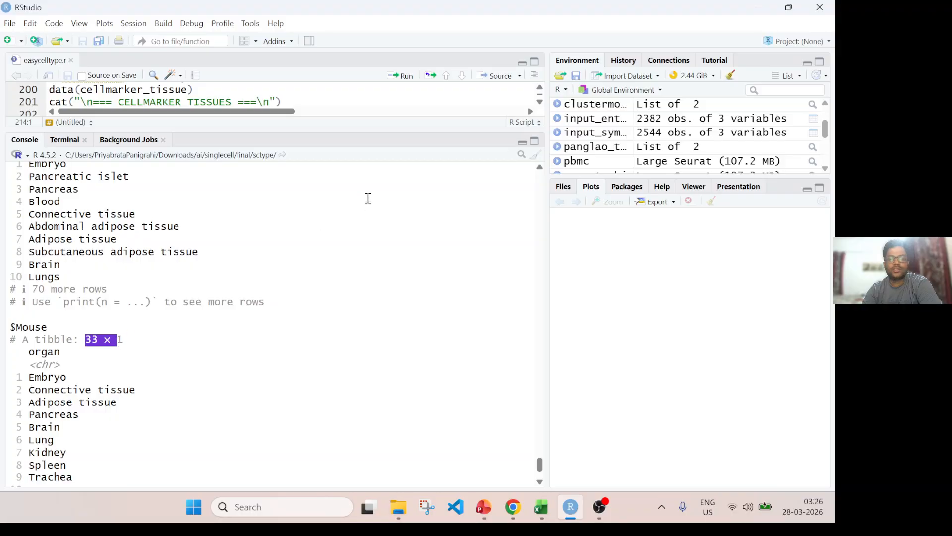
Review the commented blood-related CellMarker tissue options listed for PBMC, from "Blood" to "Venous blood".
left_click_drag(482, 132, 483, 379)
scroll(108, 204, "down", 2)
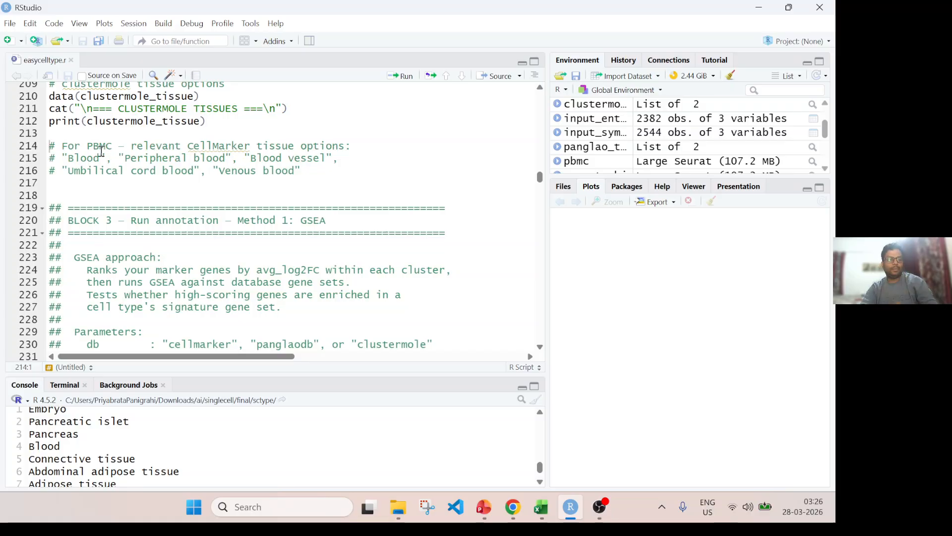
left_click_drag(101, 147, 270, 146)
left_click(169, 159)
left_click_drag(74, 159, 95, 160)
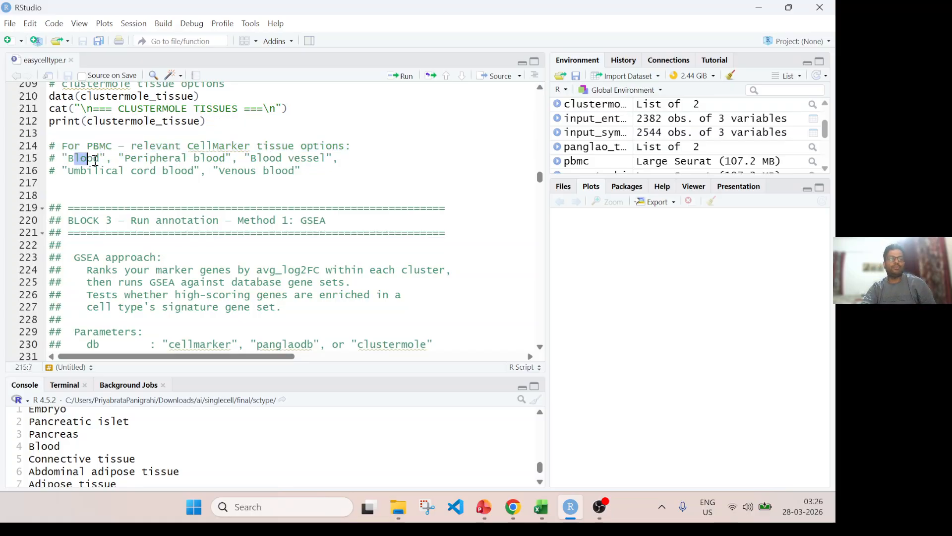
left_click_drag(174, 159, 224, 159)
left_click(264, 159)
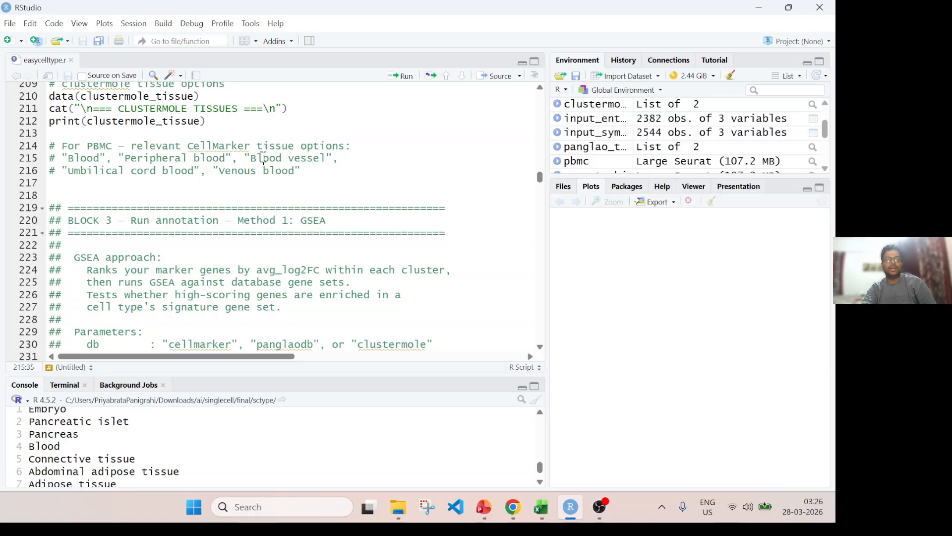
left_click_drag(71, 168, 303, 171)
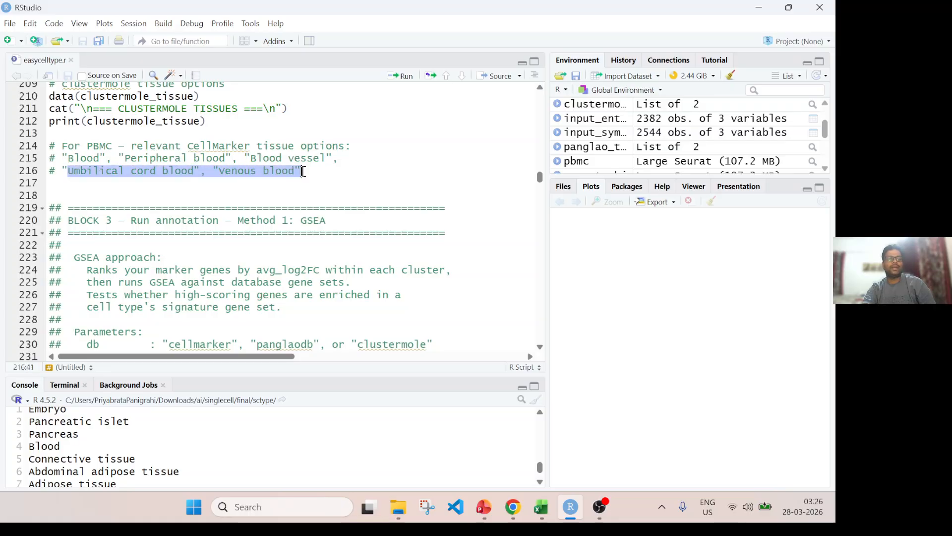
Examine the Block 3 GSEA method notes and the easyct call's data, database, species, tissue, p_cut and test arguments.
scroll(278, 182, "down", 3)
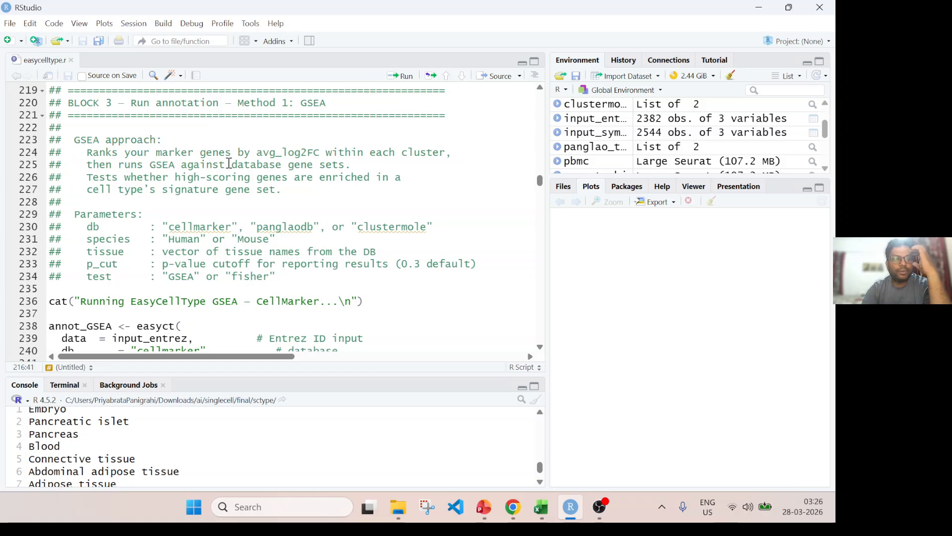
left_click_drag(270, 102, 332, 104)
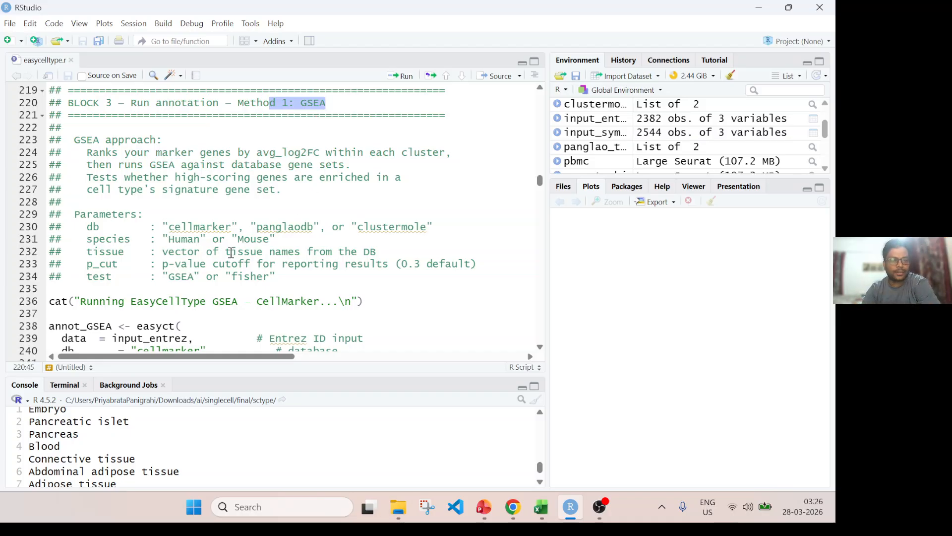
scroll(231, 253, "down", 2)
scroll(169, 193, "down", 3)
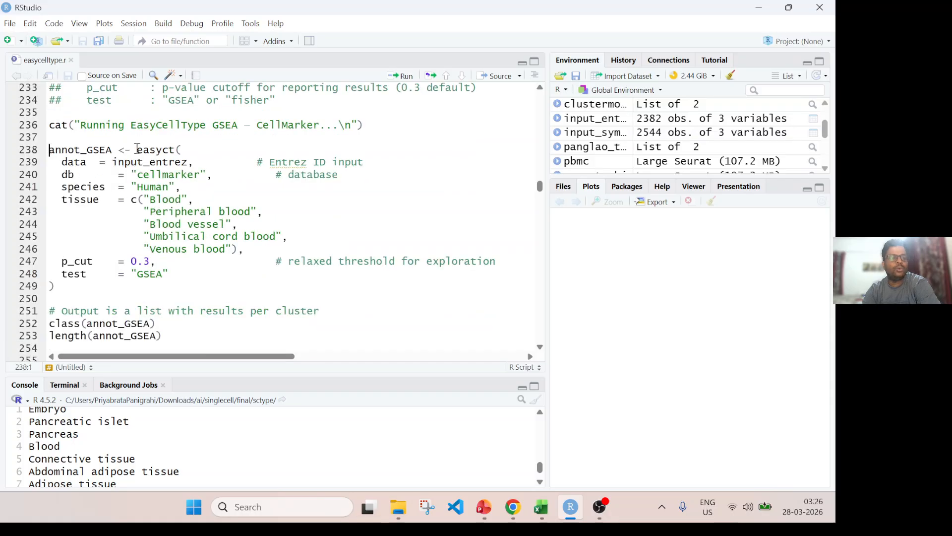
left_click_drag(200, 125, 315, 128)
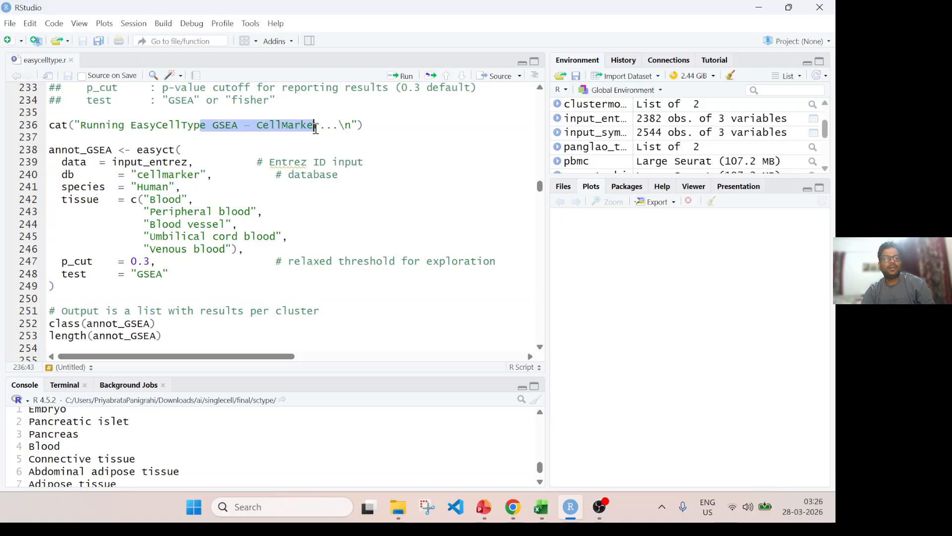
double_click(161, 175)
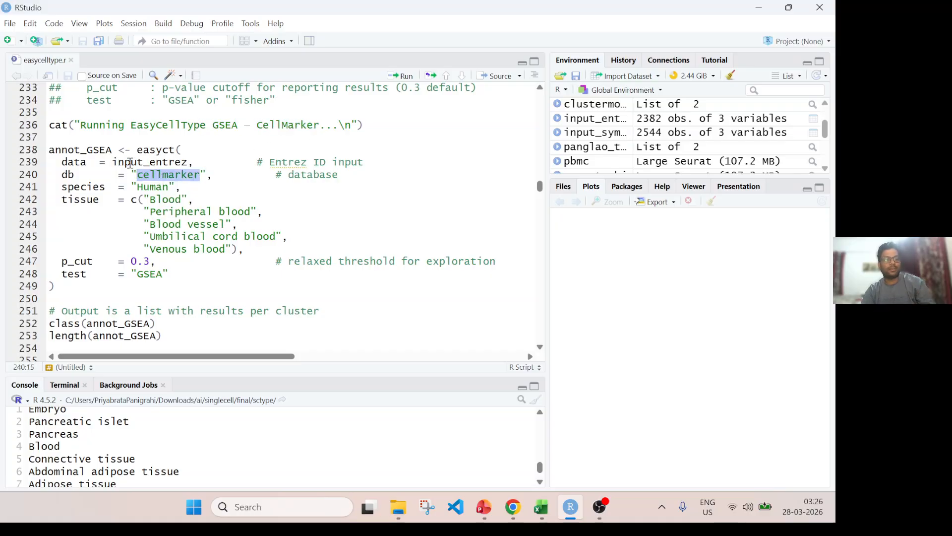
double_click(130, 163)
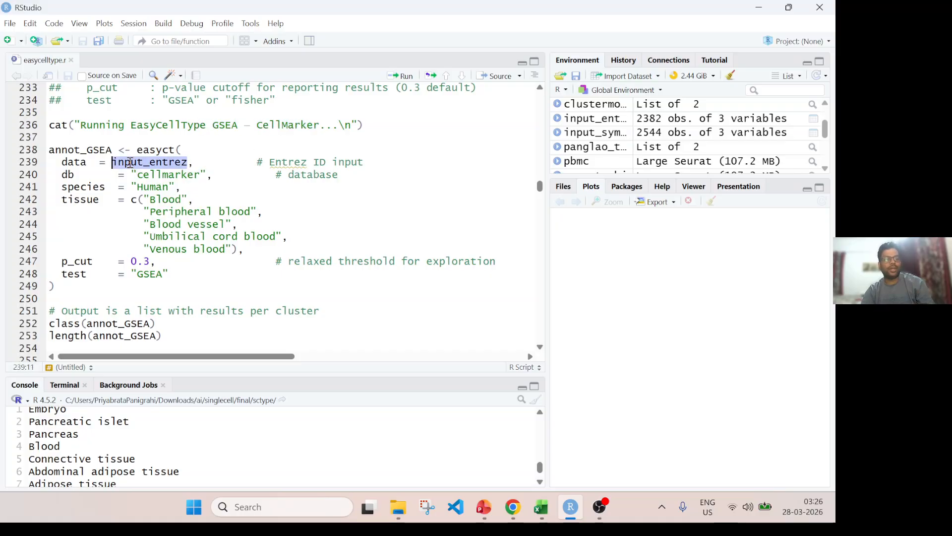
double_click(159, 177)
double_click(155, 188)
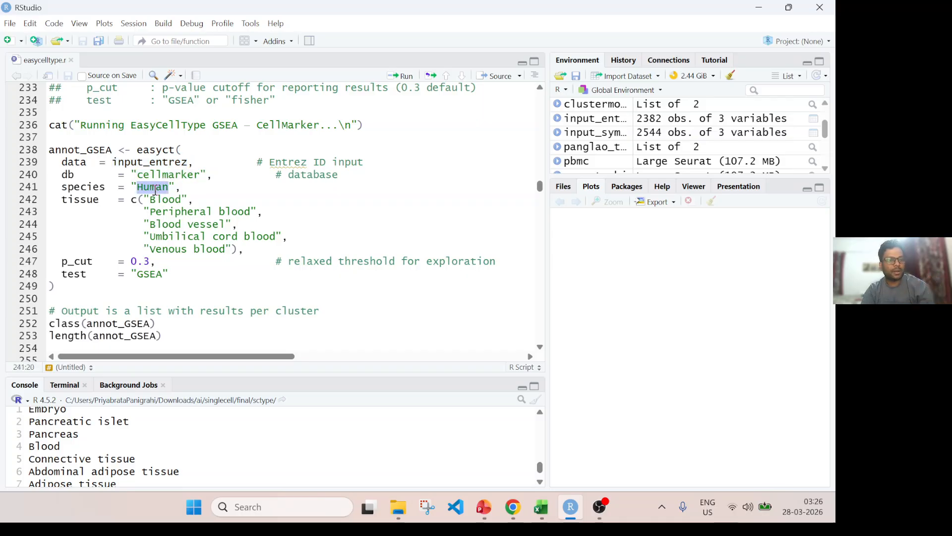
left_click_drag(132, 198, 255, 251)
left_click_drag(75, 263, 171, 265)
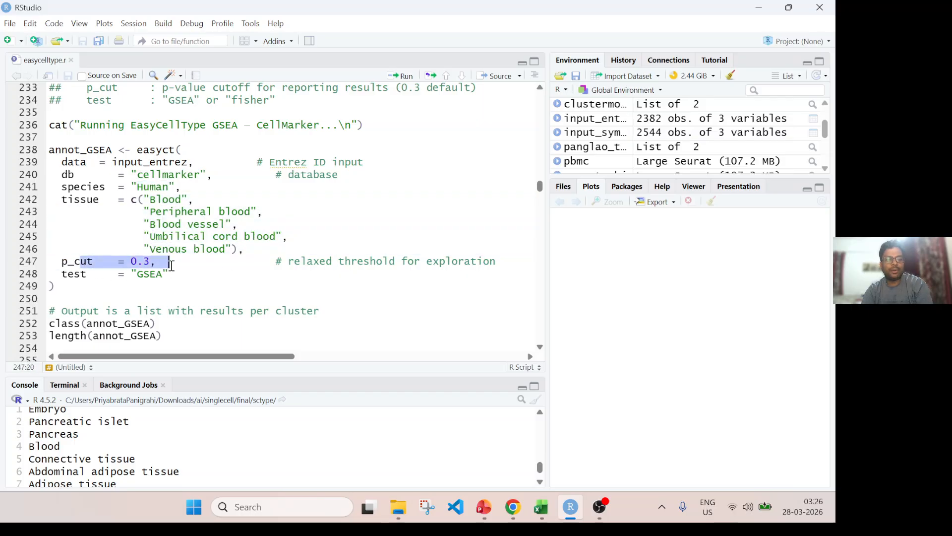
left_click(92, 276)
left_click(144, 262)
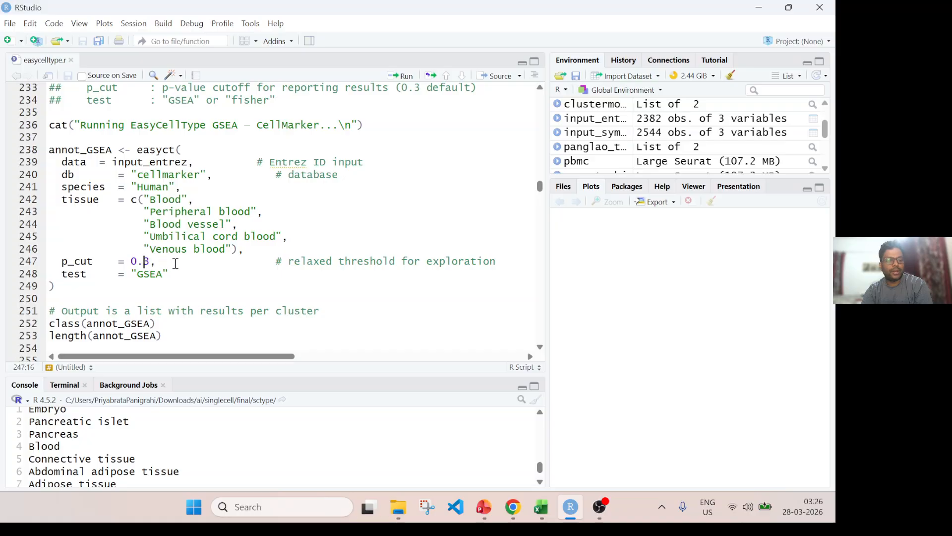
Run the easyct GSEA annotation on input_entrez with the CellMarker Human blood tissues and p_cut 0.3, and check its console log.
left_click(131, 288)
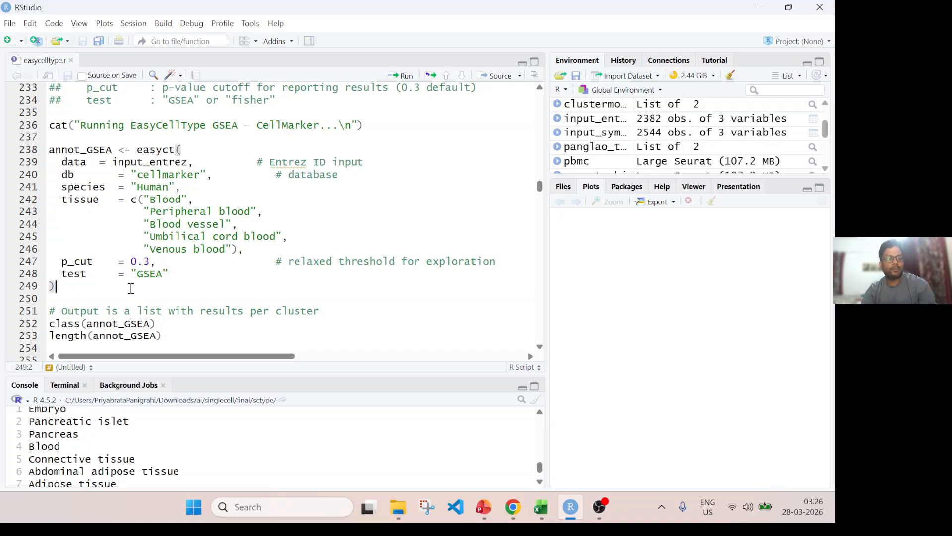
key("ctrl+Return")
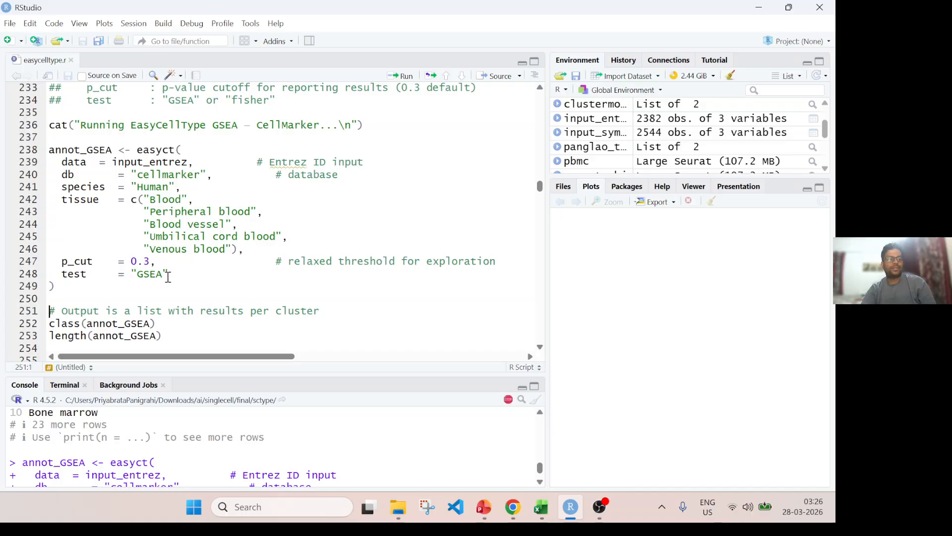
scroll(163, 254, "down", 2)
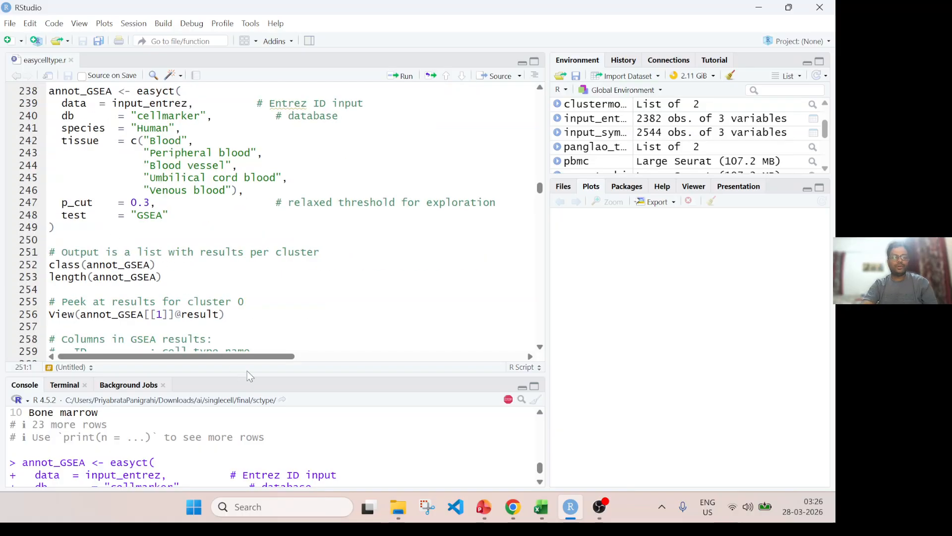
left_click_drag(248, 375, 248, 275)
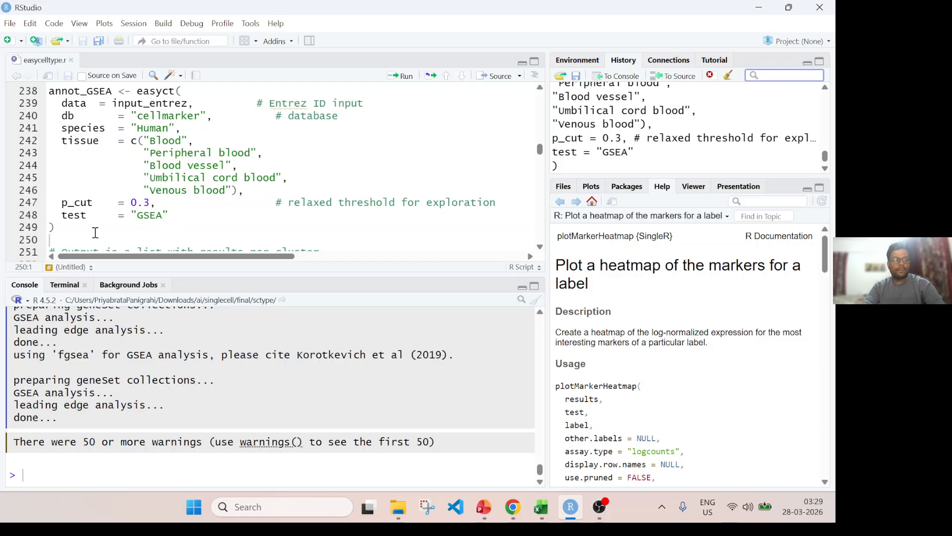
scroll(183, 383, "up", 8)
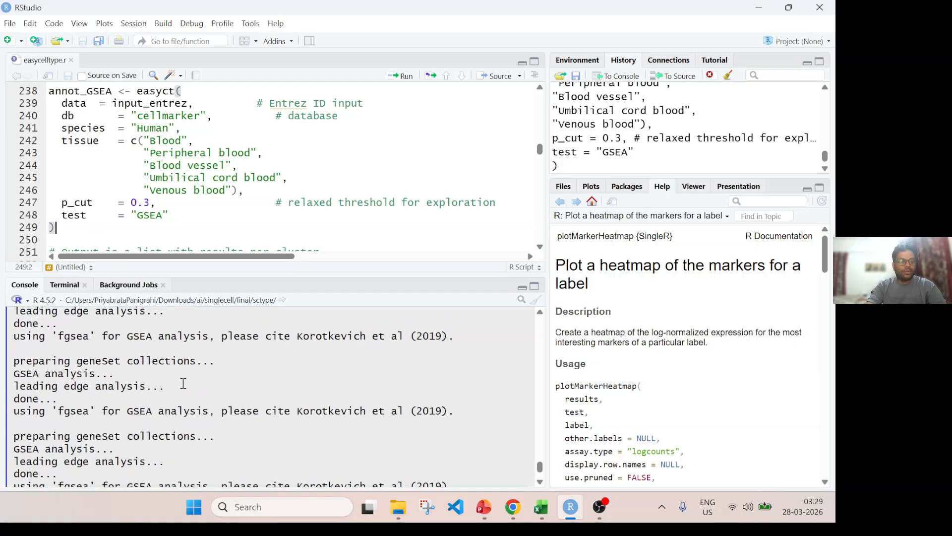
scroll(189, 384, "up", 10)
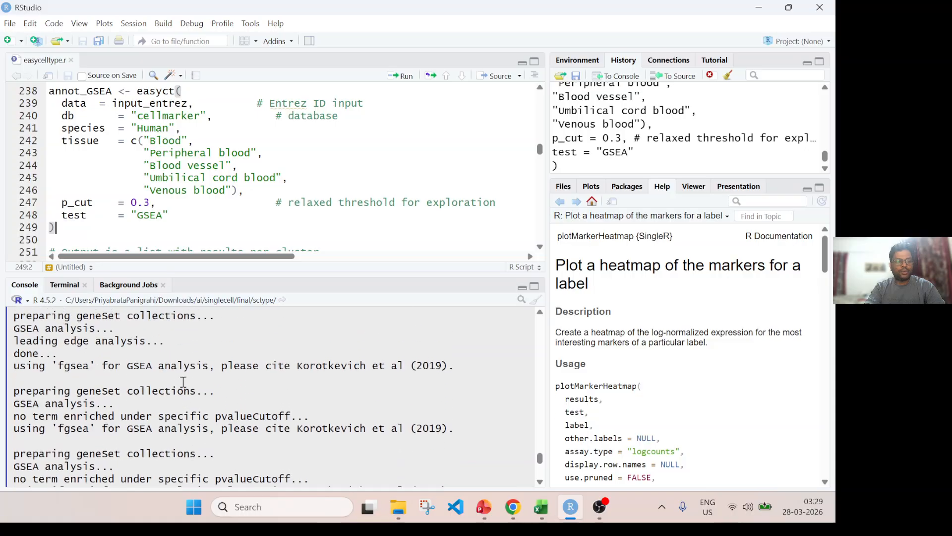
scroll(201, 383, "down", 15)
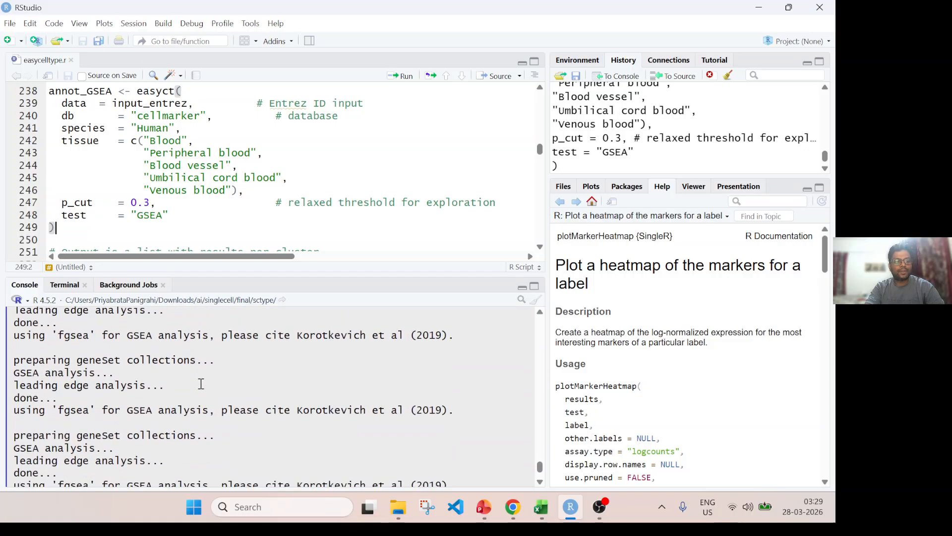
Recheck the function name, Entrez input, database, species and tissue vector in the executed annot_GSEA call.
double_click(157, 91)
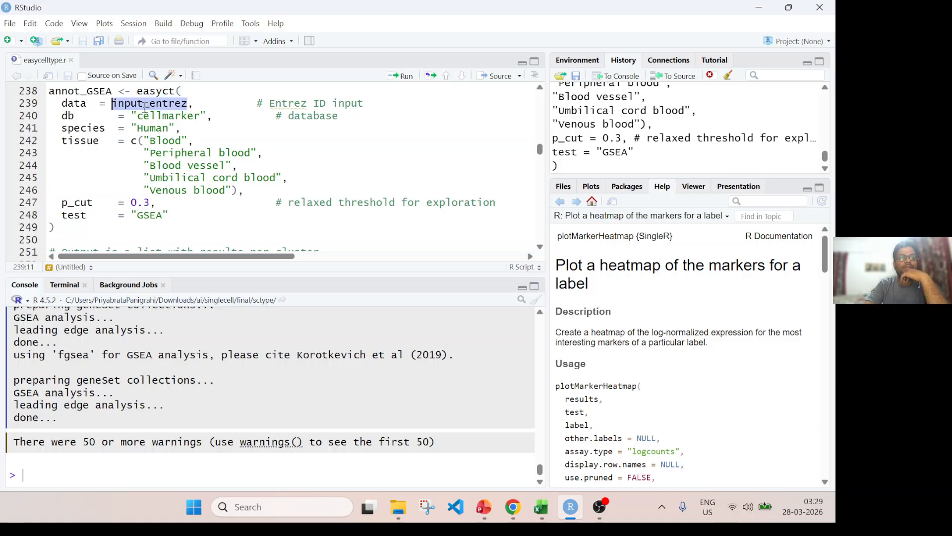
double_click(148, 104)
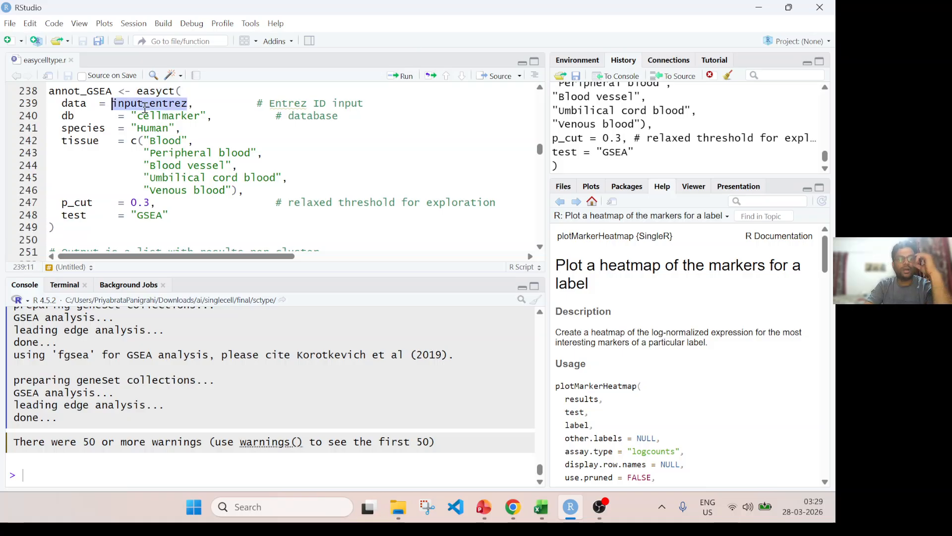
double_click(149, 116)
left_click(152, 128)
double_click(153, 129)
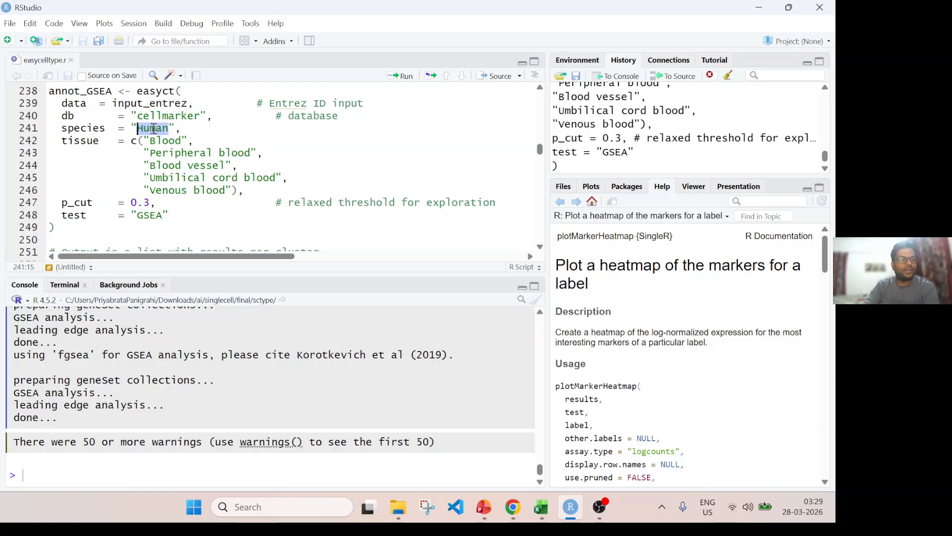
left_click_drag(132, 143, 250, 192)
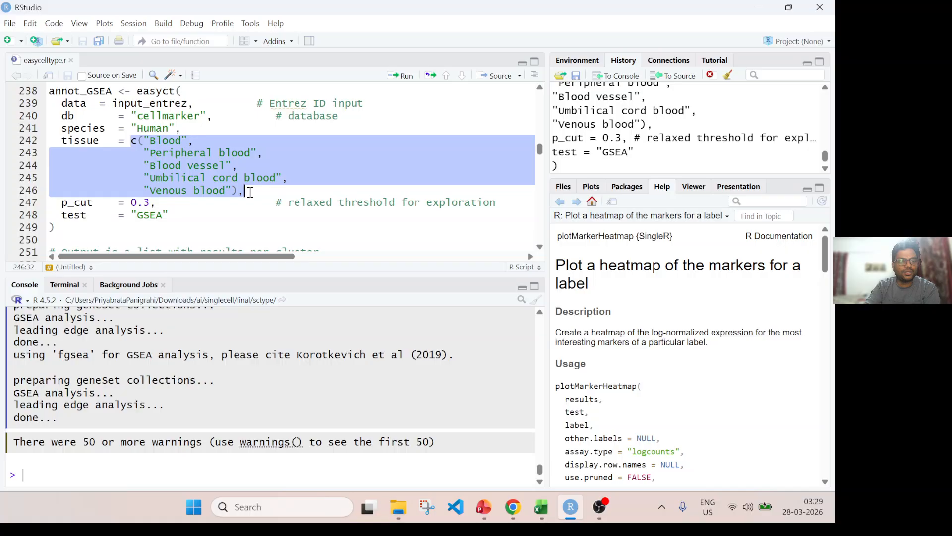
Check the class and length of annot_GSEA by running the two output inspection lines.
left_click(85, 228)
scroll(116, 205, "down", 3)
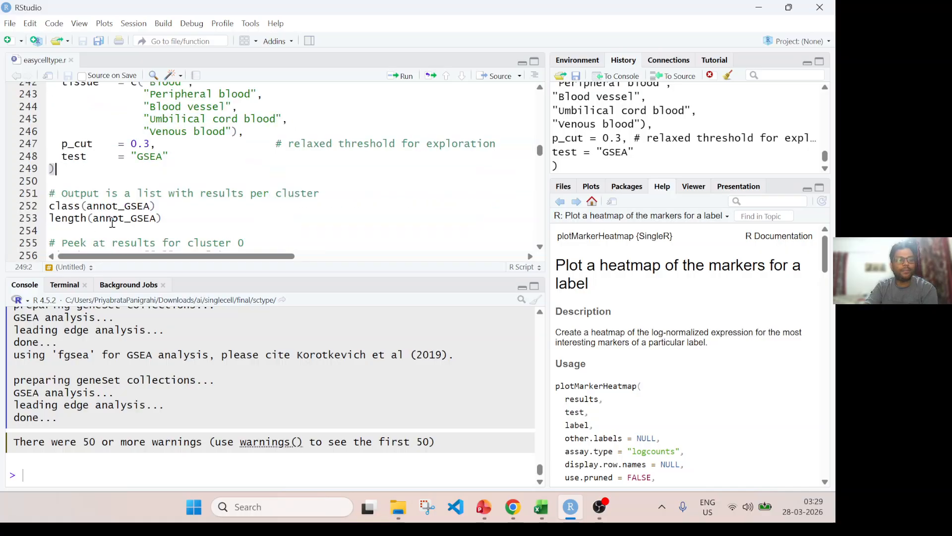
key("ctrl+Return")
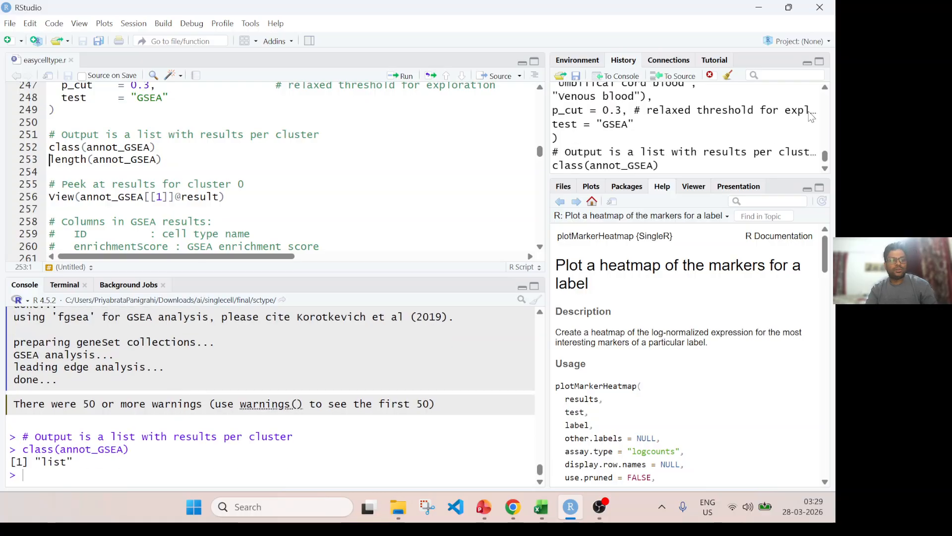
key("ctrl+Return")
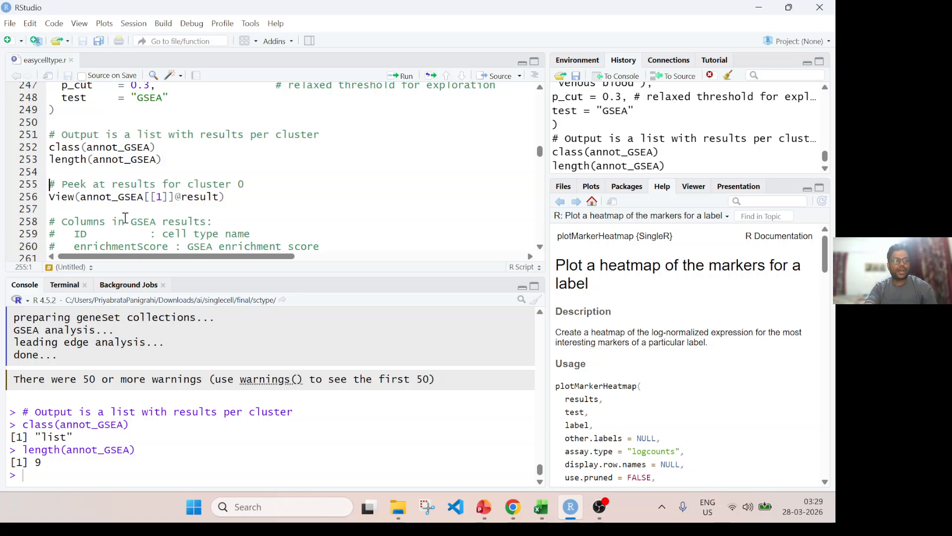
left_click_drag(79, 131, 332, 140)
left_click(65, 196)
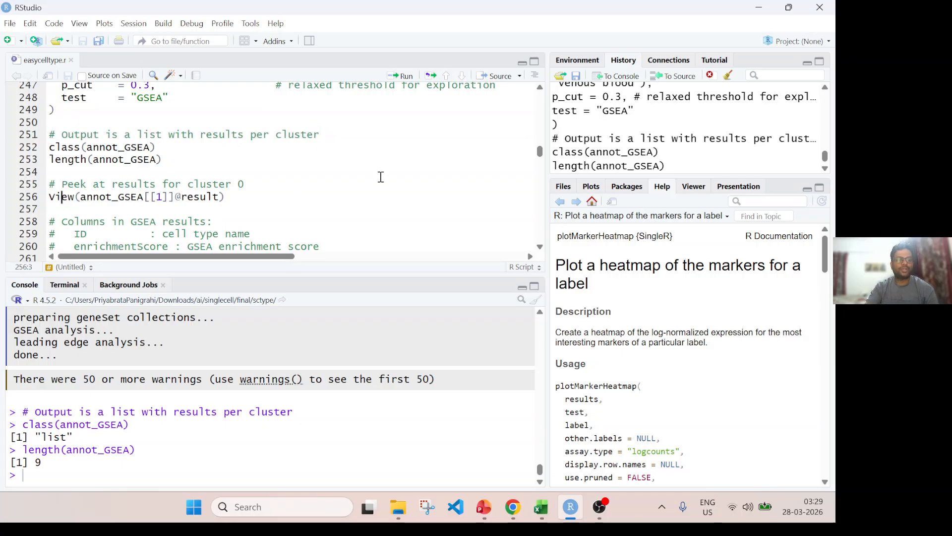
key("ctrl+Return")
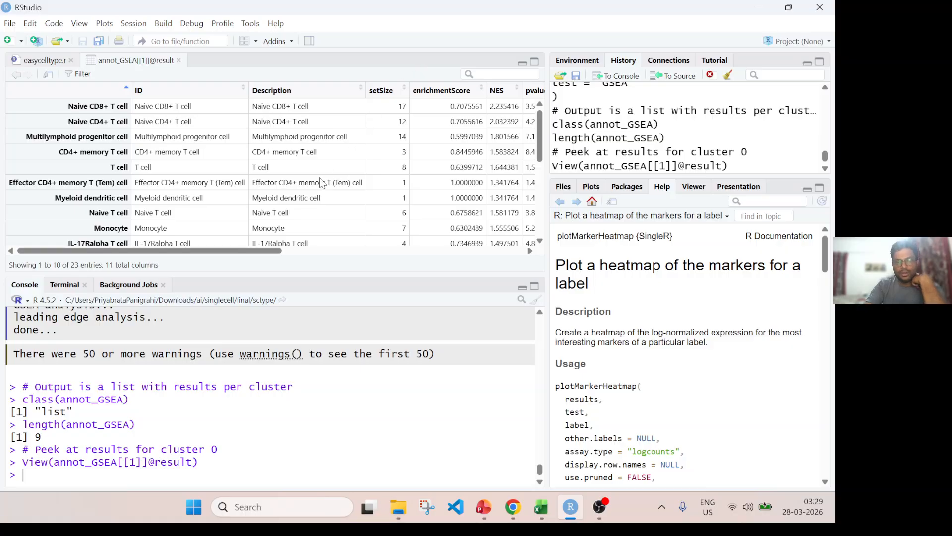
left_click_drag(264, 250, 164, 262)
scroll(260, 174, "down", 5)
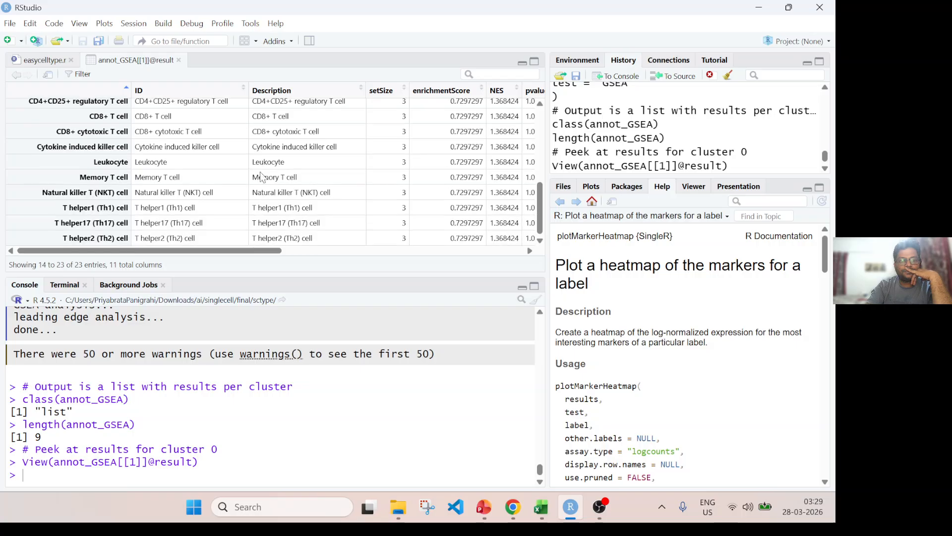
scroll(305, 153, "up", 5)
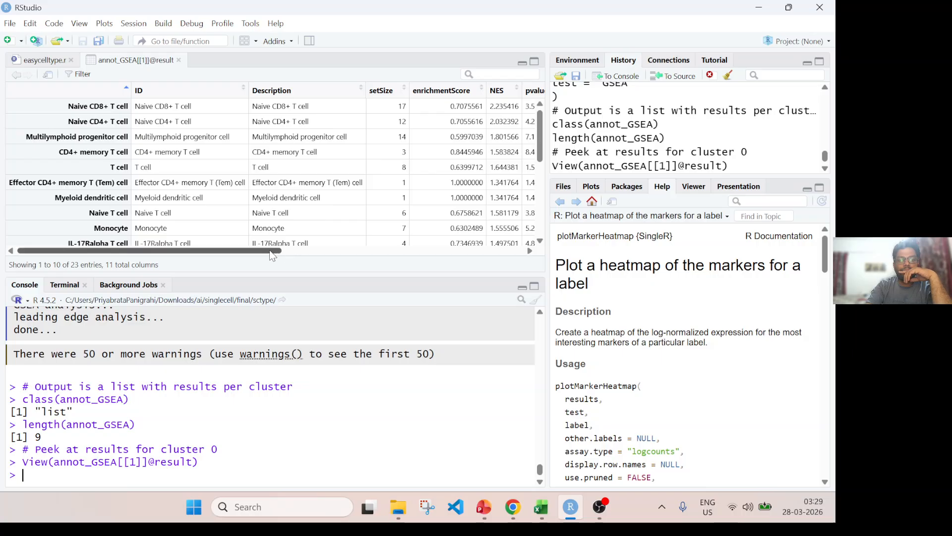
Examine the enrichment scores, NES, p-values and leading-edge columns of the cluster 0 GSEA table, starting with the Naive CD8+ T cell row.
left_click_drag(270, 251, 345, 229)
left_click_drag(310, 107, 333, 103)
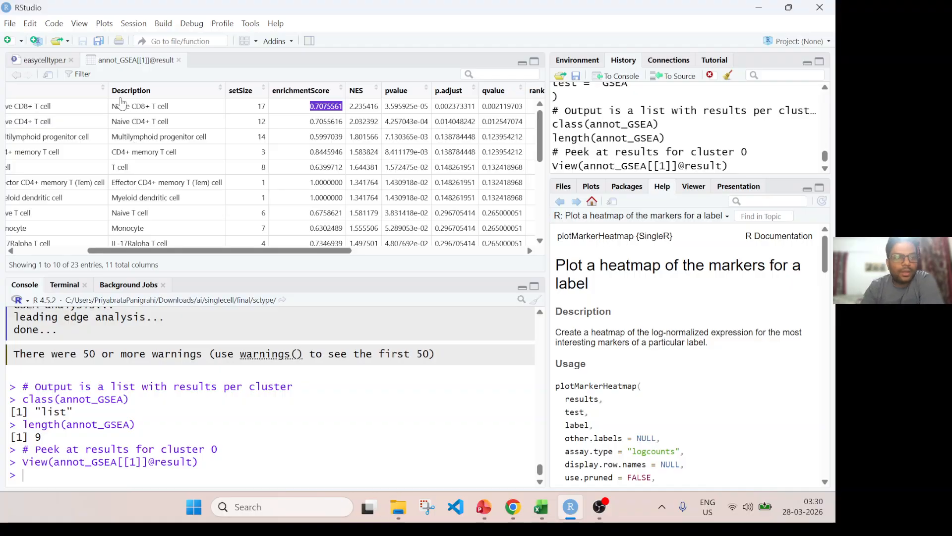
left_click_drag(114, 108, 174, 118)
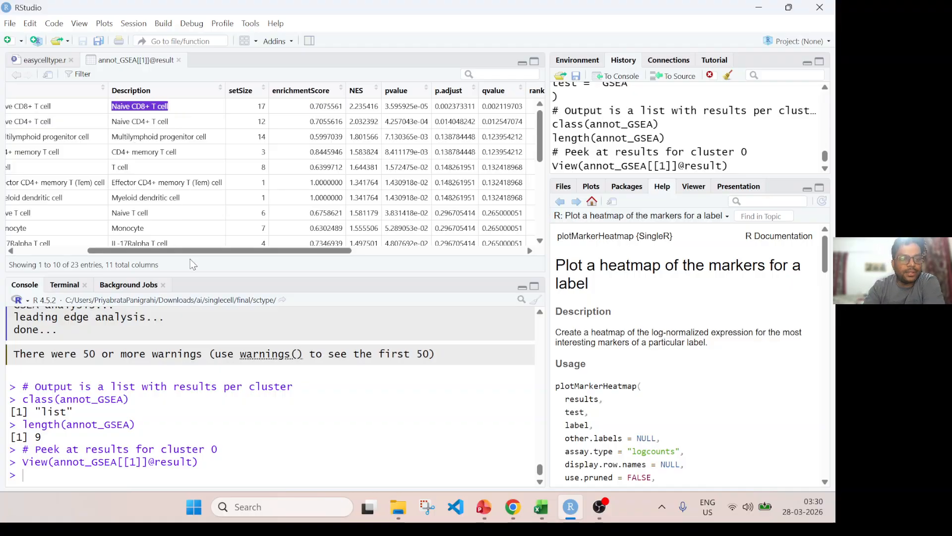
left_click_drag(192, 252, 241, 252)
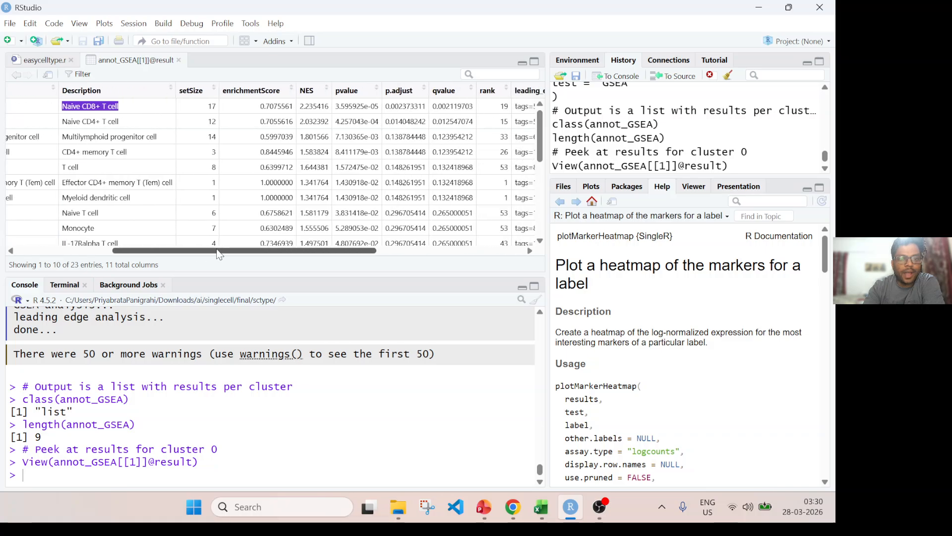
scroll(272, 195, "down", 5)
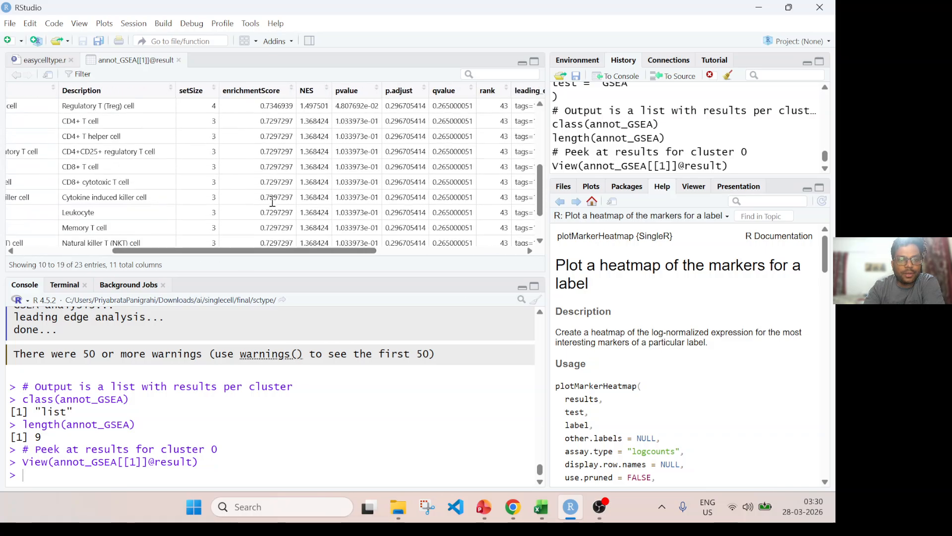
scroll(290, 218, "up", 5)
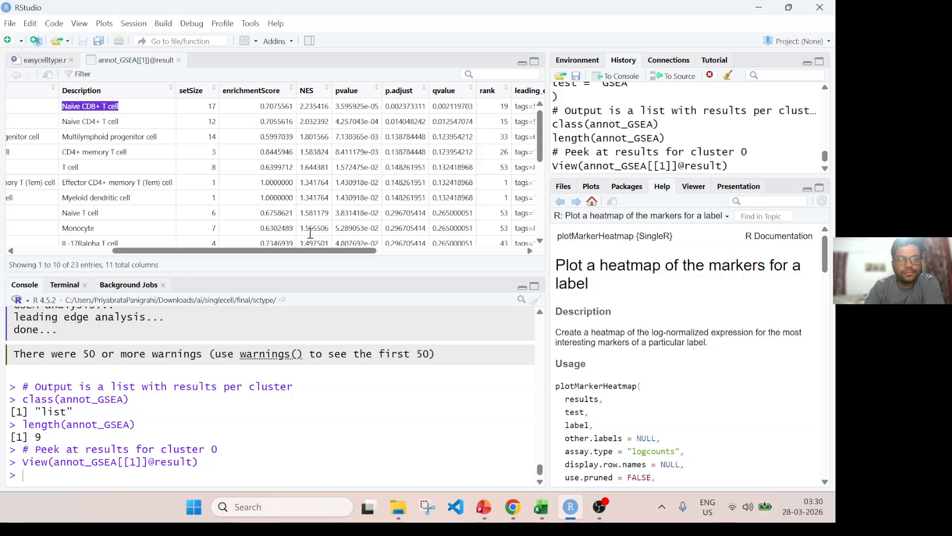
left_click_drag(365, 251, 316, 261)
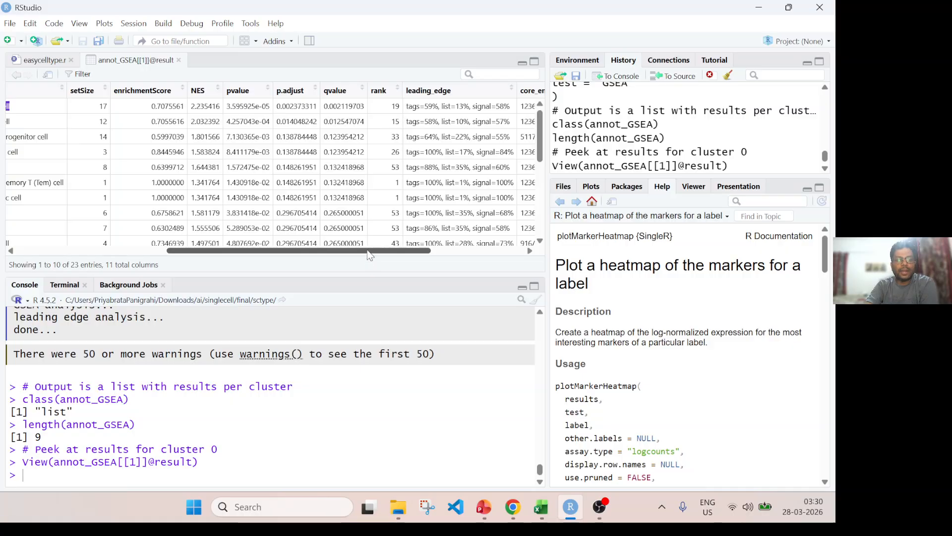
left_click_drag(369, 255, 250, 255)
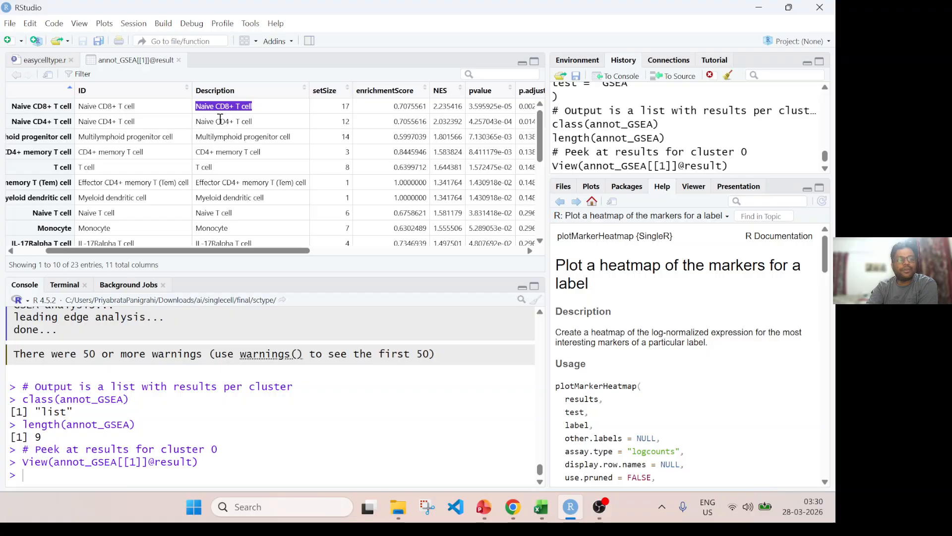
scroll(296, 214, "down", 5)
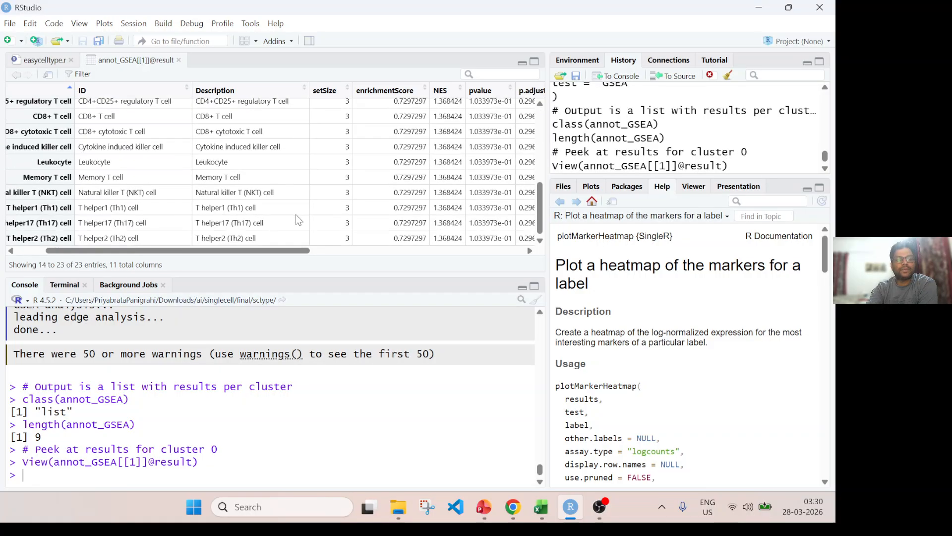
scroll(298, 211, "up", 5)
Read the script comments describing the GSEA result columns, focusing on p.adjust and core_enrichment.
left_click(43, 60)
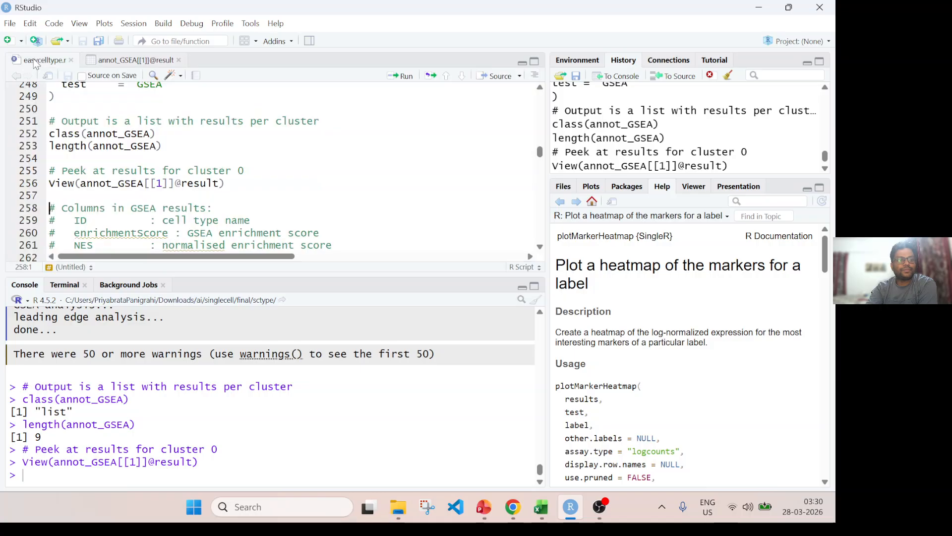
scroll(313, 212, "down", 3)
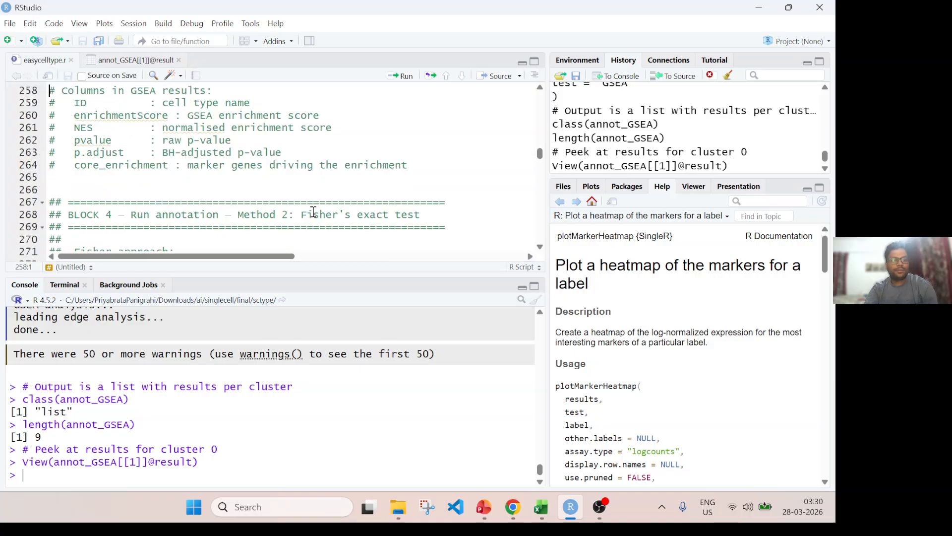
left_click_drag(163, 153, 292, 155)
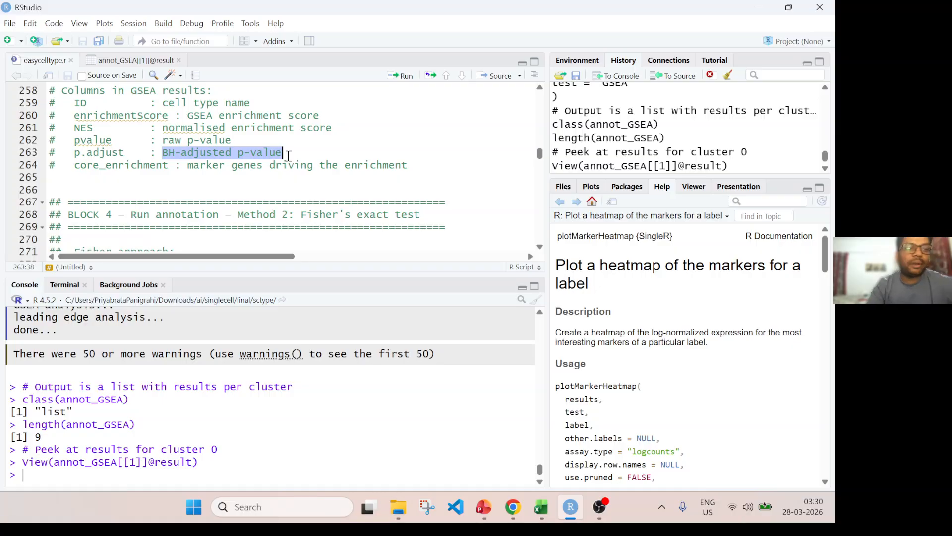
double_click(136, 166)
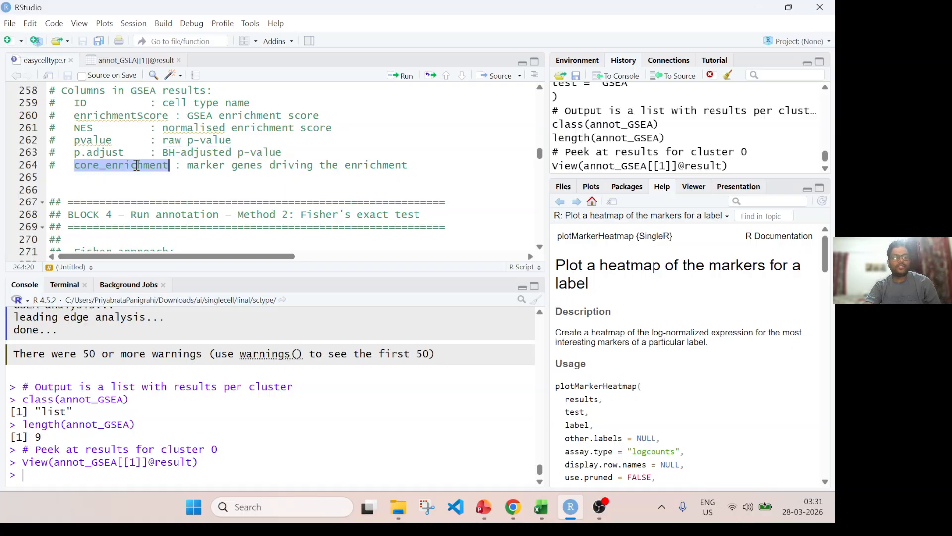
Inspect the core_enrichment gene lists in the cluster 0 table and compare them with that column's description in the script.
left_click(144, 60)
scroll(400, 169, "right", 5)
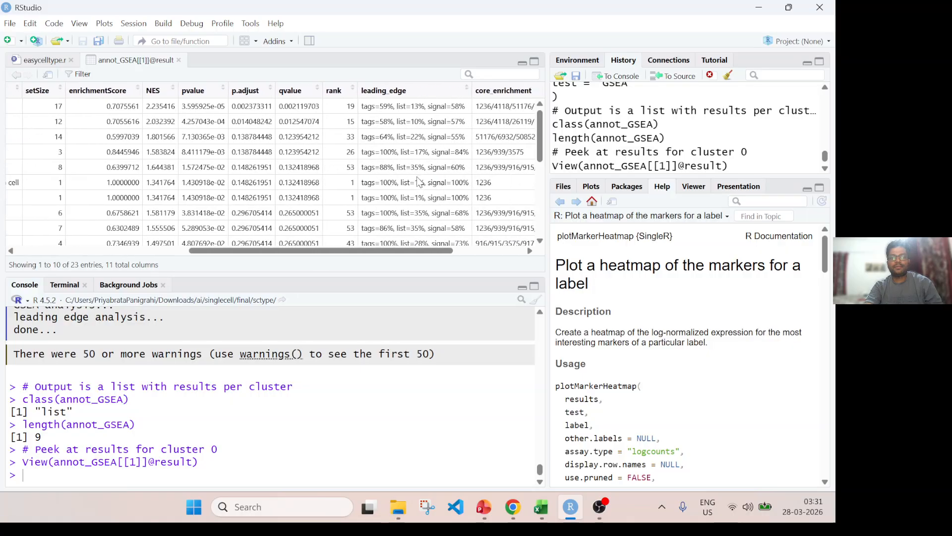
scroll(399, 169, "right", 2)
scroll(400, 168, "up", 1)
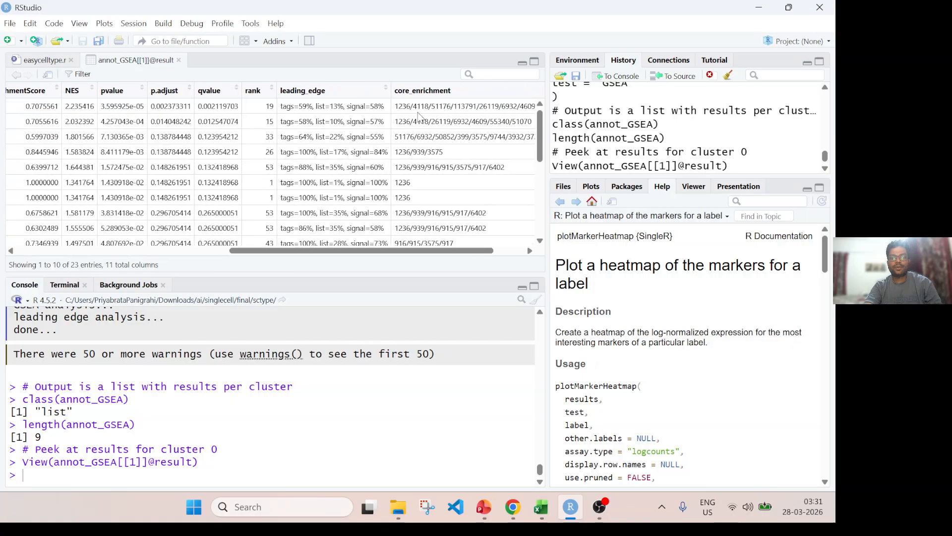
scroll(402, 126, "right", 2)
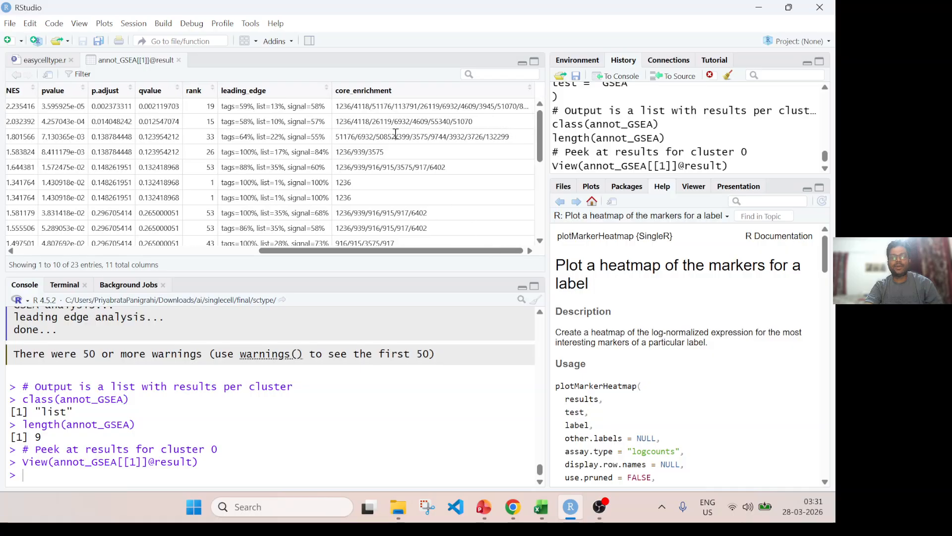
mouse_move(419, 252)
left_mouse_down()
mouse_move(160, 253)
mouse_move(412, 253)
left_mouse_up()
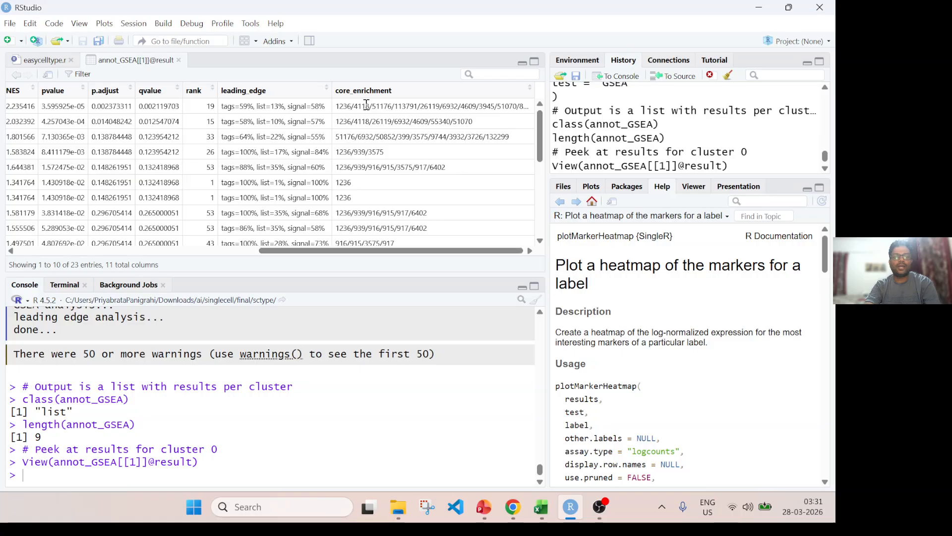
left_click(43, 62)
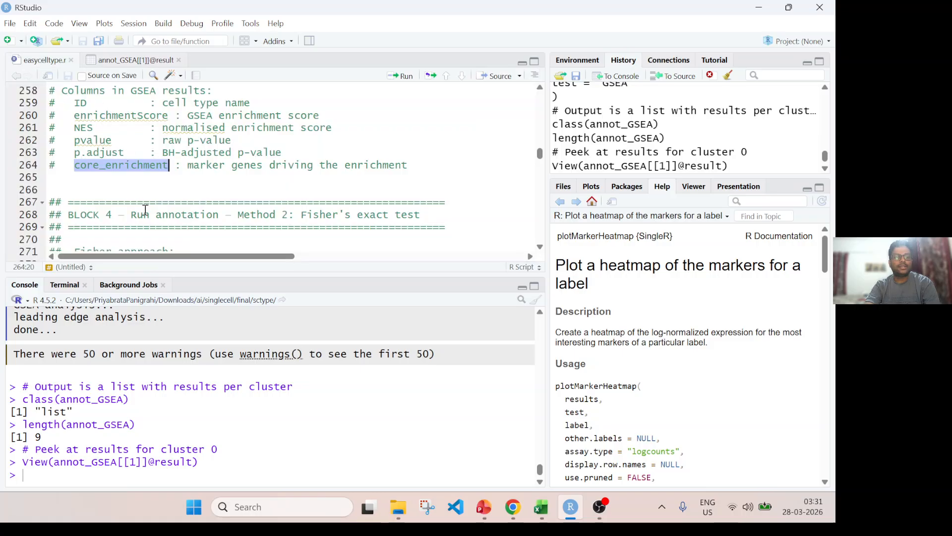
left_click_drag(207, 166, 402, 166)
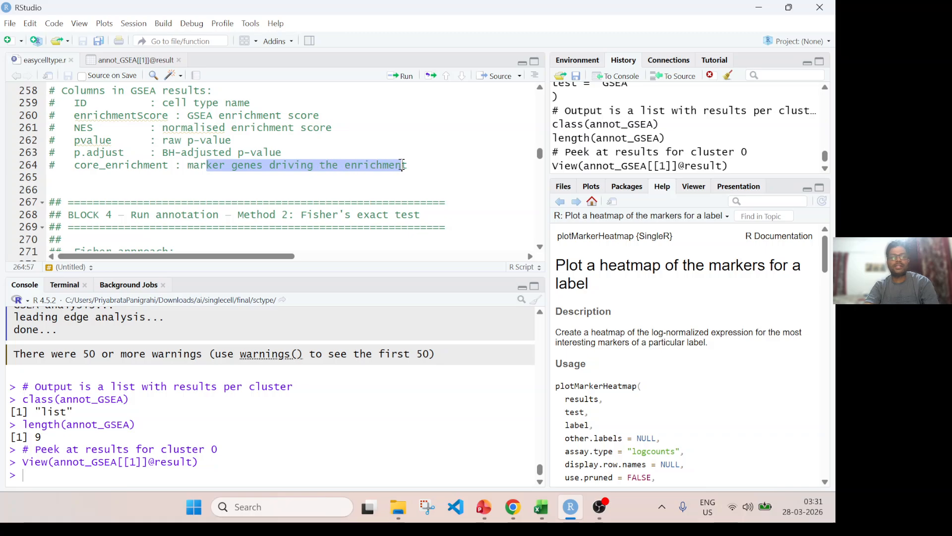
Run head(input_entrez) in the console to list the first rows of the annotation's Entrez input.
scroll(167, 129, "up", 3)
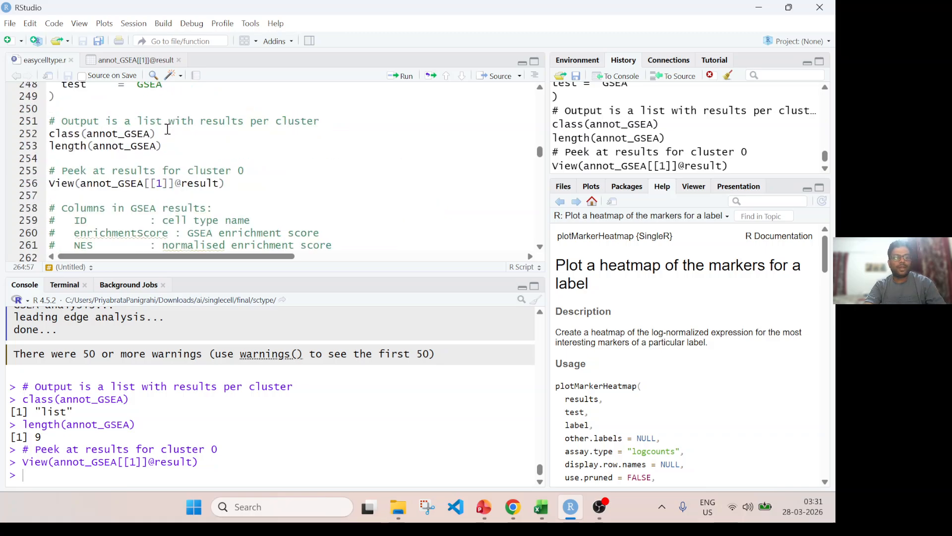
scroll(115, 144, "up", 4)
double_click(152, 147)
key("ctrl+c")
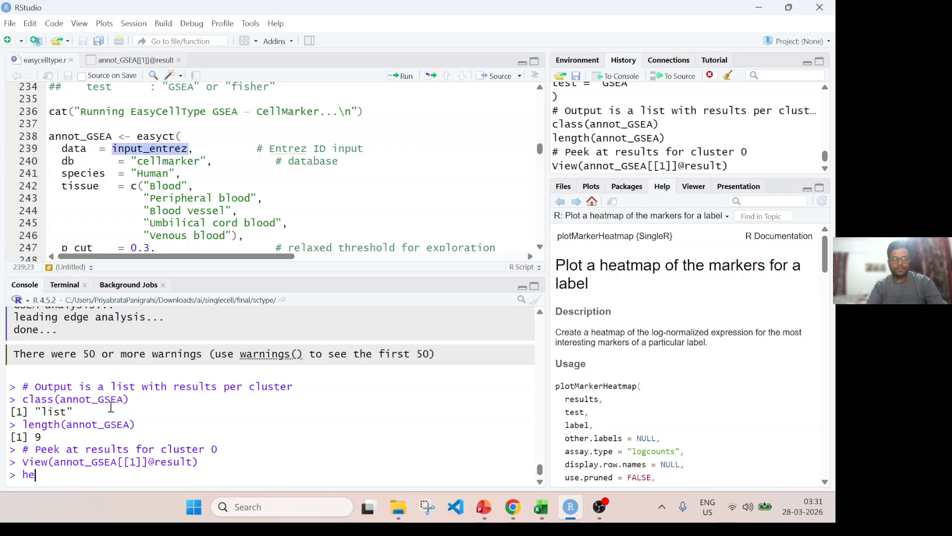
type("(")
key("ctrl+v")
key("Return")
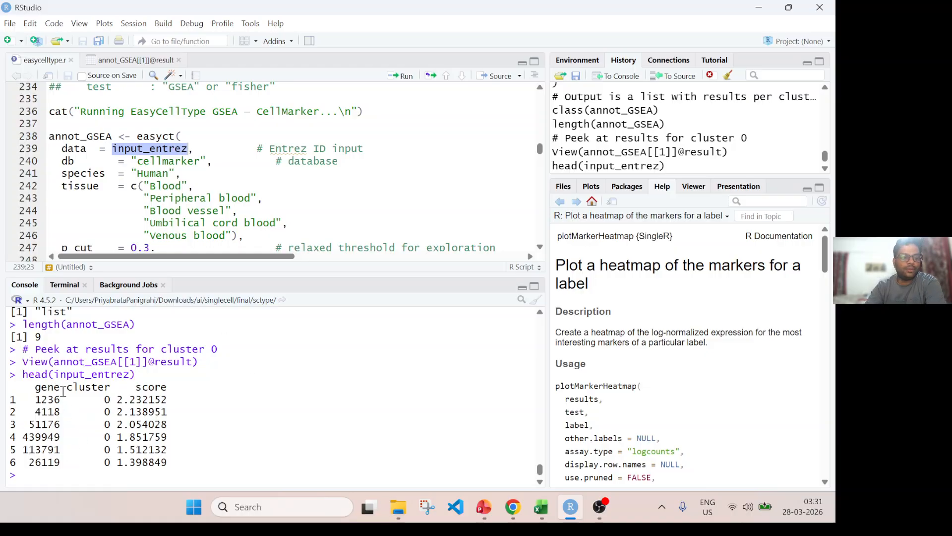
Check the Naive CD8+ T cell row of the cluster 0 results and its core_enrichment Entrez IDs.
left_click(130, 61)
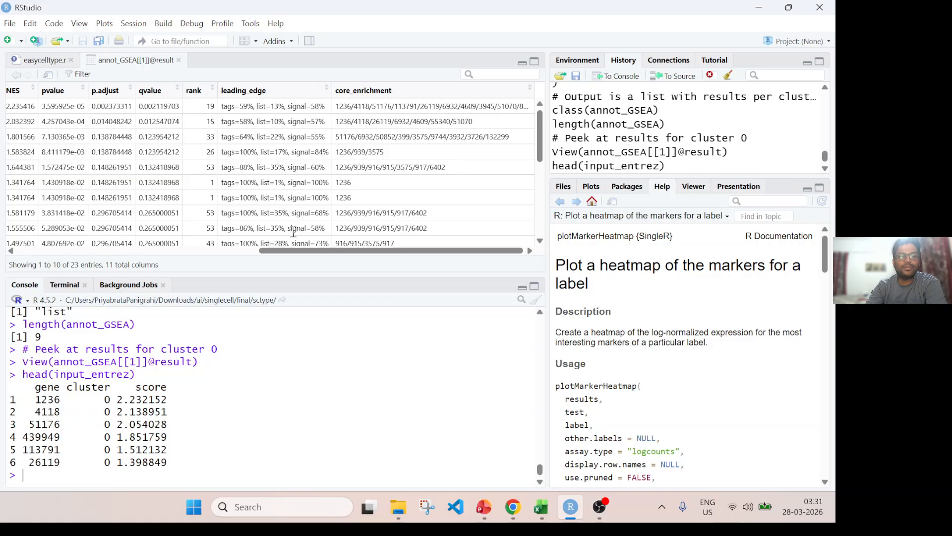
left_click_drag(314, 252, 143, 229)
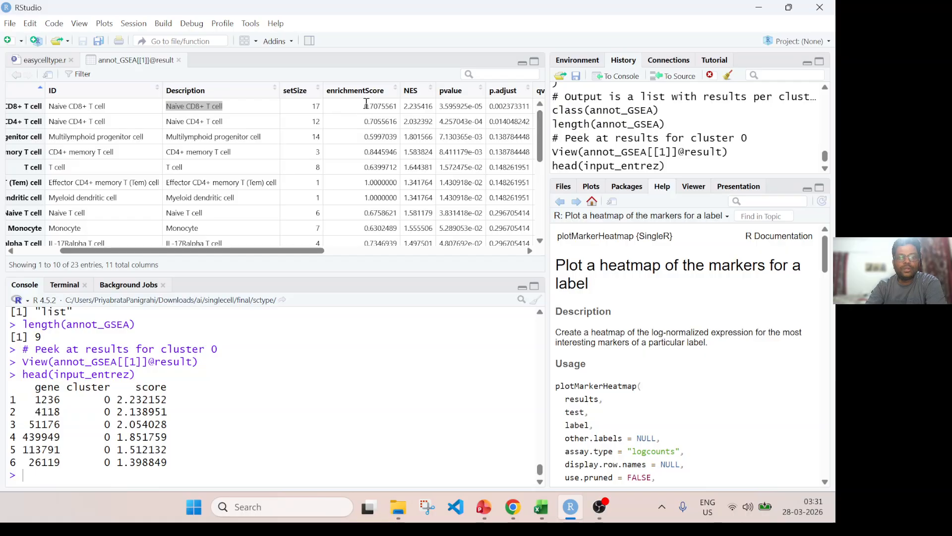
left_click(172, 108)
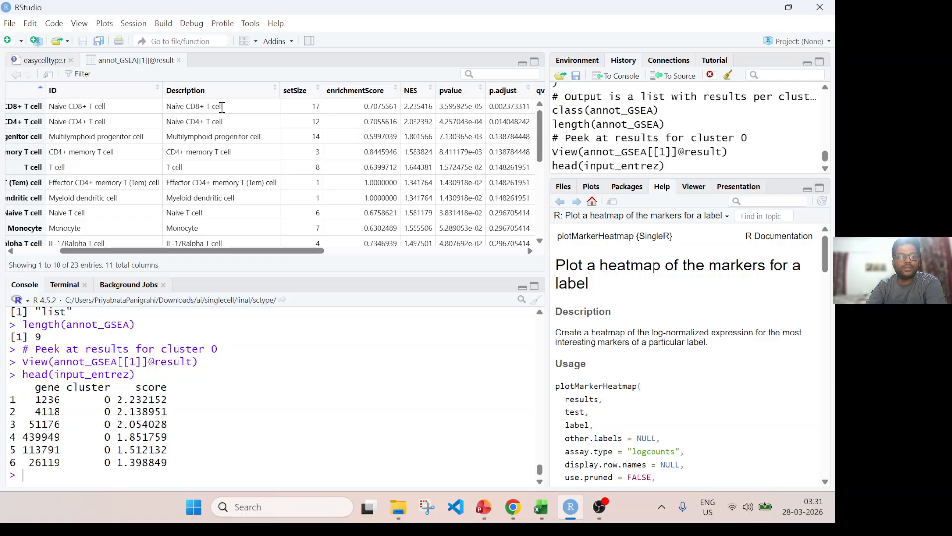
left_click_drag(223, 107, 165, 113)
left_click_drag(290, 250, 489, 253)
left_click_drag(335, 107, 525, 109)
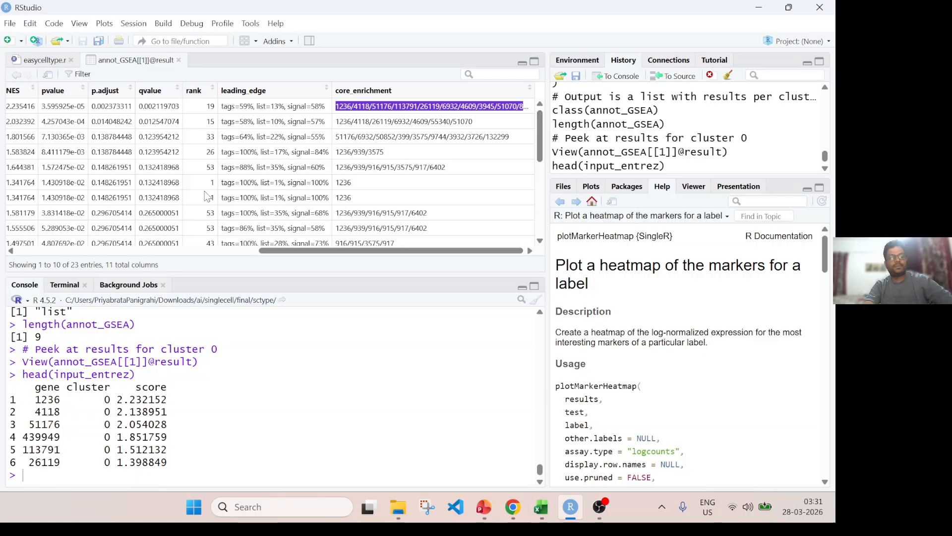
left_click(45, 60)
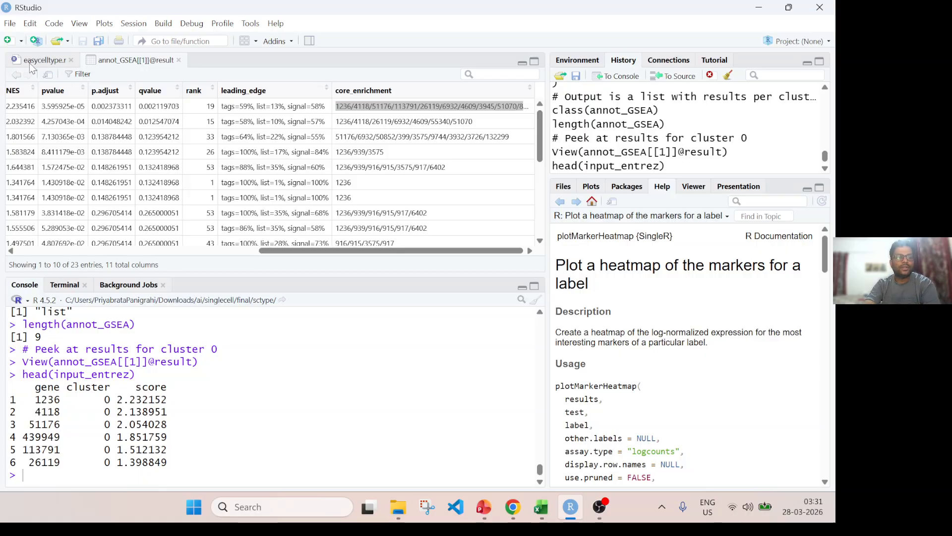
scroll(169, 189, "down", 10)
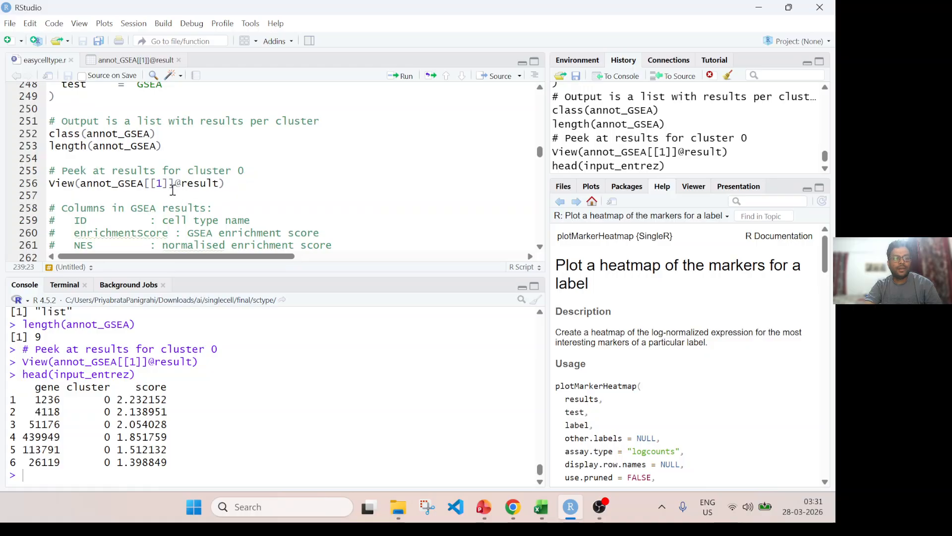
left_click(166, 183)
key("BackSpace")
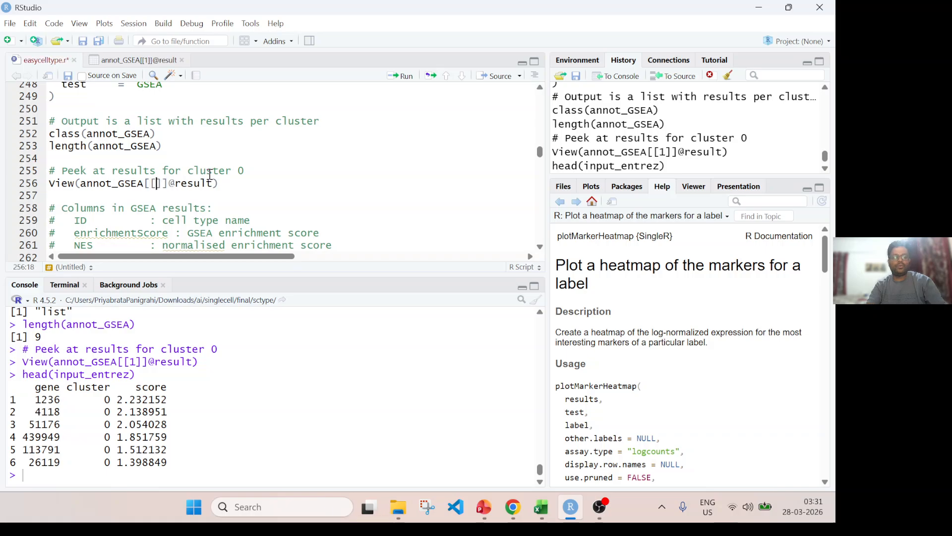
type("3")
key("ctrl+Return")
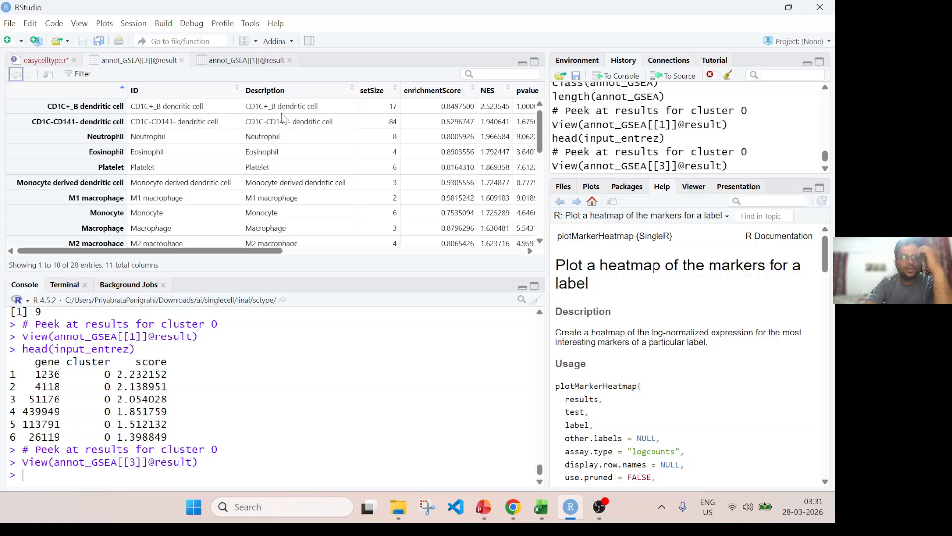
Look at the top-ranked cell type and its description in the annot_GSEA[[3]] results table.
left_click_drag(260, 253, 166, 285)
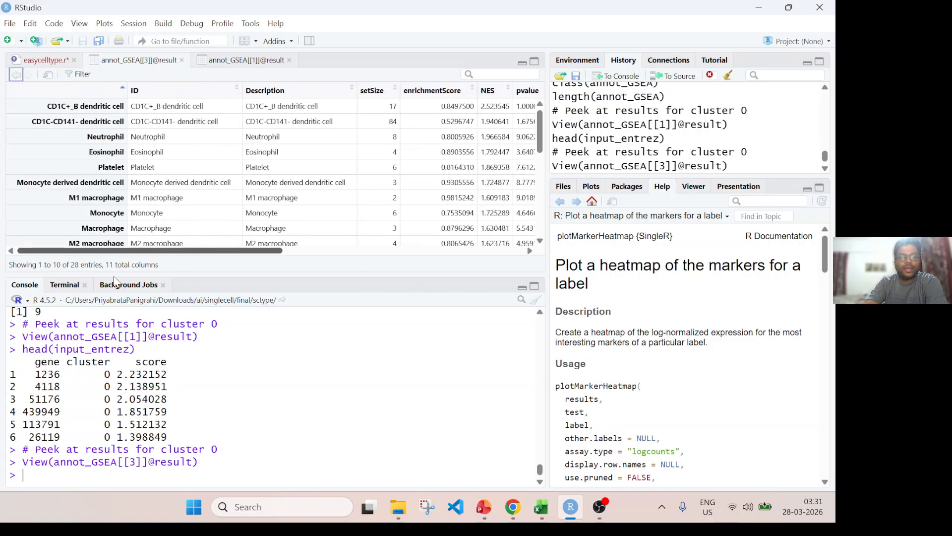
left_click_drag(156, 107, 349, 115)
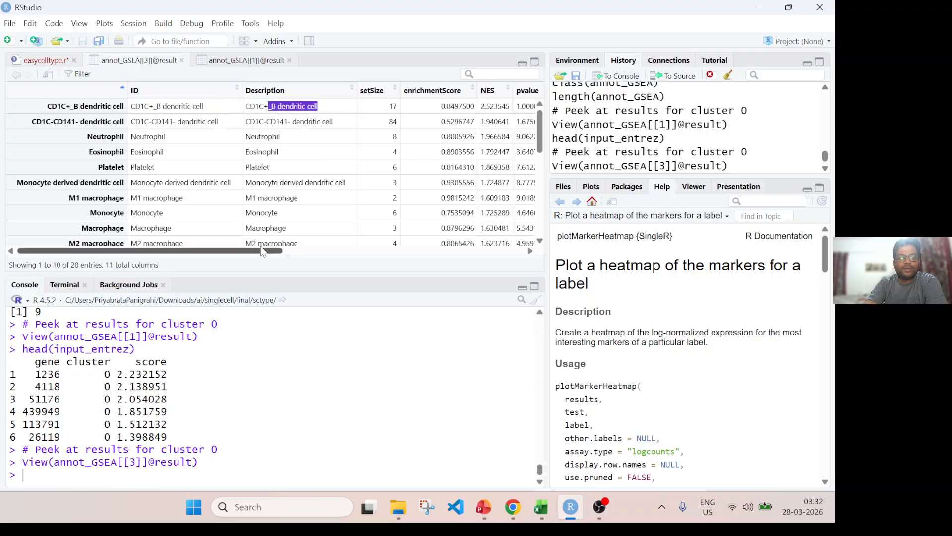
mouse_move(267, 251)
left_mouse_down()
mouse_move(286, 253)
mouse_move(265, 249)
left_mouse_up()
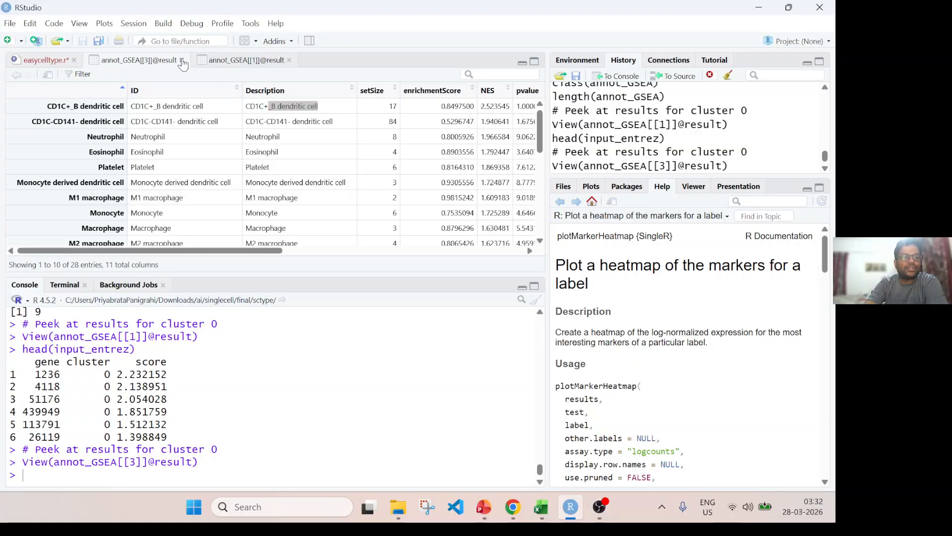
Close both GSEA results tables and save the easycelltype.r script.
left_click(181, 60)
left_click(182, 60)
left_click(129, 132)
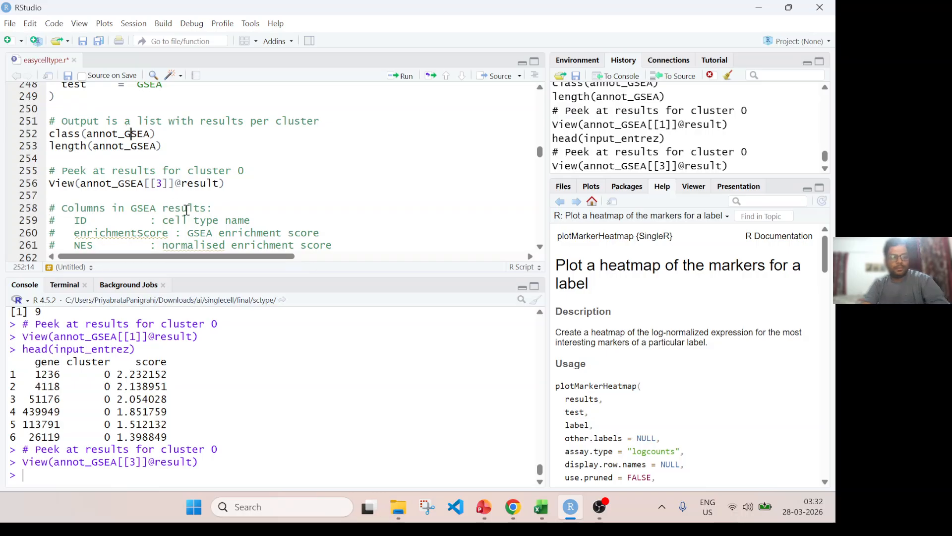
key("ctrl+s")
Read the script's Block 4 notes on Fisher's exact test, covering the 2×2 contingency table, marker overlap and gene symbol input.
scroll(185, 226, "down", 6)
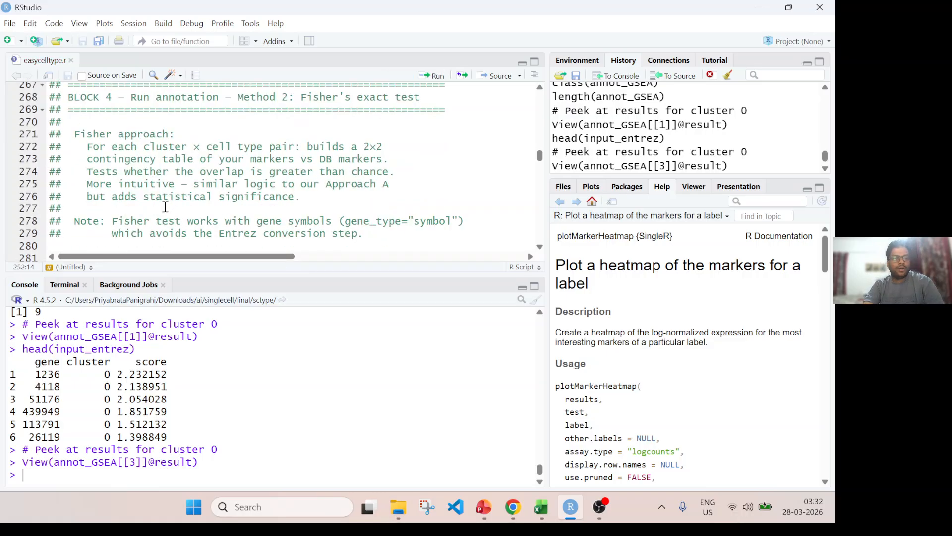
left_click_drag(420, 98, 81, 98)
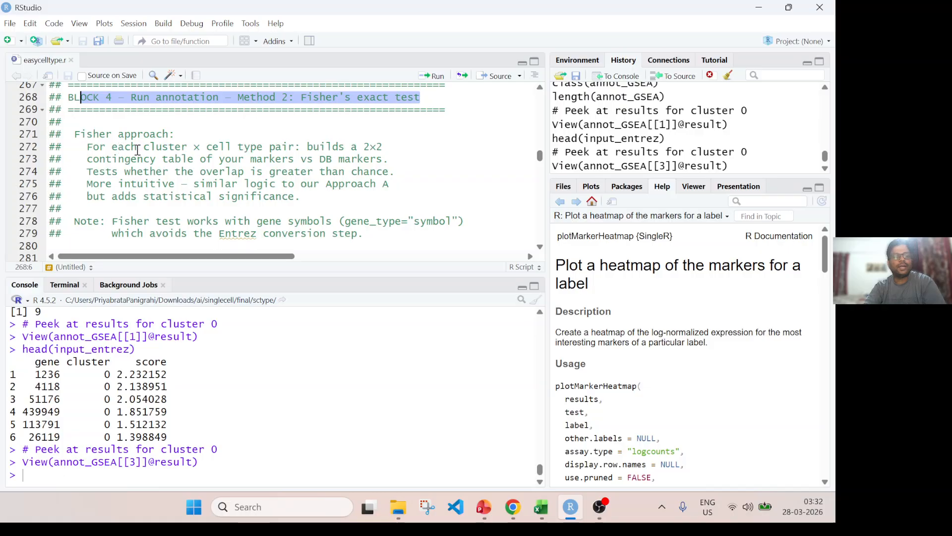
left_click_drag(144, 148, 232, 149)
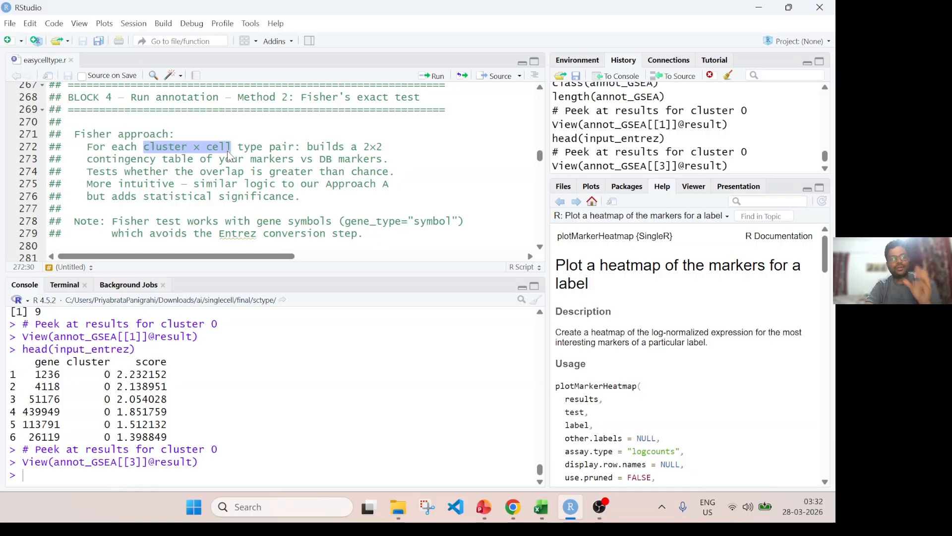
left_click_drag(307, 147, 394, 151)
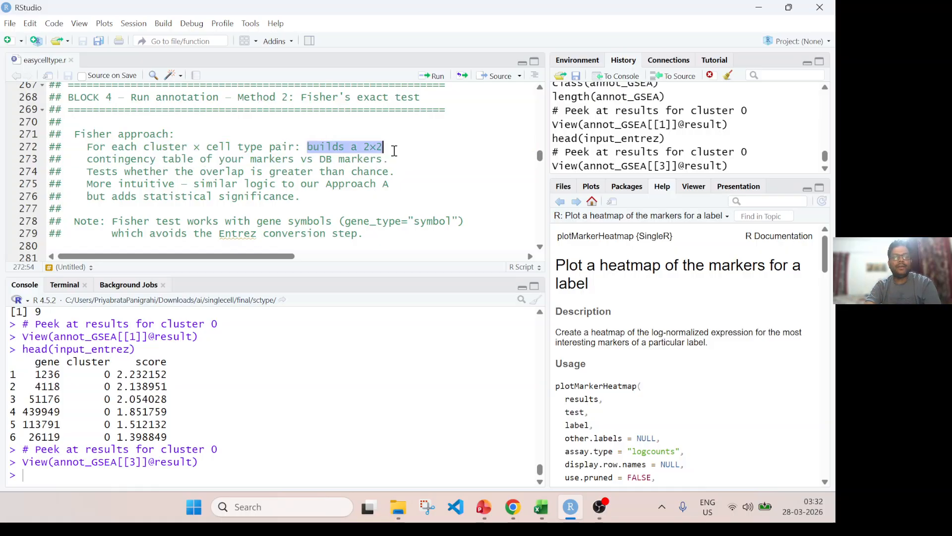
left_click_drag(200, 160, 346, 160)
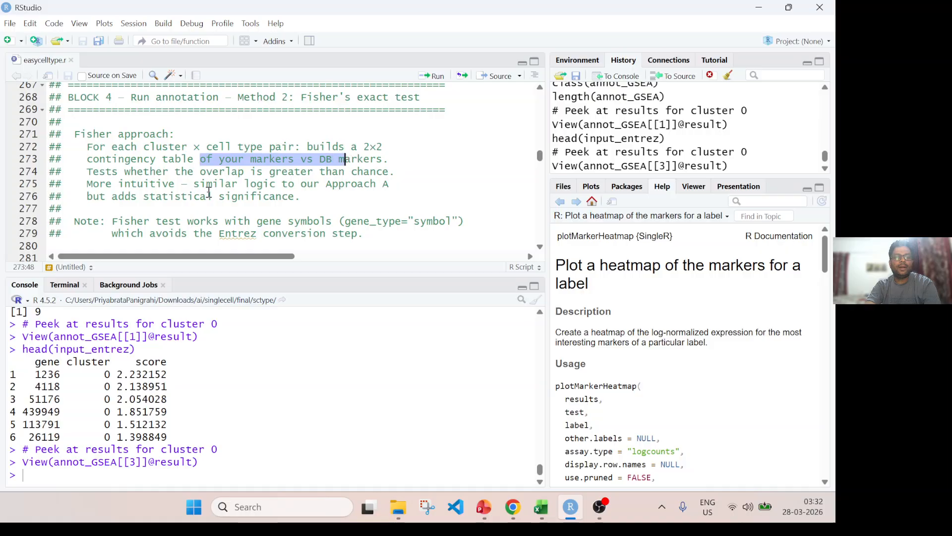
left_click(111, 174)
left_click_drag(227, 174, 371, 174)
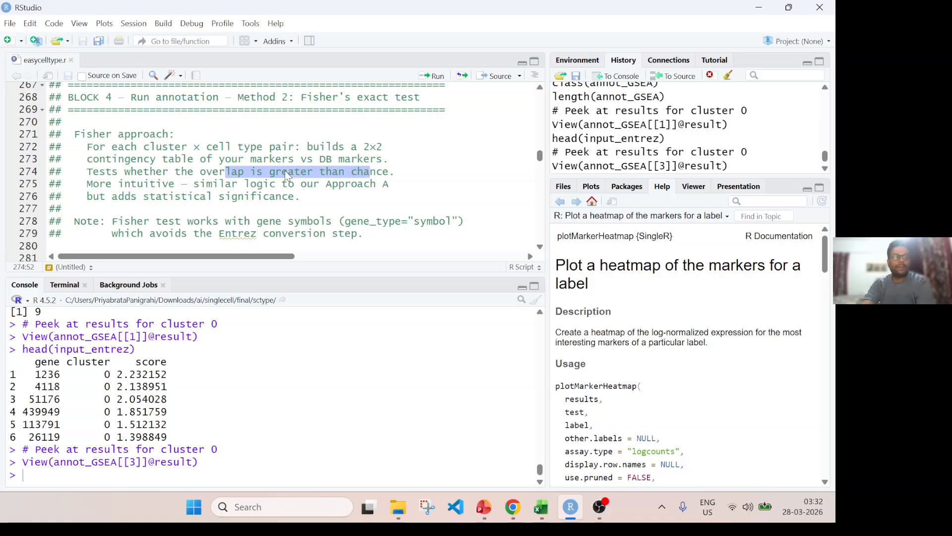
left_click(223, 204)
scroll(222, 203, "down", 2)
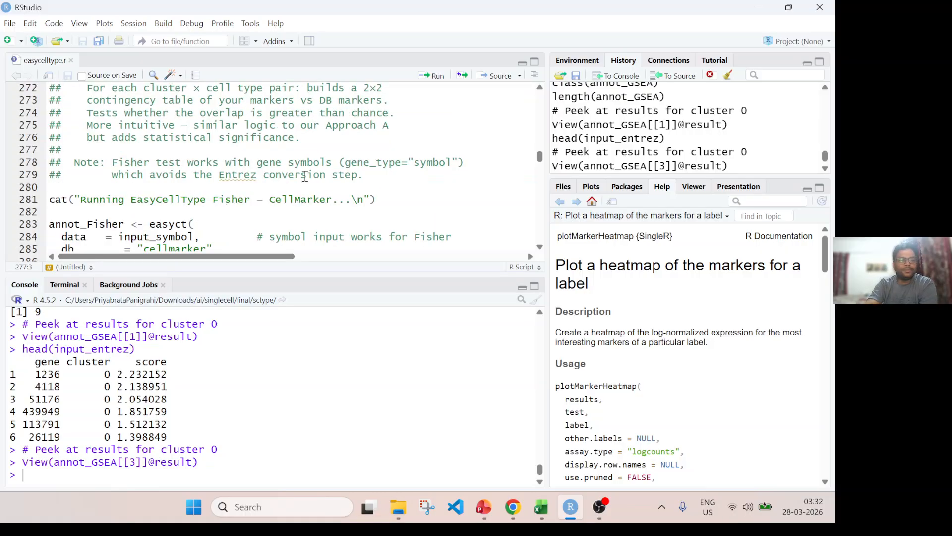
scroll(221, 172, "down", 4)
scroll(218, 173, "up", 2)
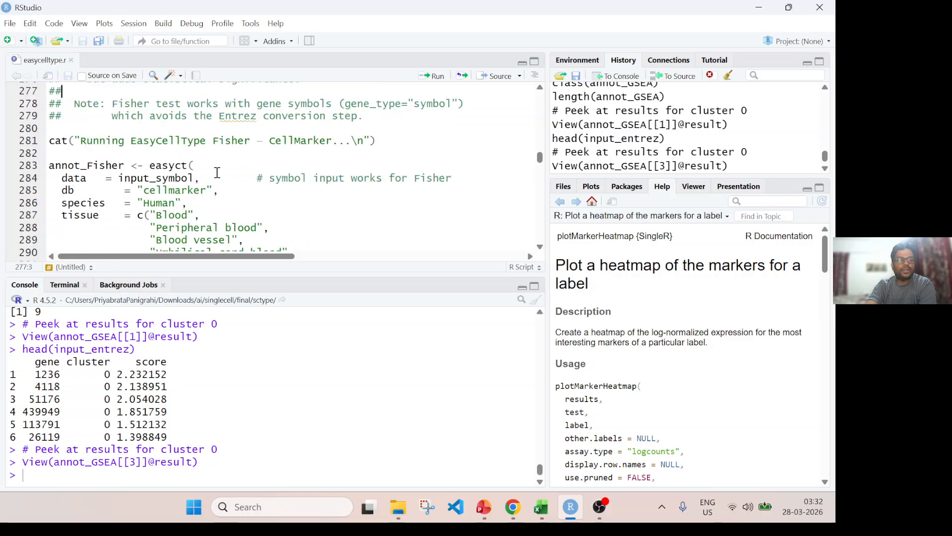
Run the Fisher – CellMarker message line and the annot_Fisher easyct call using input_symbol, cellmarker, Human, p_cut 0.3 and the fisher test.
left_click(132, 140)
key("ctrl+Return")
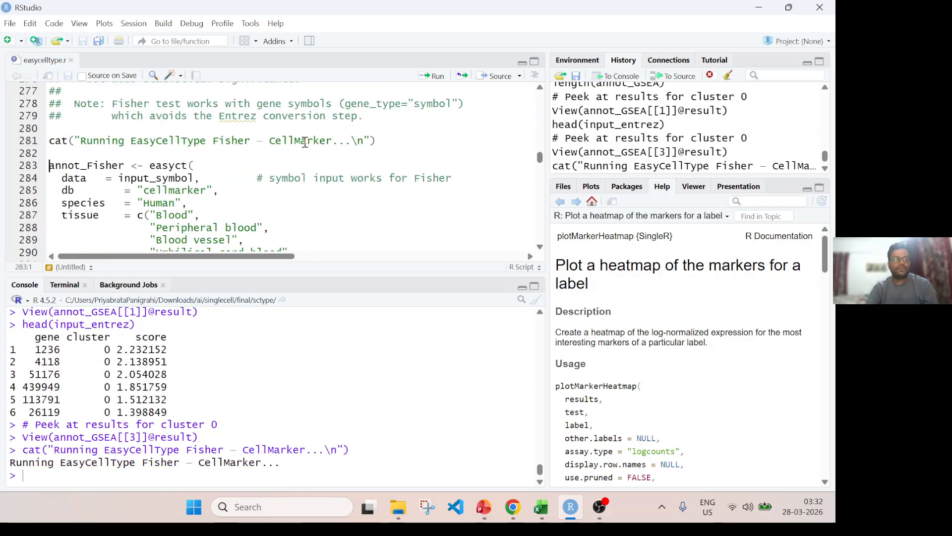
scroll(162, 195, "down", 2)
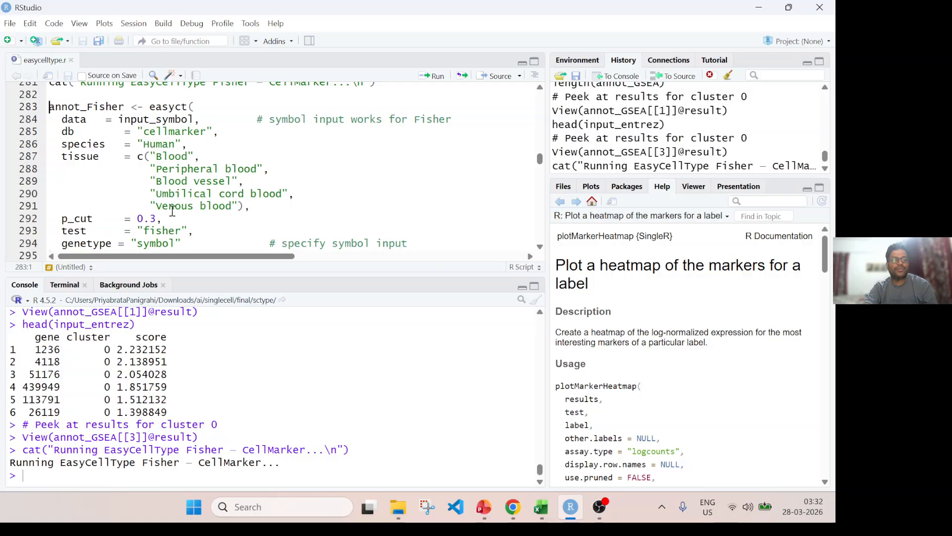
double_click(152, 232)
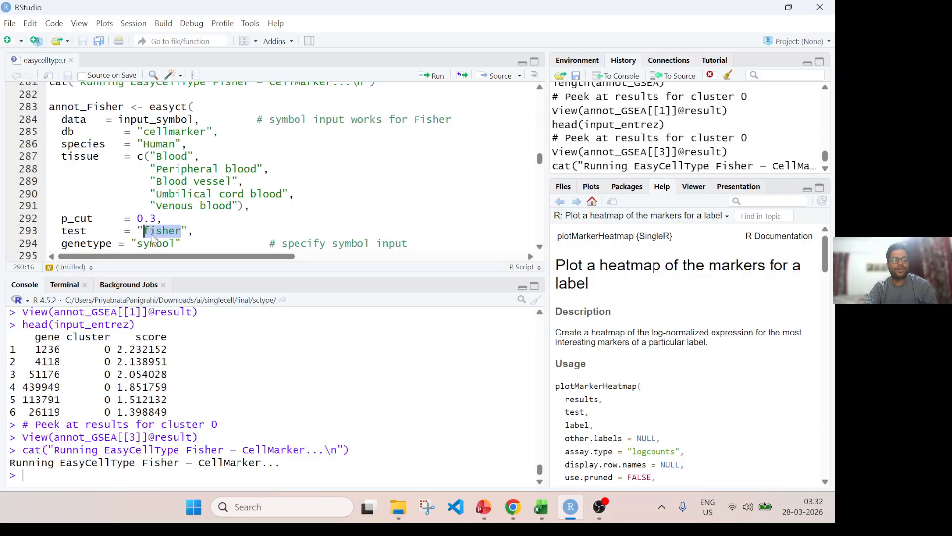
left_click(55, 108)
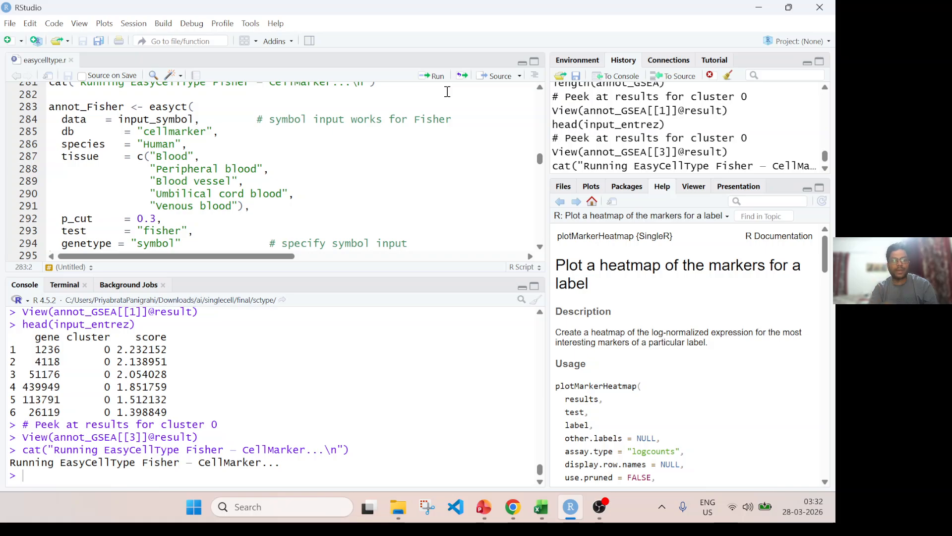
key("ctrl+Return")
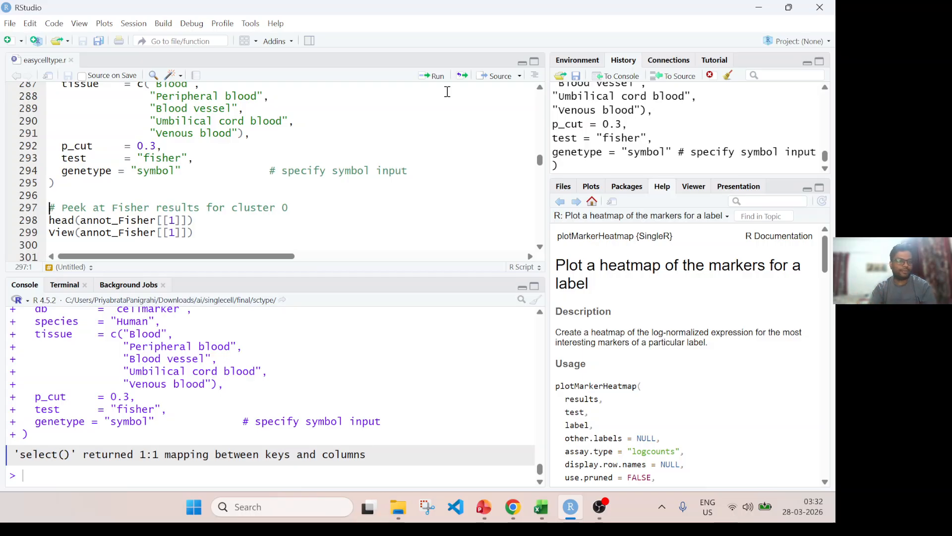
Run the script lines that print the head of annot_Fisher[[1]] and open it as a results table.
key("ctrl+Return")
key("ctrl+Return")
key("ctrl+Return")
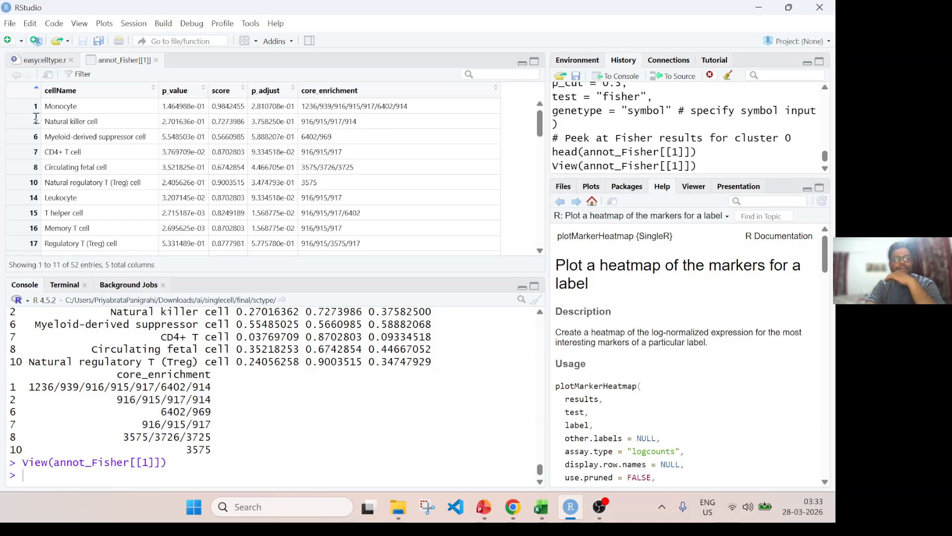
Look at the Monocyte row of the cluster 0 Fisher results and its core_enrichment Entrez IDs.
left_click_drag(50, 106, 82, 107)
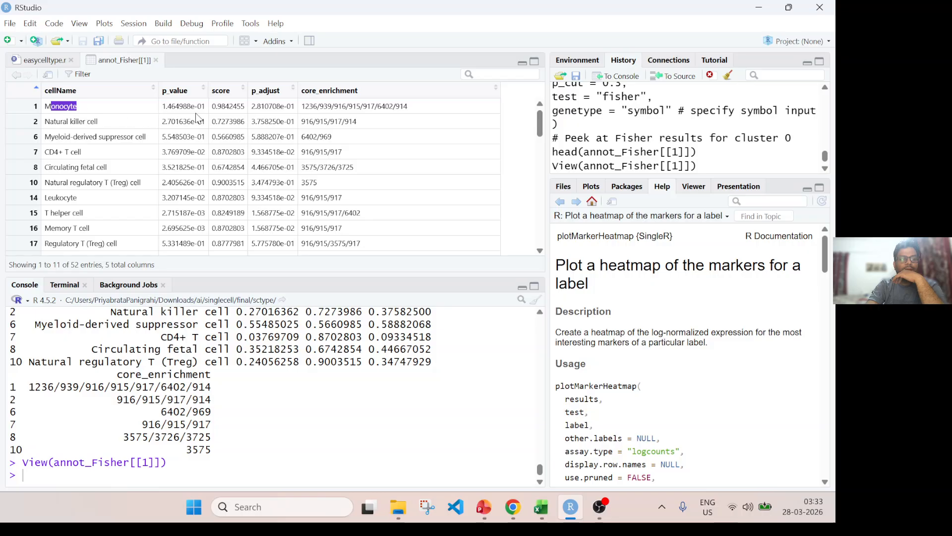
left_click_drag(251, 107, 392, 106)
scroll(164, 193, "down", 10)
scroll(163, 193, "up", 10)
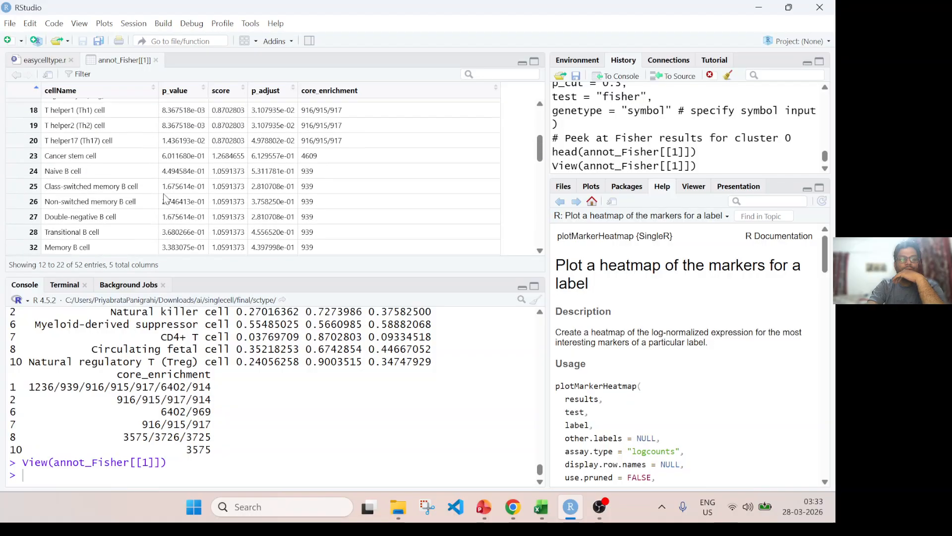
Return to the easycelltype.r script and read the Block 5 heading about running against all 3 databases for comparison.
left_click(50, 60)
scroll(177, 169, "down", 5)
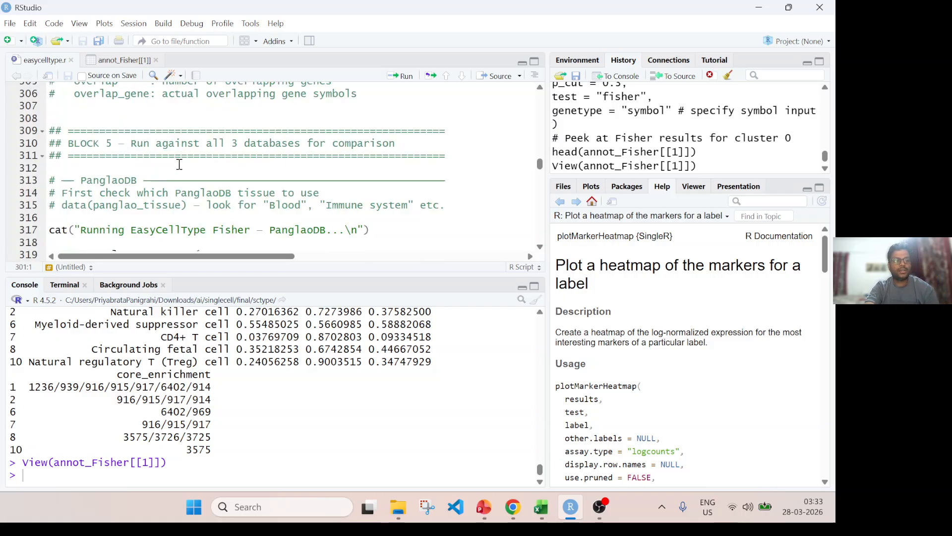
scroll(180, 165, "down", 2)
scroll(179, 164, "up", 2)
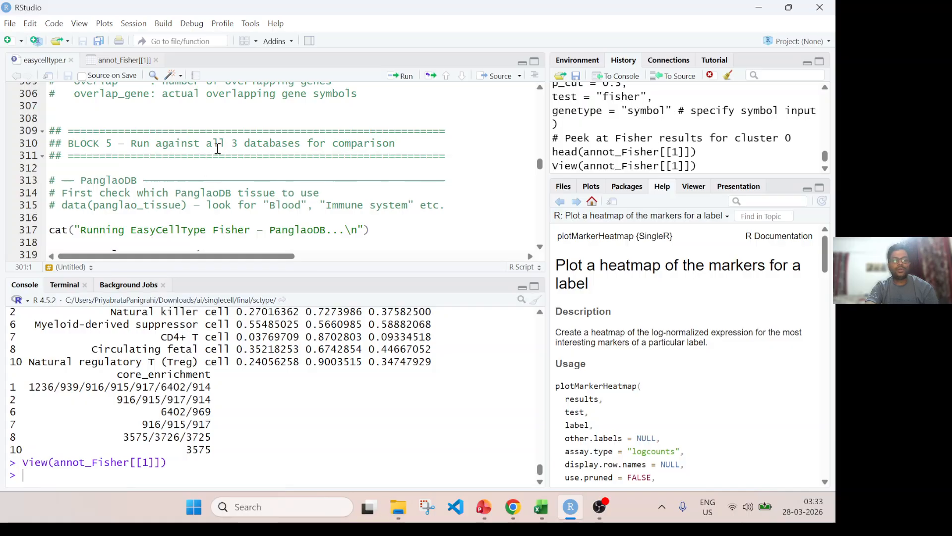
left_click_drag(147, 142, 397, 140)
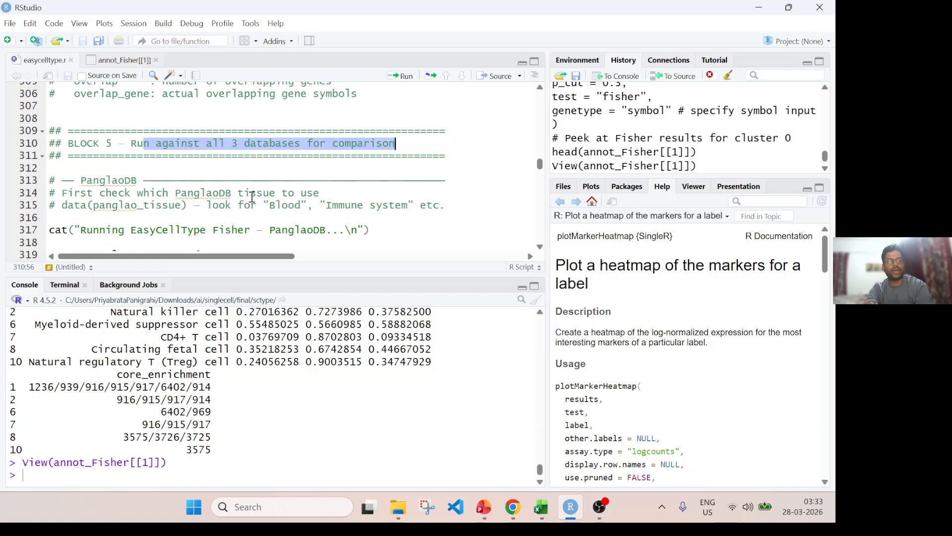
scroll(253, 195, "down", 2)
scroll(253, 194, "up", 10)
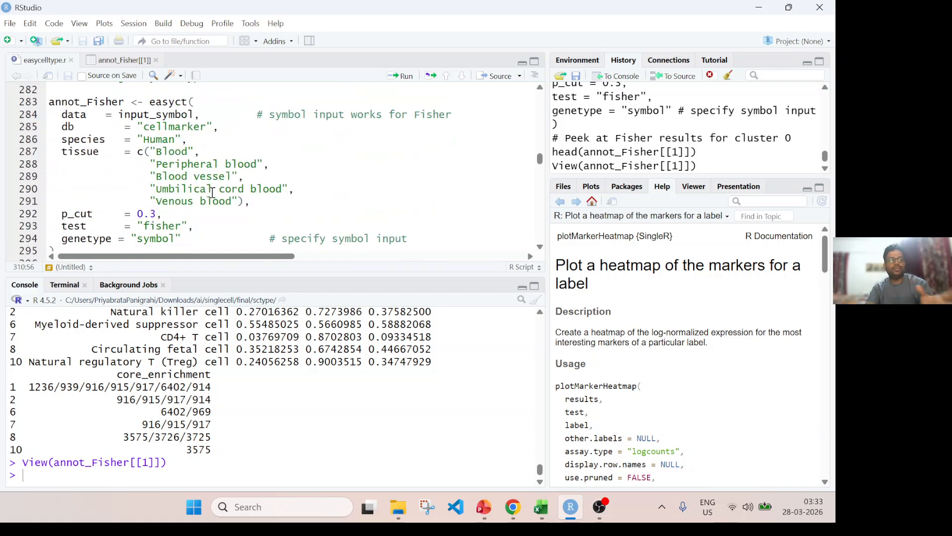
Skim the annot_Fisher[[1]] results table down to its last cell types.
left_click(113, 59)
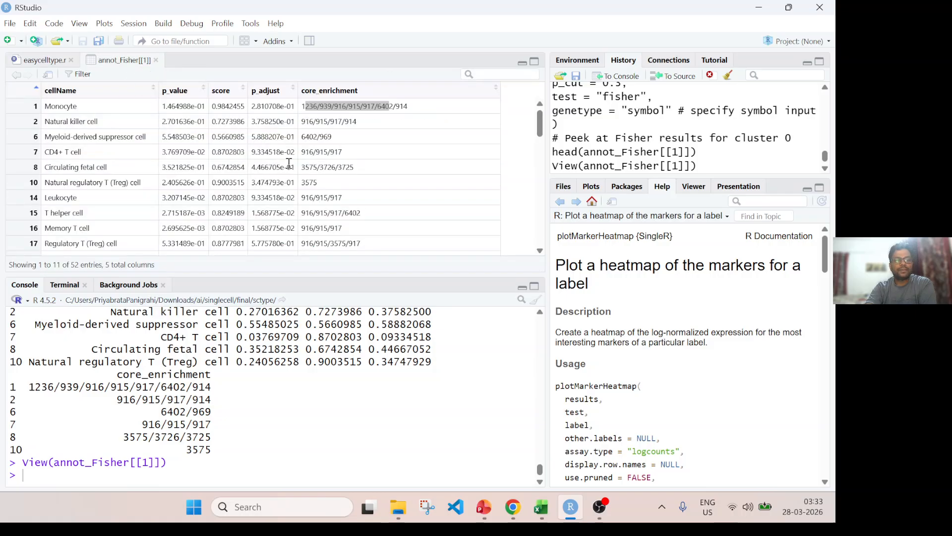
scroll(289, 162, "down", 10)
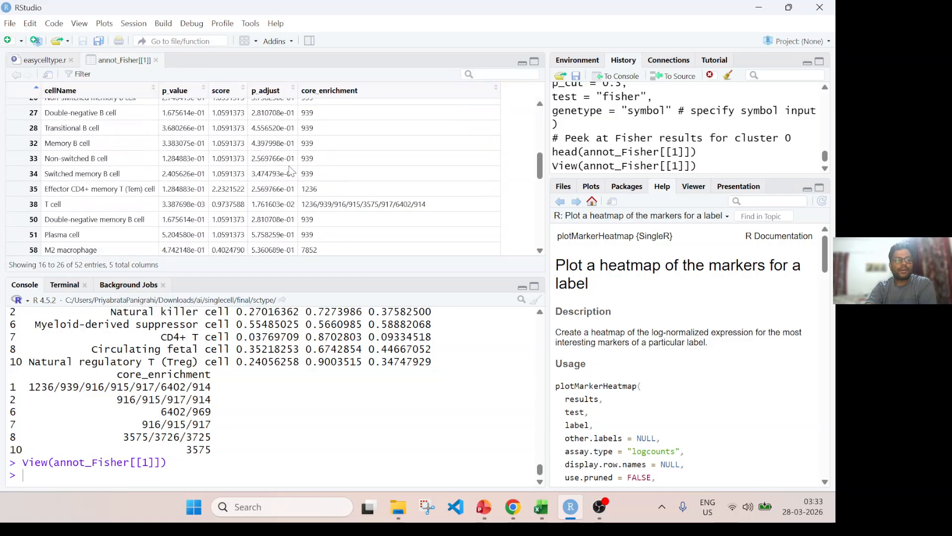
Review the script's Block 4 notes and the earlier GSEA easyct call, including its tissues, p_cut and annot_GSEA output lines.
left_click(36, 60)
scroll(173, 164, "up", 5)
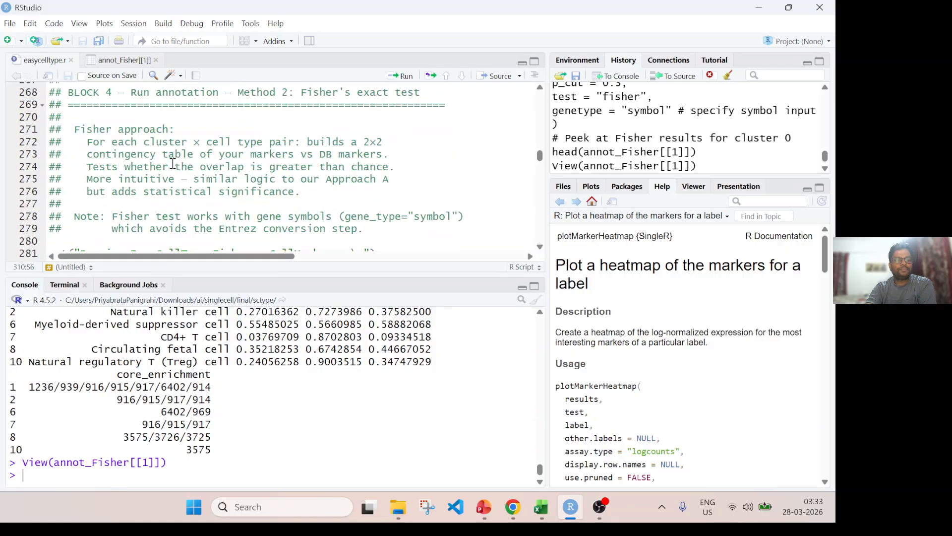
scroll(173, 164, "up", 3)
scroll(196, 181, "down", 2)
scroll(259, 184, "down", 3)
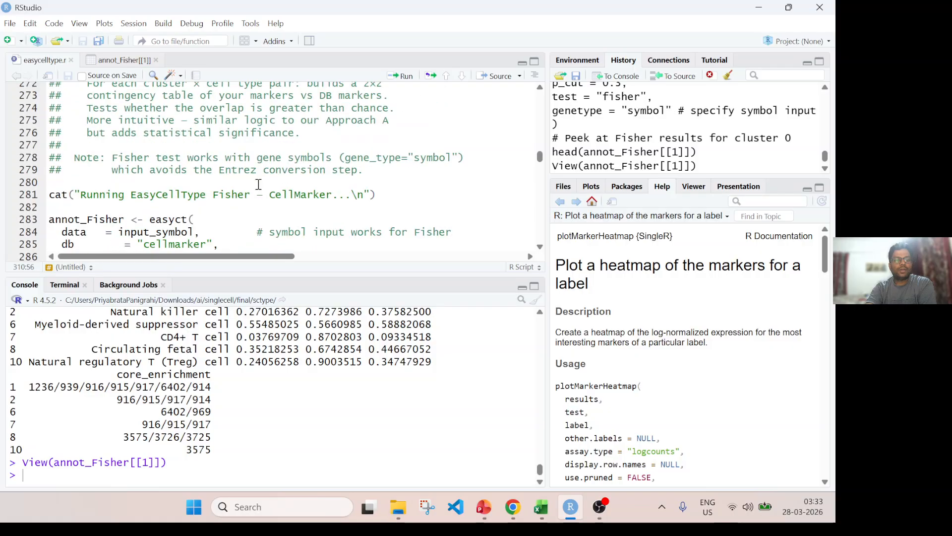
scroll(245, 154, "up", 3)
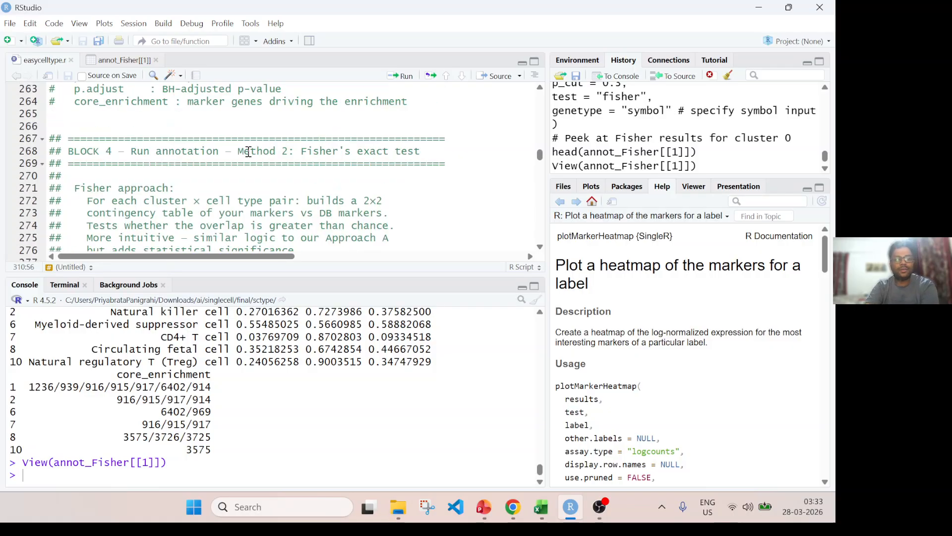
scroll(240, 154, "up", 3)
scroll(233, 152, "up", 3)
scroll(214, 149, "up", 2)
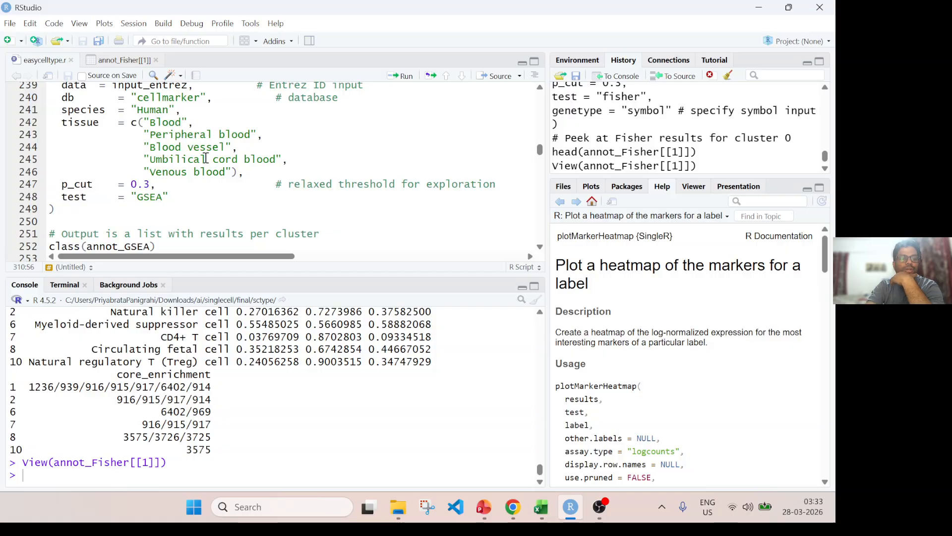
scroll(206, 153, "down", 2)
scroll(209, 161, "down", 2)
scroll(199, 169, "up", 5)
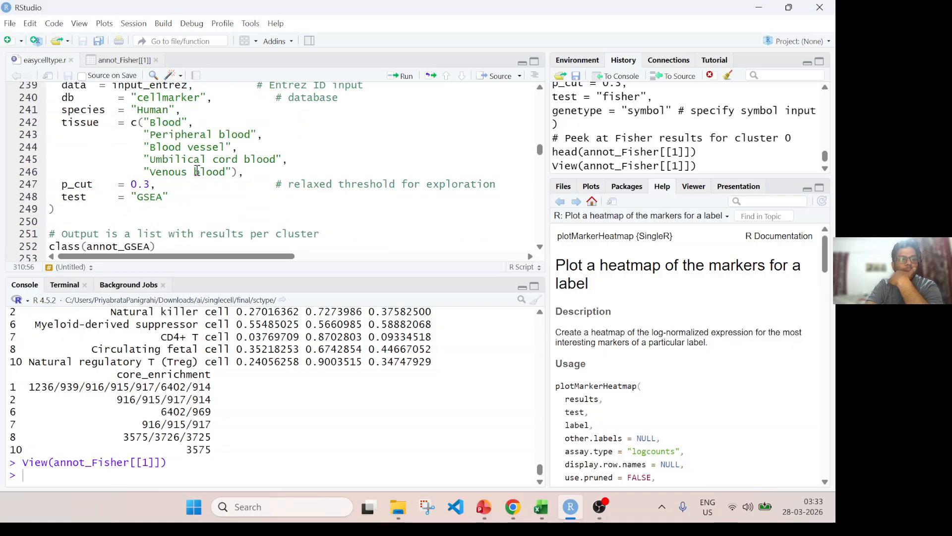
scroll(147, 127, "down", 3)
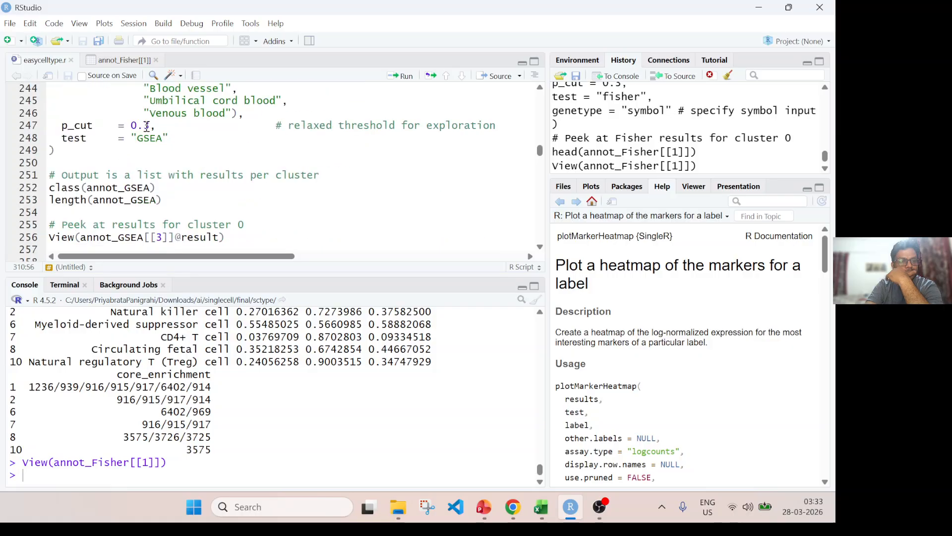
scroll(147, 127, "down", 2)
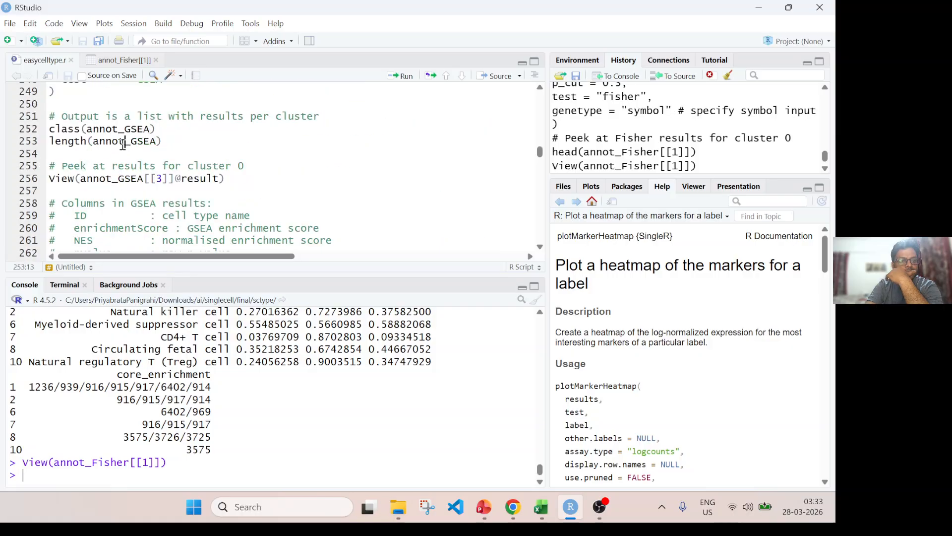
double_click(123, 143)
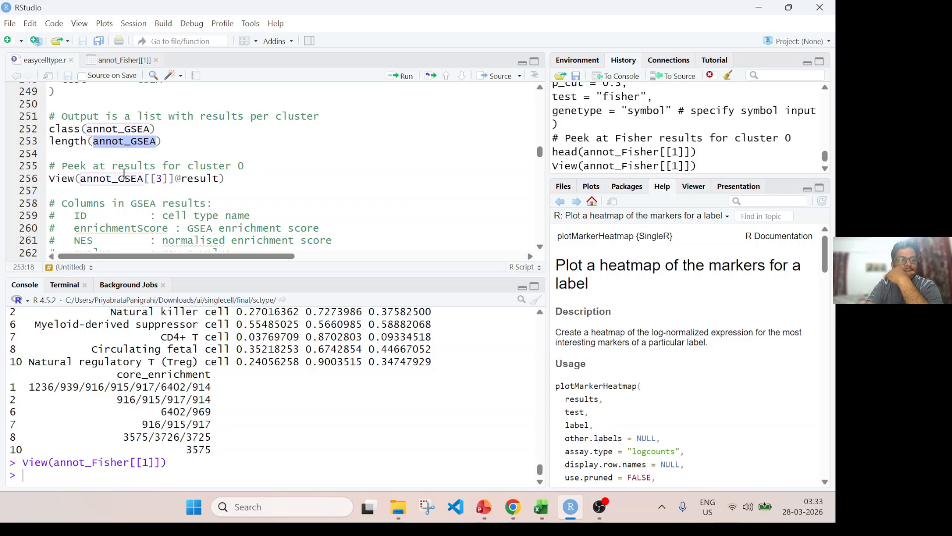
Compare the Monocyte row's score and adjusted p-value with the other cell types in the annot_Fisher[[1]] table.
left_click(117, 61)
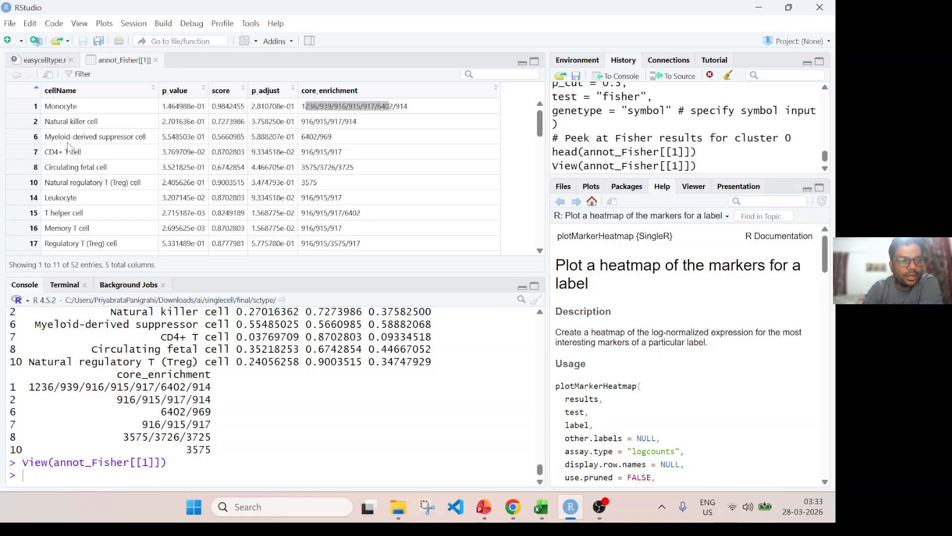
left_click(62, 111)
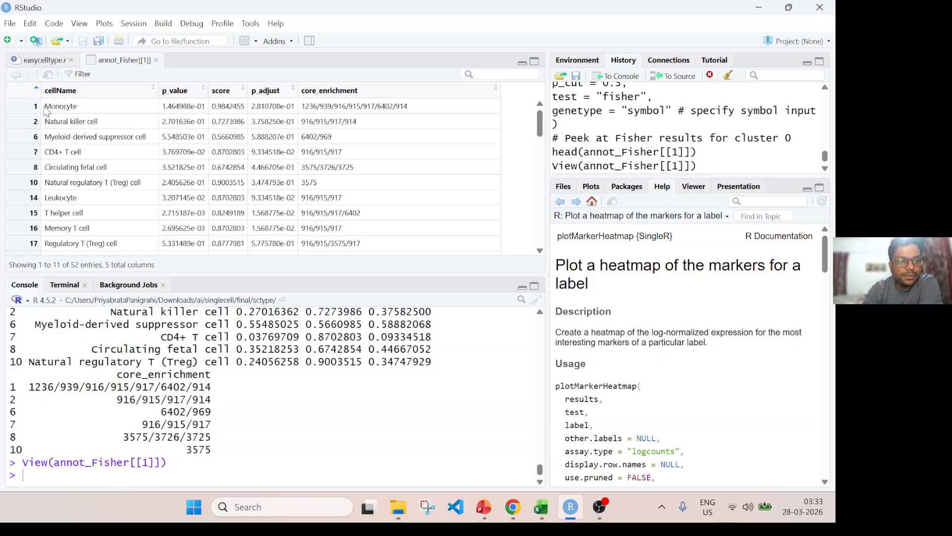
left_click_drag(45, 106, 77, 111)
scroll(38, 213, "down", 3)
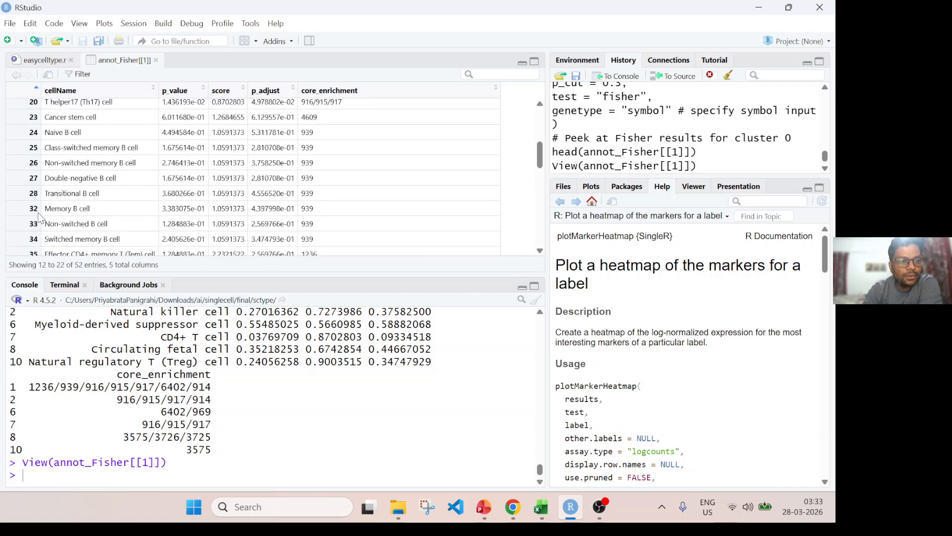
scroll(38, 219, "down", 10)
scroll(169, 188, "up", 13)
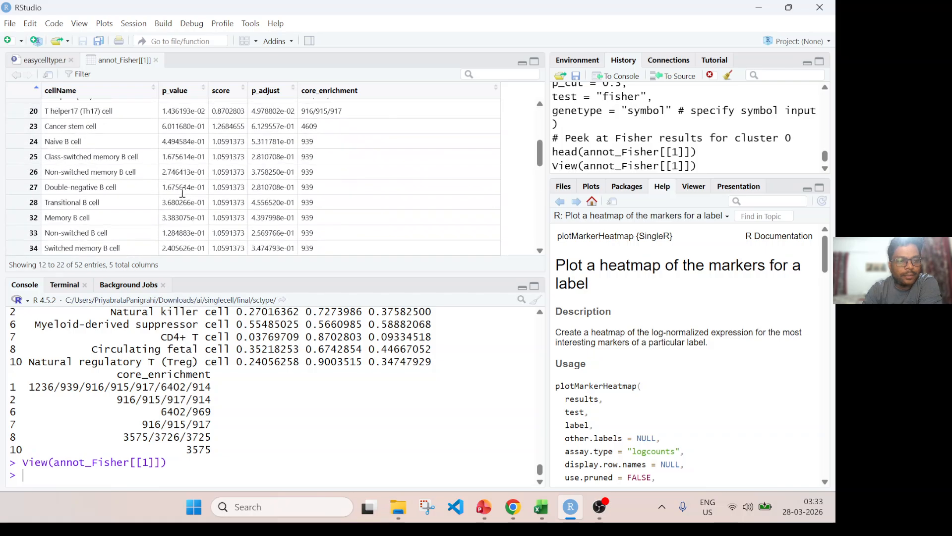
left_click_drag(211, 106, 328, 104)
left_click(217, 121)
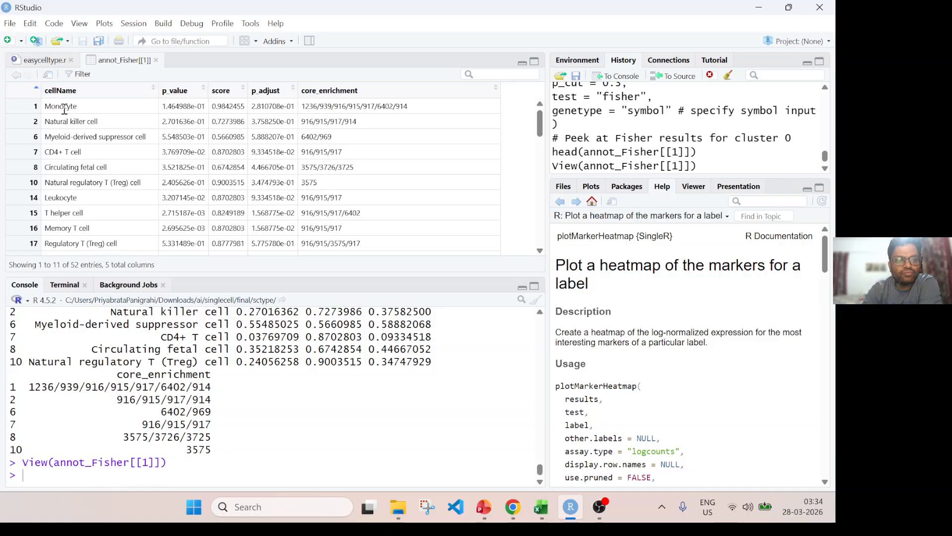
Return to the easycelltype.r script, copy the annot_Fisher name, and print annot_Fisher[[1]] in the console.
scroll(47, 109, "down", 5)
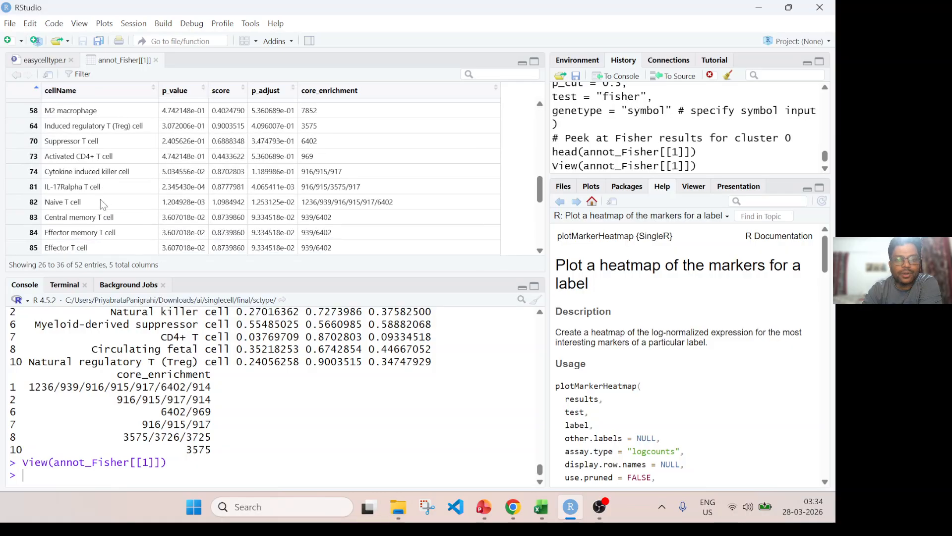
left_click(39, 59)
scroll(130, 186, "down", 9)
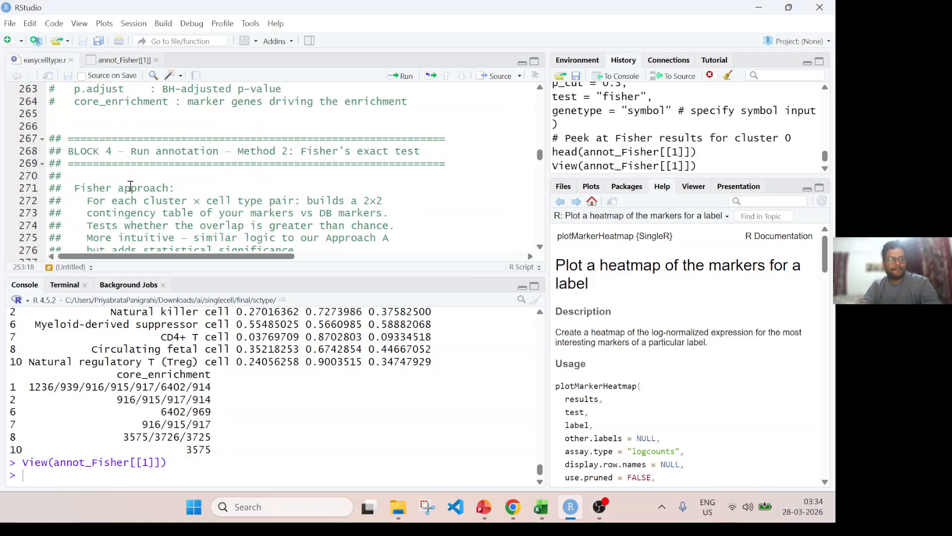
double_click(90, 161)
key("ctrl+c")
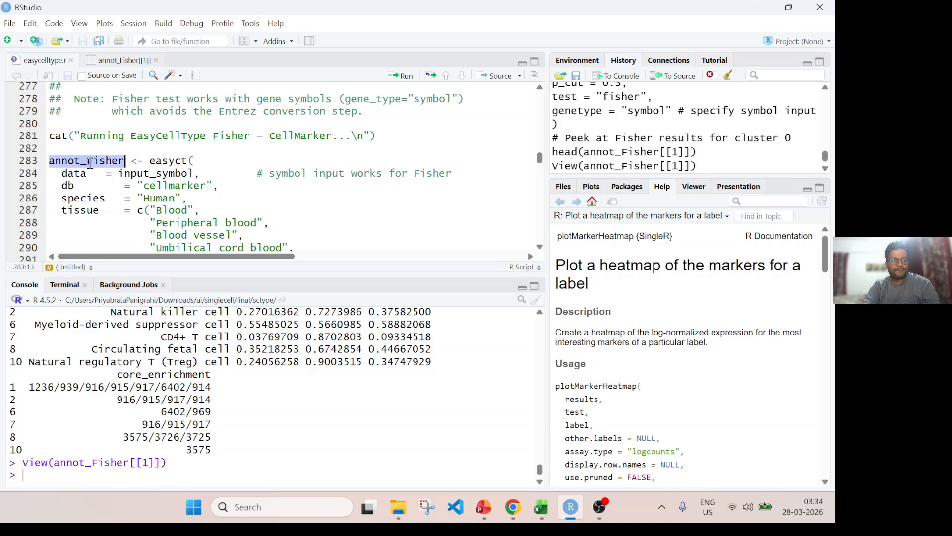
scroll(130, 184, "down", 5)
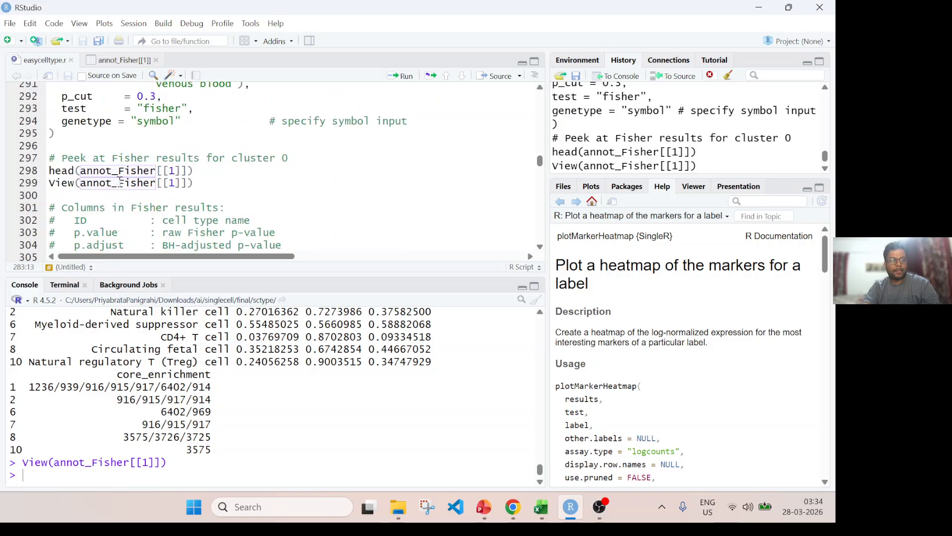
key("ctrl+v")
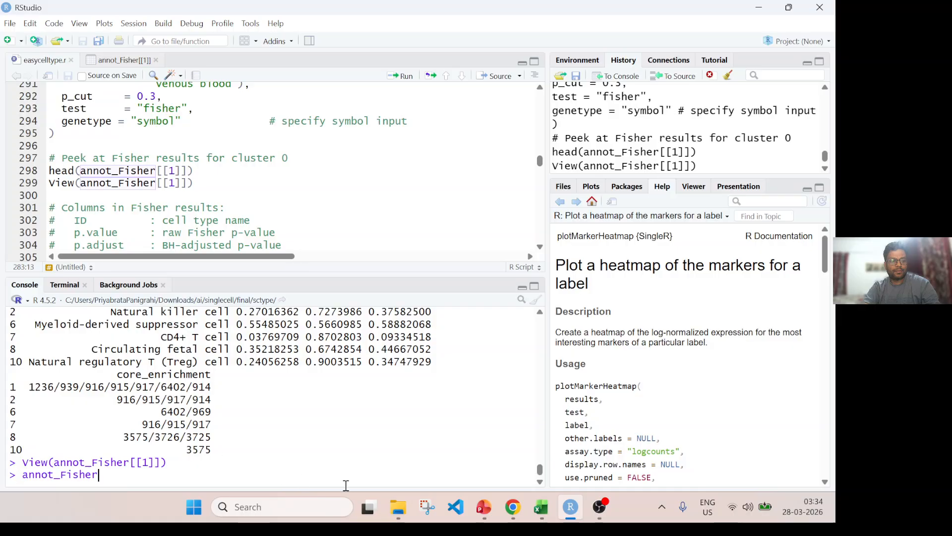
type("[[1]]")
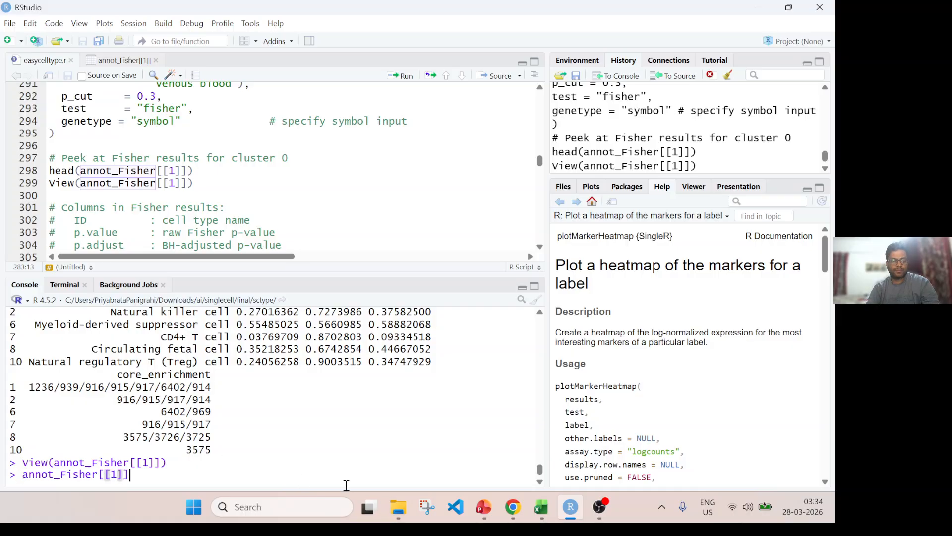
key("Return")
List the cell type names of the first Fisher result with annot_Fisher[[1]]$cellName in the console.
key("Up")
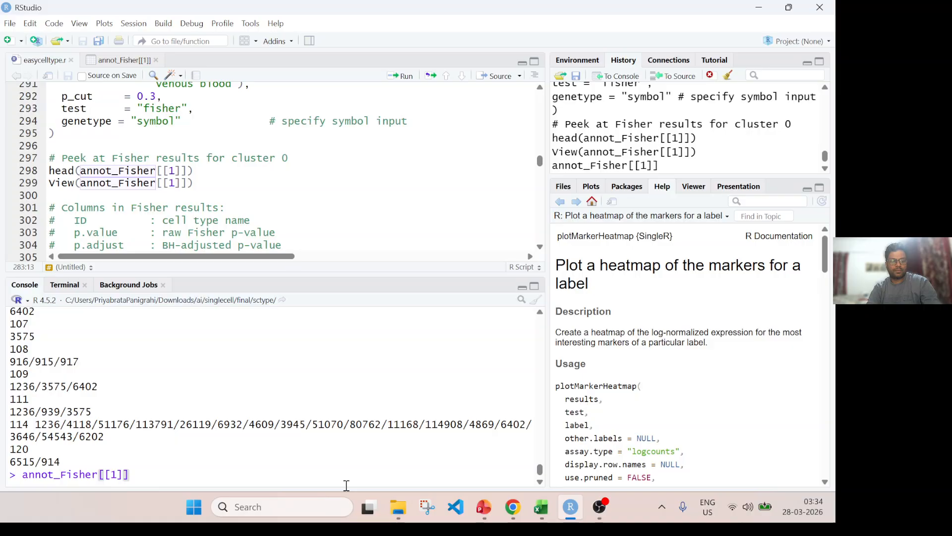
type("$")
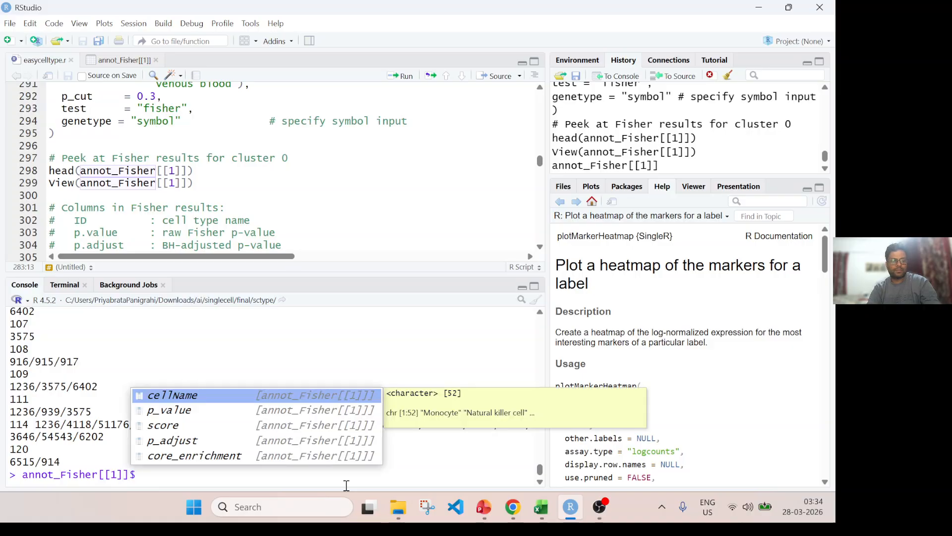
key("Return")
key("Return")
Check how many cluster results the Fisher annotation holds with length(annot_Fisher).
key("Up")
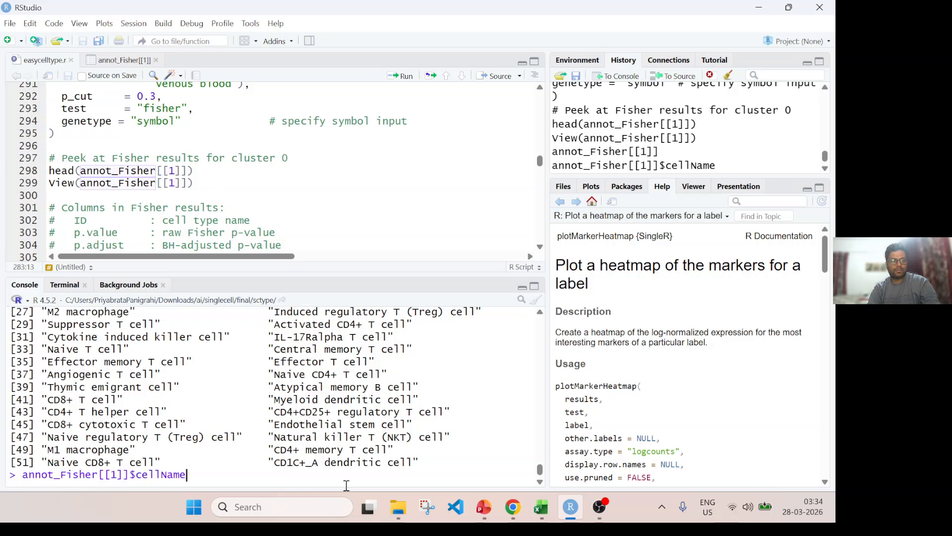
key("BackSpace")
key("BackSpace")
key("BackSpace")
key("BackSpace")
key("BackSpace")
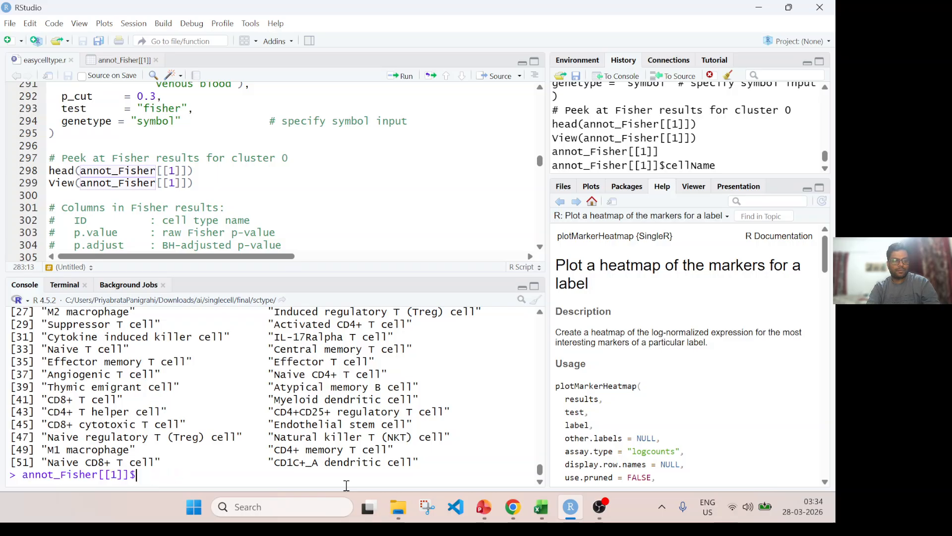
type("length(")
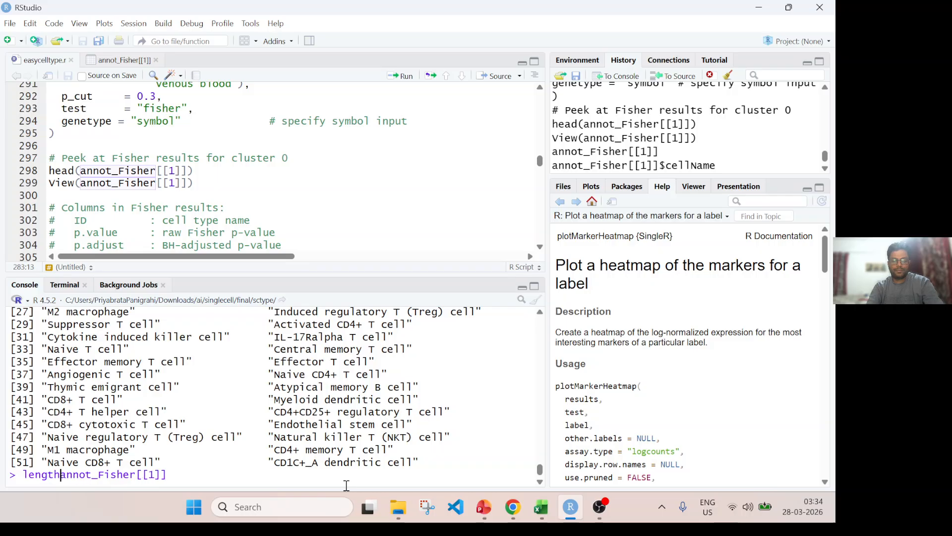
key("End")
type(")")
key("BackSpace")
key("BackSpace")
key("BackSpace")
key("BackSpace")
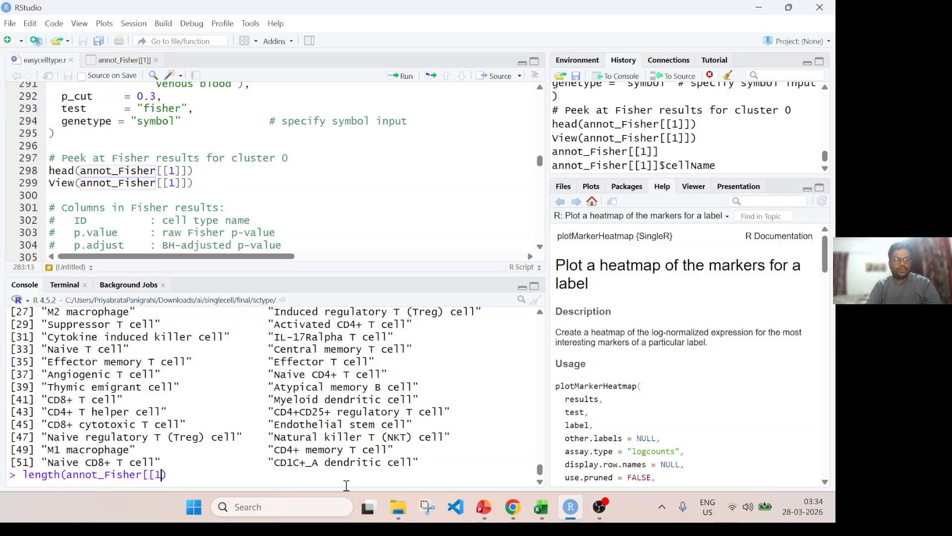
key("Return")
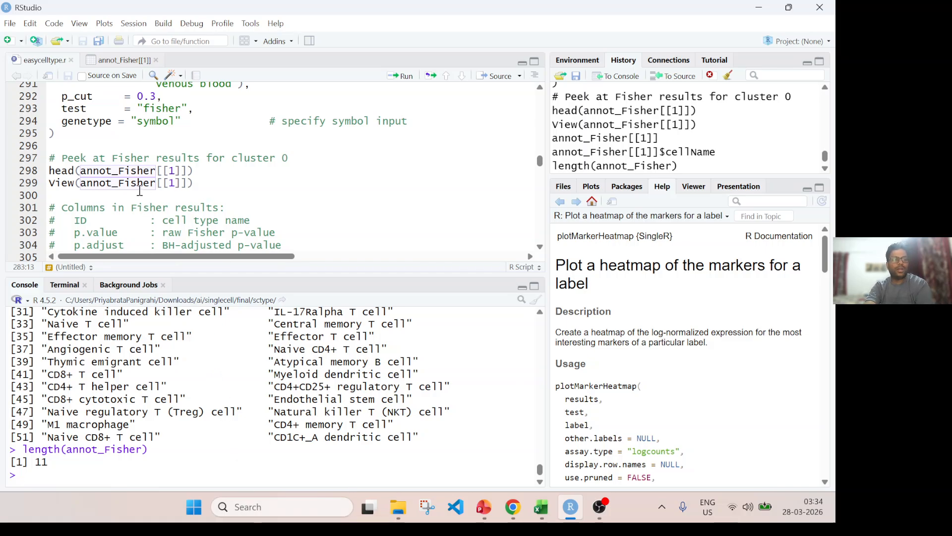
Rerun the script's head and View lines for annot_Fisher[[1]] and examine the Monocyte row's core_enrichment genes.
left_click(69, 171)
key("ctrl+Return")
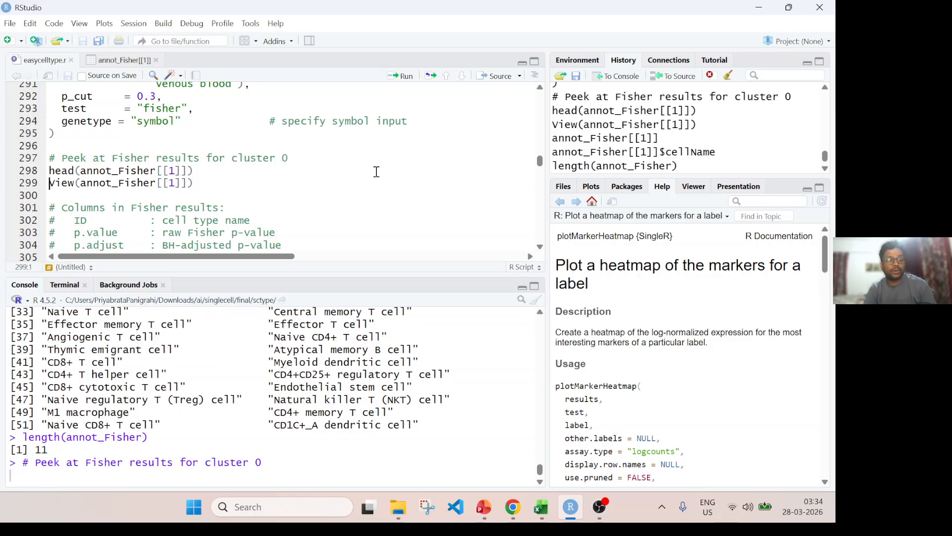
key("ctrl+Return")
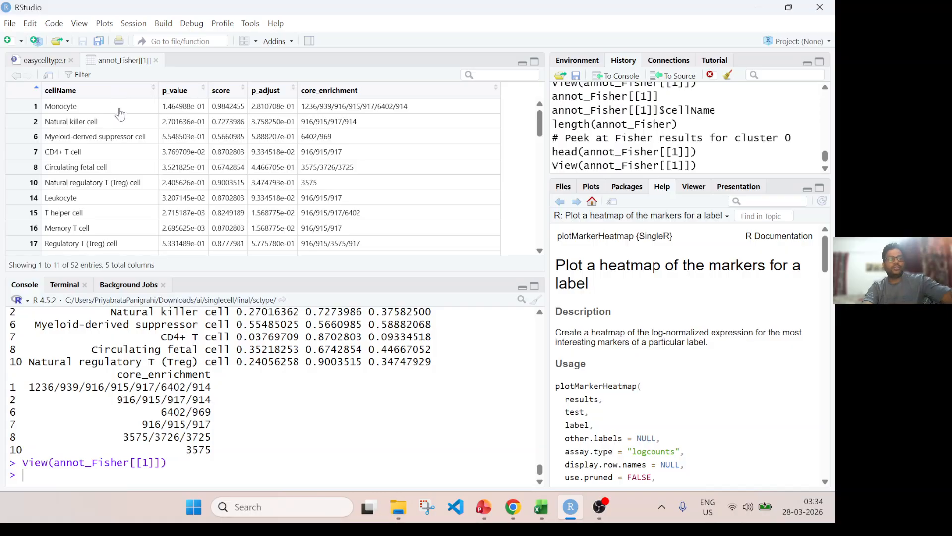
left_click_drag(55, 107, 127, 107)
left_click(50, 107)
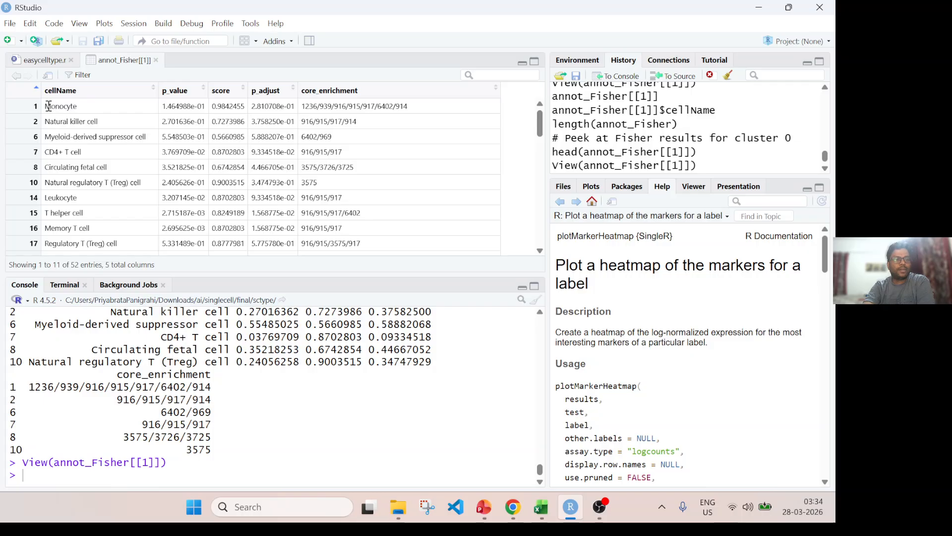
left_click_drag(46, 107, 96, 108)
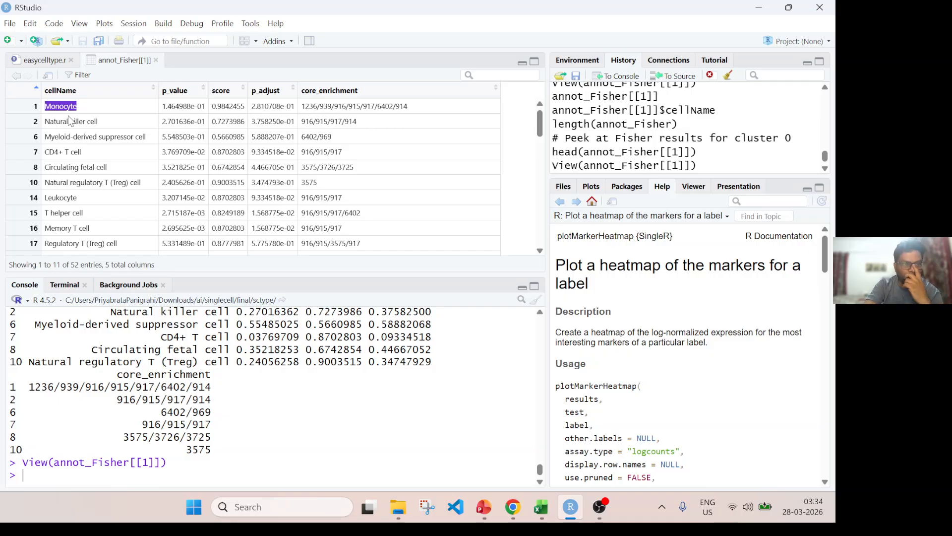
left_click_drag(317, 107, 383, 107)
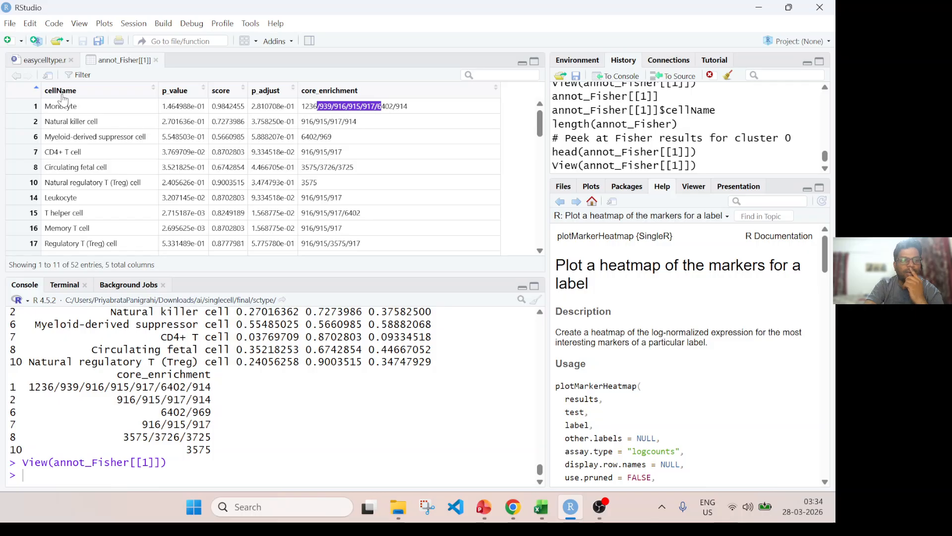
Change the script's View line index to 2 and run it to open the annot_Fisher[[2]] table.
left_click(37, 60)
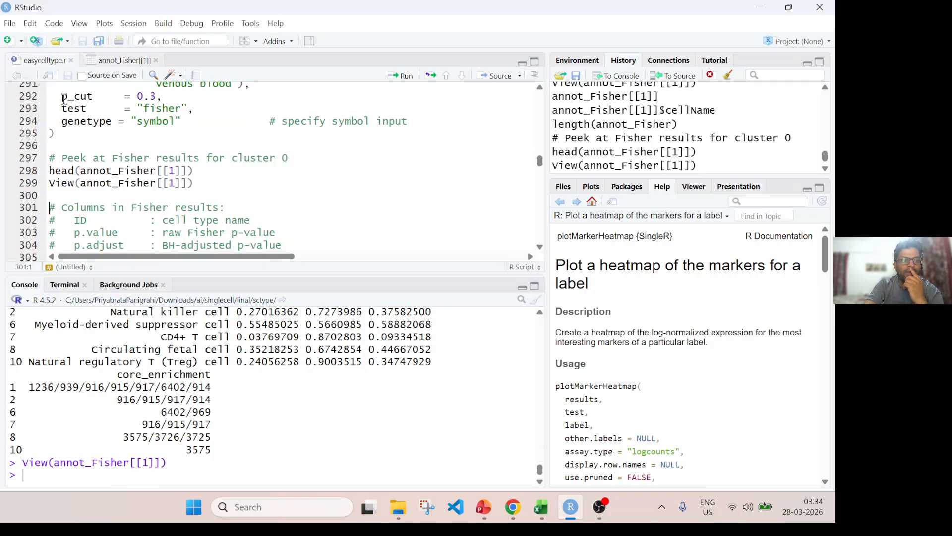
left_click(176, 184)
key("BackSpace")
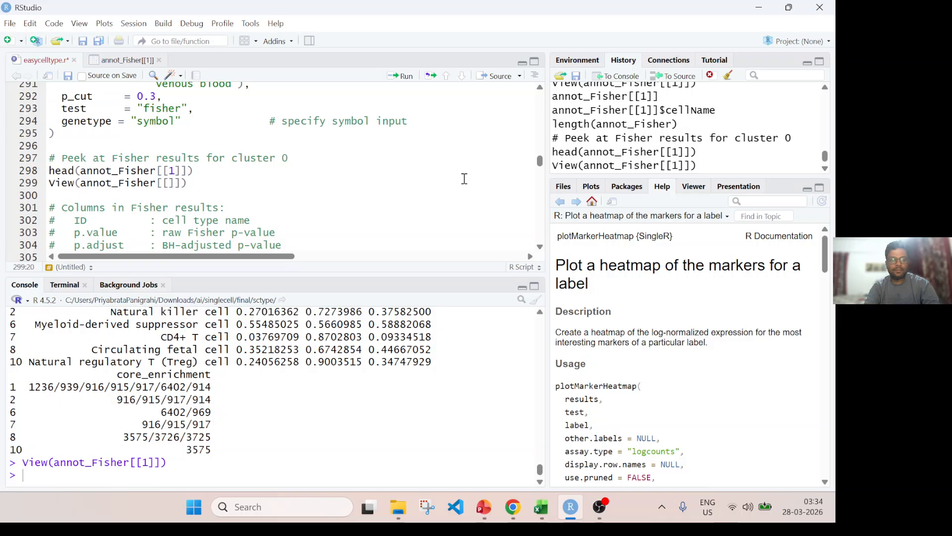
type("2")
key("ctrl+Return")
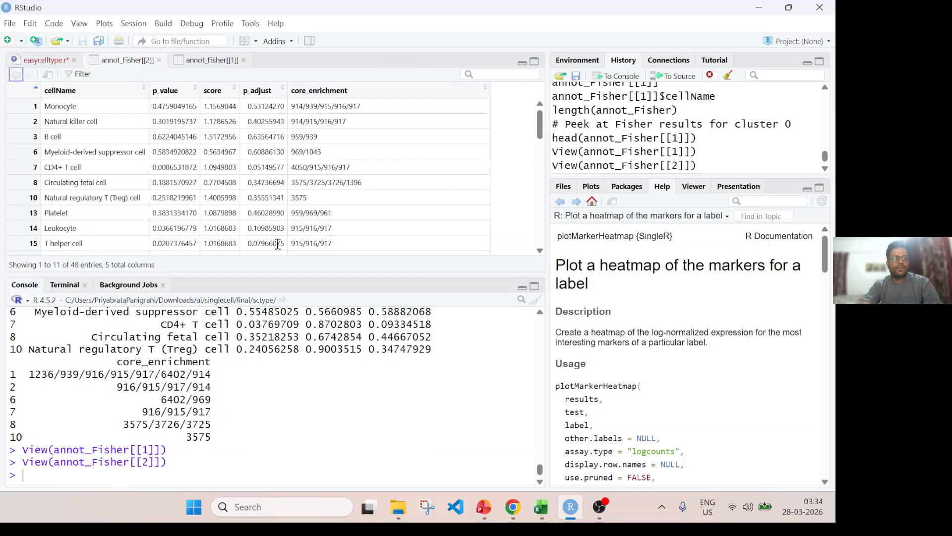
Change the script's View line index to 3 and run it to open the annot_Fisher[[3]] table.
left_click(53, 61)
double_click(176, 183)
type("3")
key("ctrl+Return")
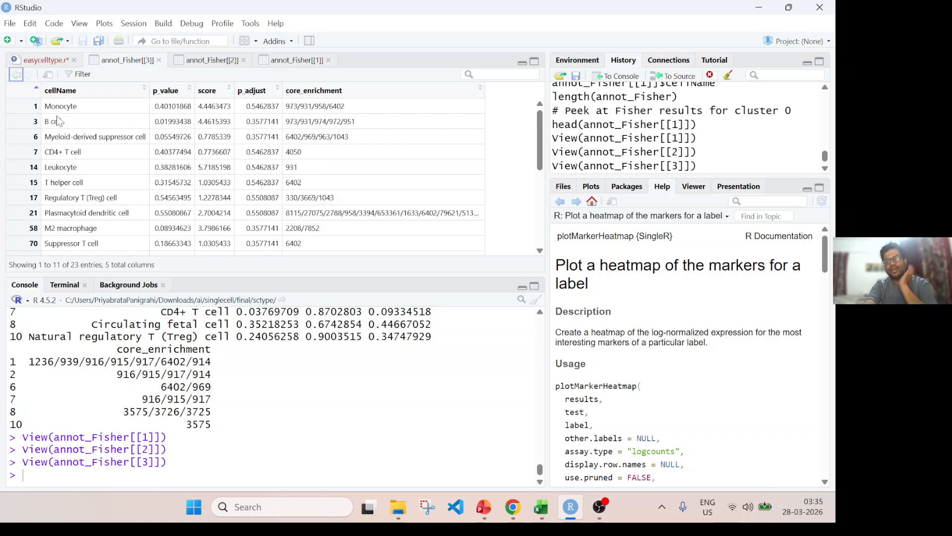
Close the annot_Fisher[[3]] table and save the easycelltype.r script.
left_click(158, 60)
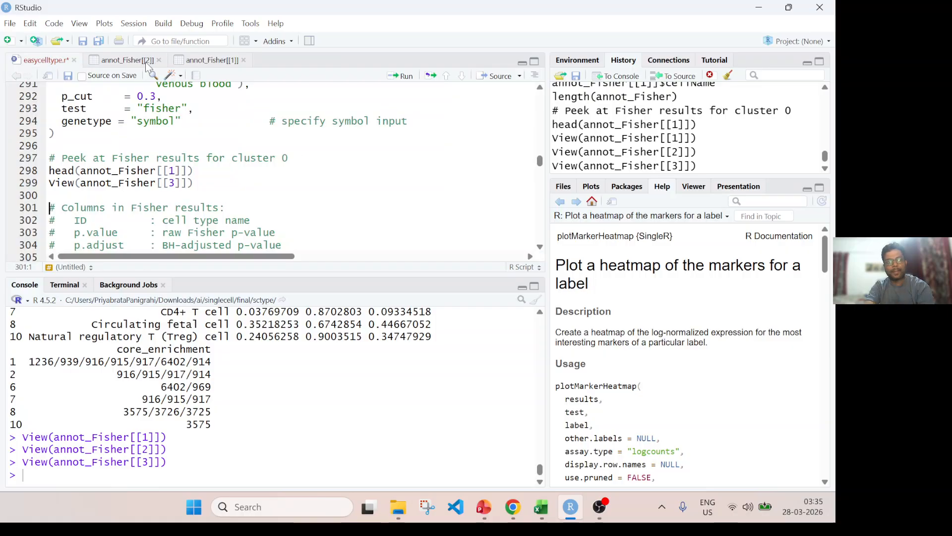
left_click(106, 149)
key("ctrl+s")
Review the Block 5 heading and its PanglaoDB easyct call, including the database, tissue and test arguments.
scroll(174, 178, "down", 3)
scroll(173, 179, "down", 3)
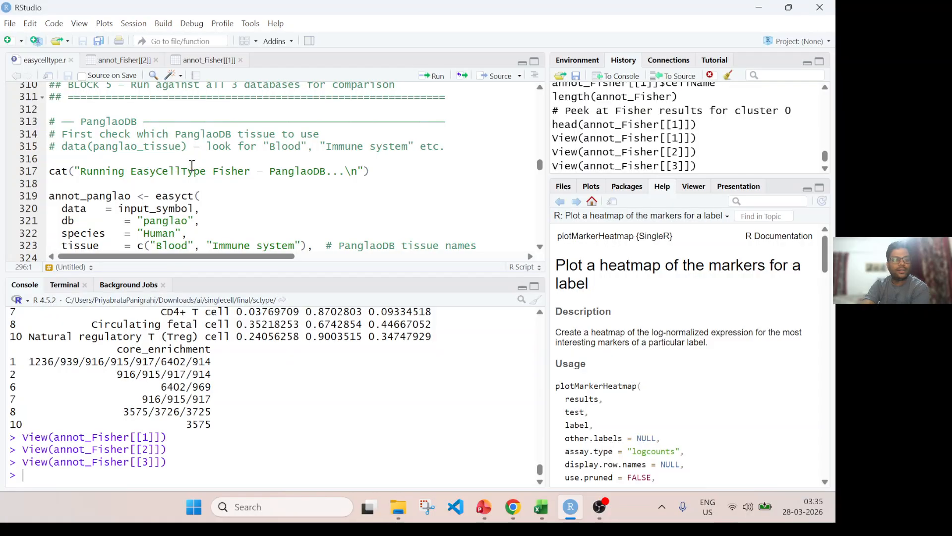
scroll(202, 160, "up", 2)
left_click_drag(128, 143, 440, 156)
scroll(223, 183, "down", 2)
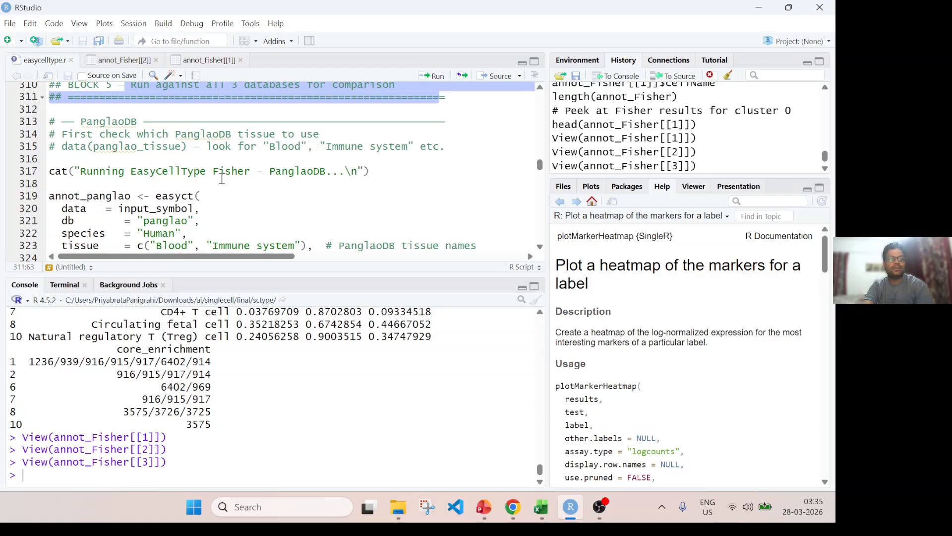
left_click(164, 171)
scroll(164, 172, "down", 2)
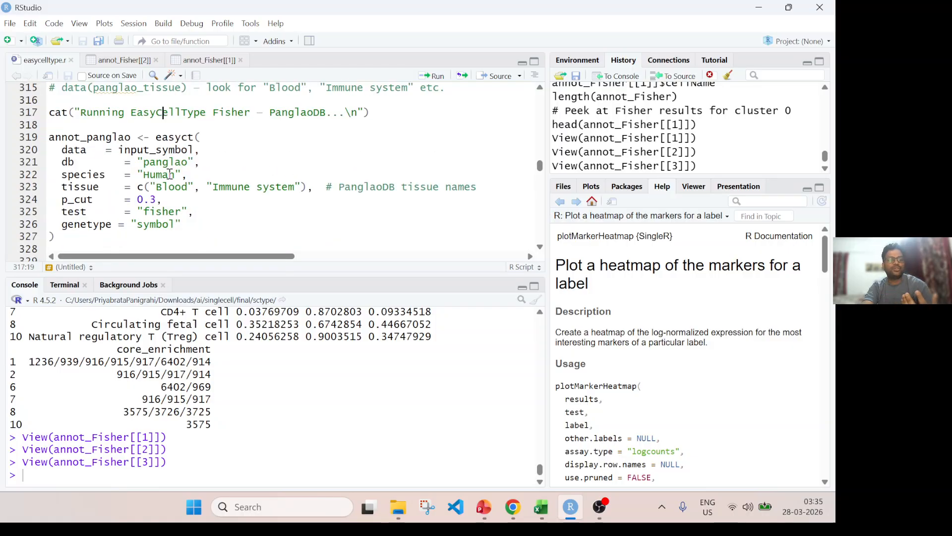
double_click(156, 213)
left_click(86, 233)
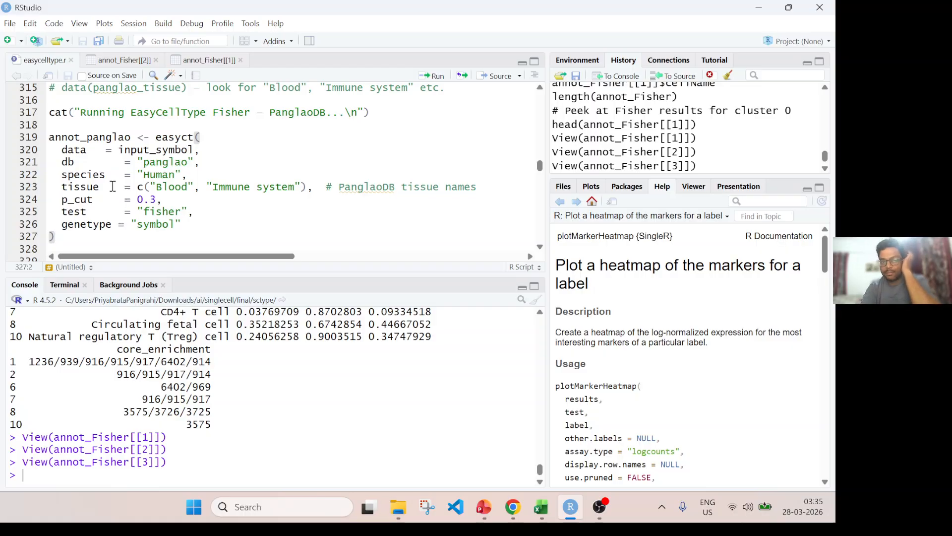
Run the annot_panglao easyct call on input_symbol with db "panglao", tissues "Blood" and "Immune system", p_cut 0.3 and the Fisher test.
double_click(109, 138)
left_click(155, 162)
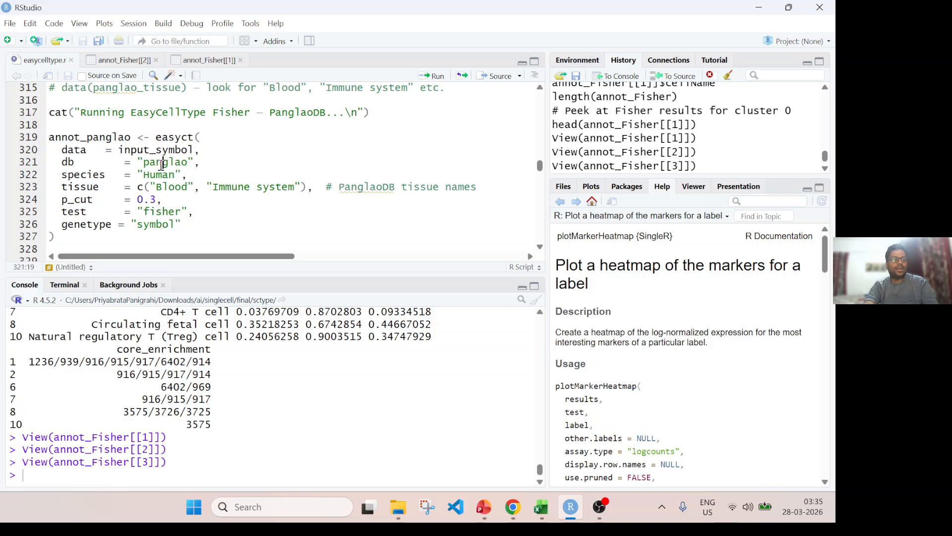
double_click(162, 163)
left_click(81, 234)
double_click(85, 138)
left_click(78, 233)
key("ctrl+Return")
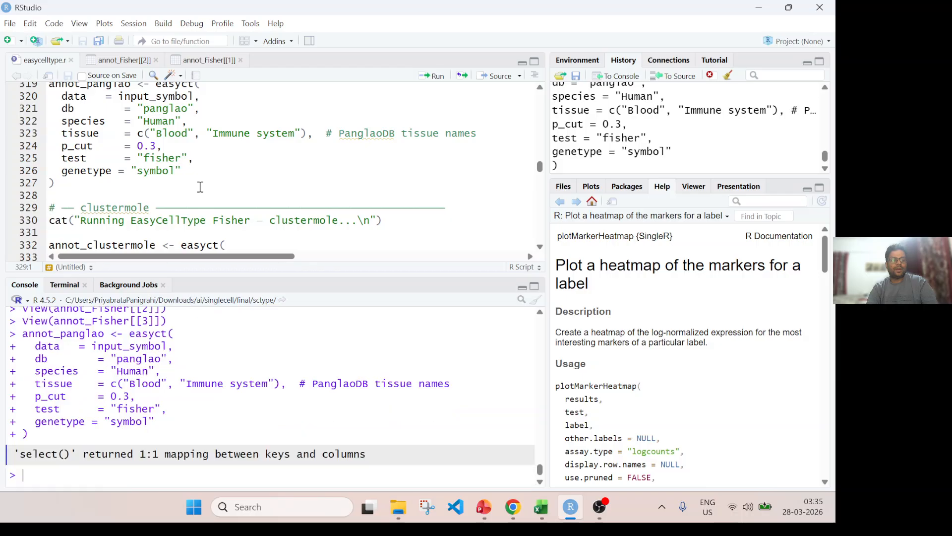
Run the clustermole message line and the annot_clustermole easyct call with db "clustermole", tissue NULL, p_cut 0.3 and the Fisher test.
key("ctrl+Return")
key("ctrl+Return")
key("ctrl+Return")
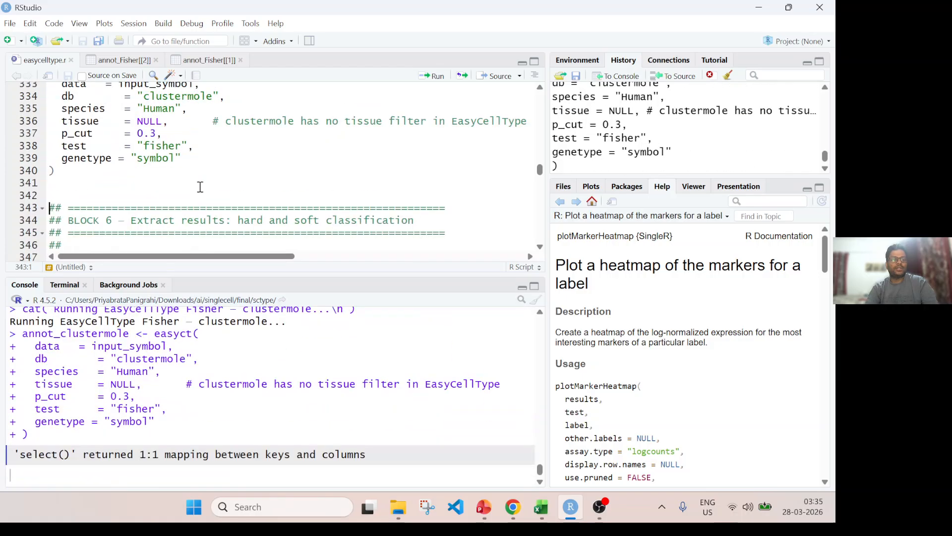
double_click(164, 97)
Review Block 6's hard and soft classification notes and run the get_hard_labels function definition for top-1 labels per cluster.
scroll(232, 198, "down", 5)
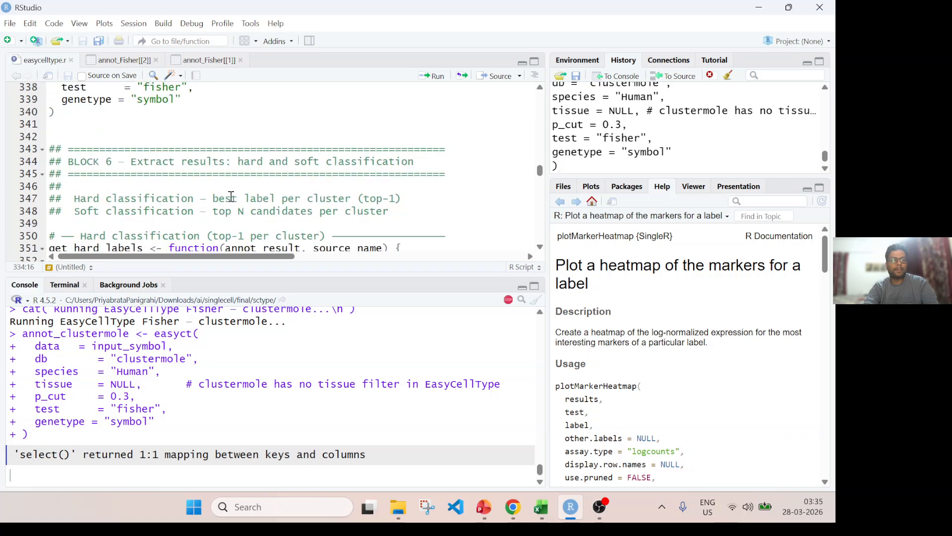
scroll(223, 198, "up", 3)
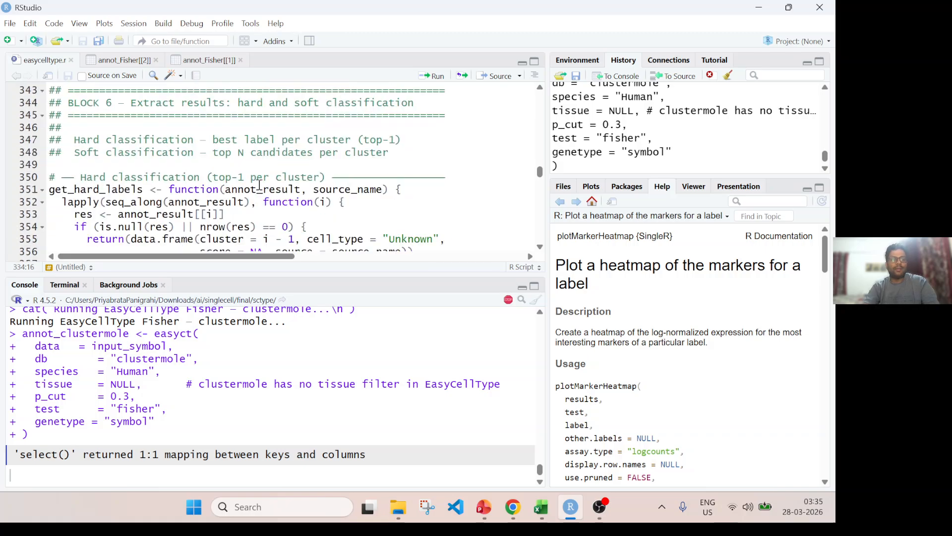
left_click_drag(225, 192, 226, 204)
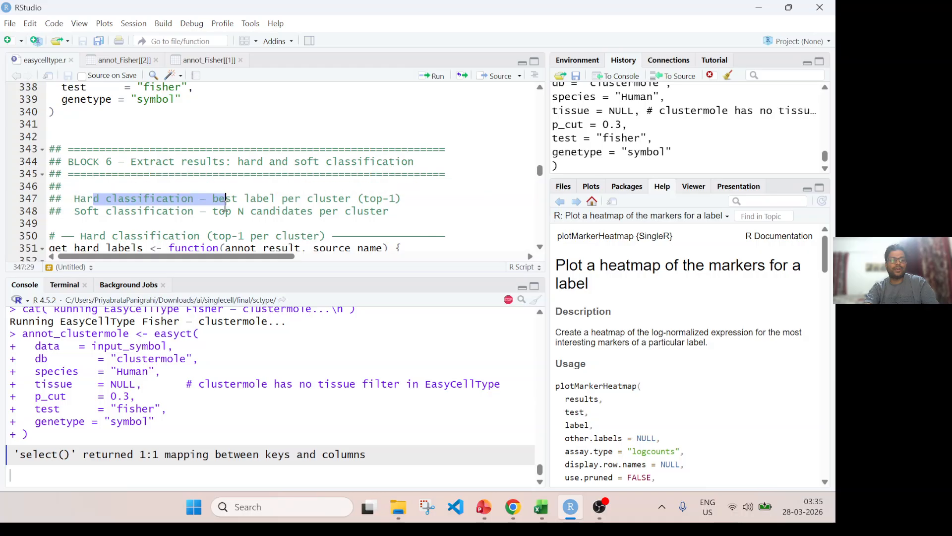
left_click_drag(138, 212, 208, 215)
scroll(258, 201, "down", 3)
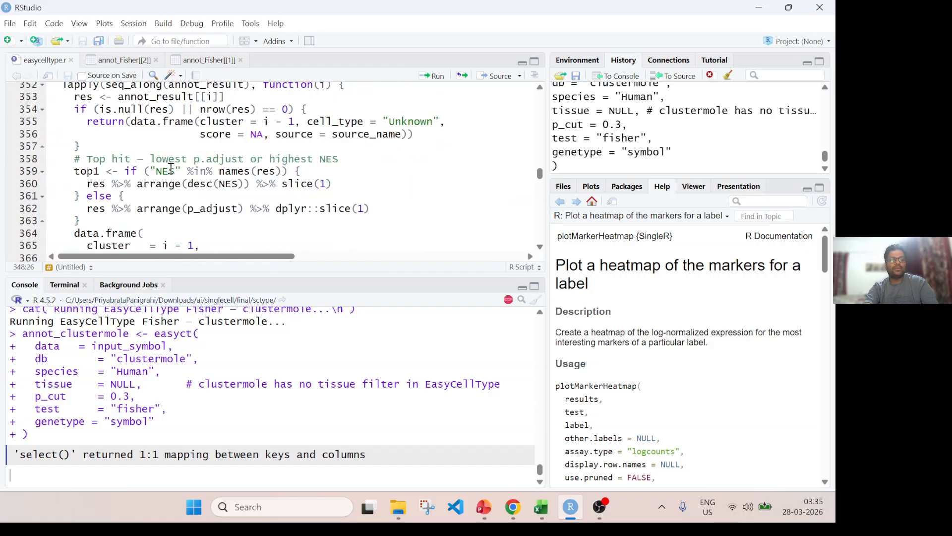
scroll(171, 168, "down", 3)
left_click(108, 215)
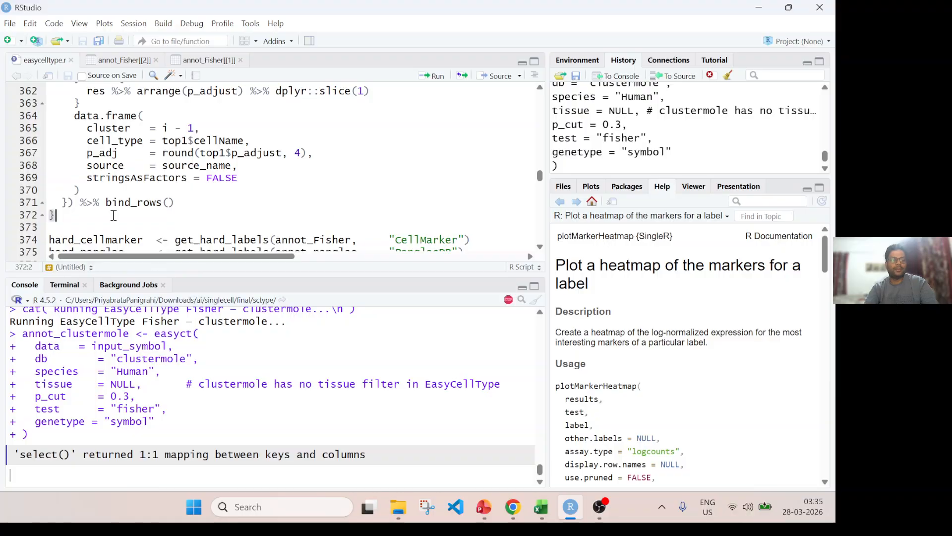
key("ctrl+Return")
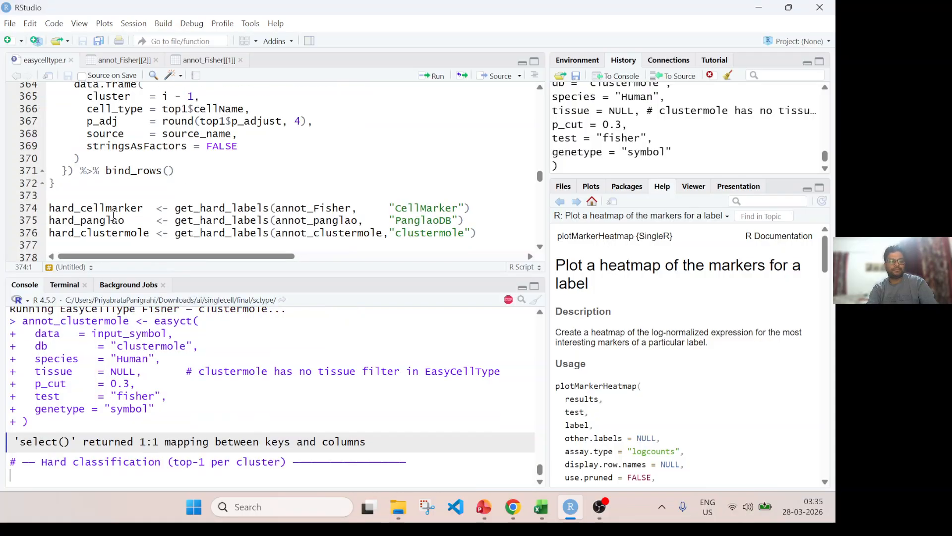
Run the three get_hard_labels calls to create hard_cellmarker, hard_panglao and hard_clustermole.
scroll(186, 194, "down", 2)
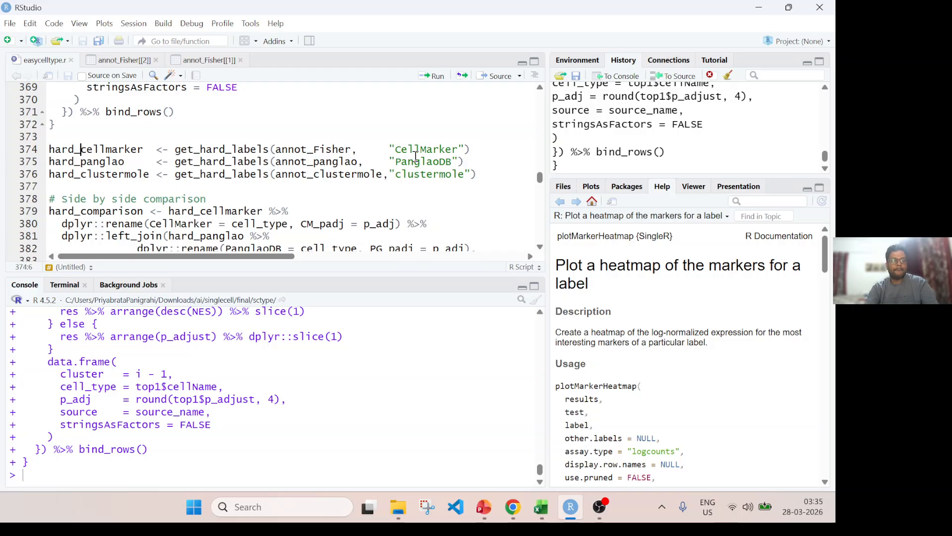
key("ctrl+Return")
key("ctrl+Return")
key("ctrl+Return")
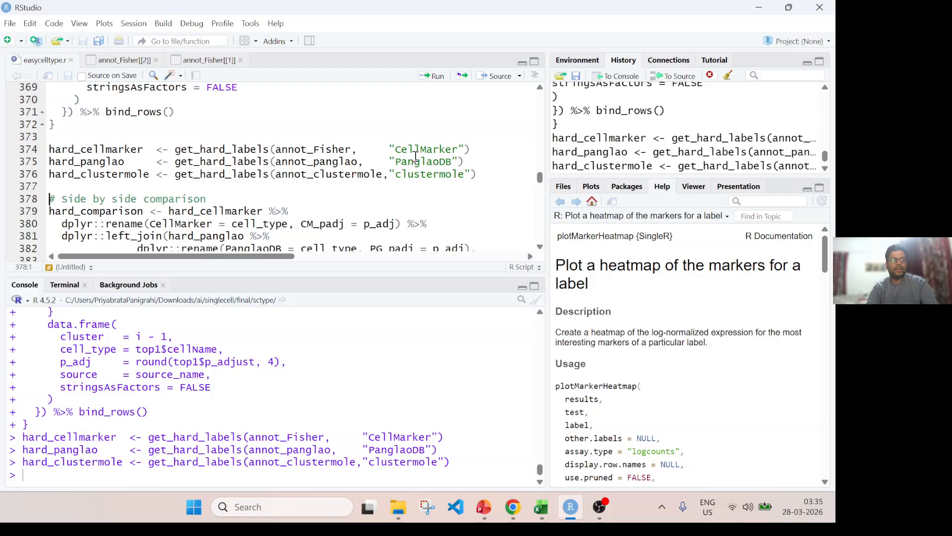
Run the side-by-side hard_comparison code, view the table, and compare the labels for clusters 0 to 2 across the three databases.
key("ctrl+Return")
key("ctrl+Return")
key("ctrl+Return")
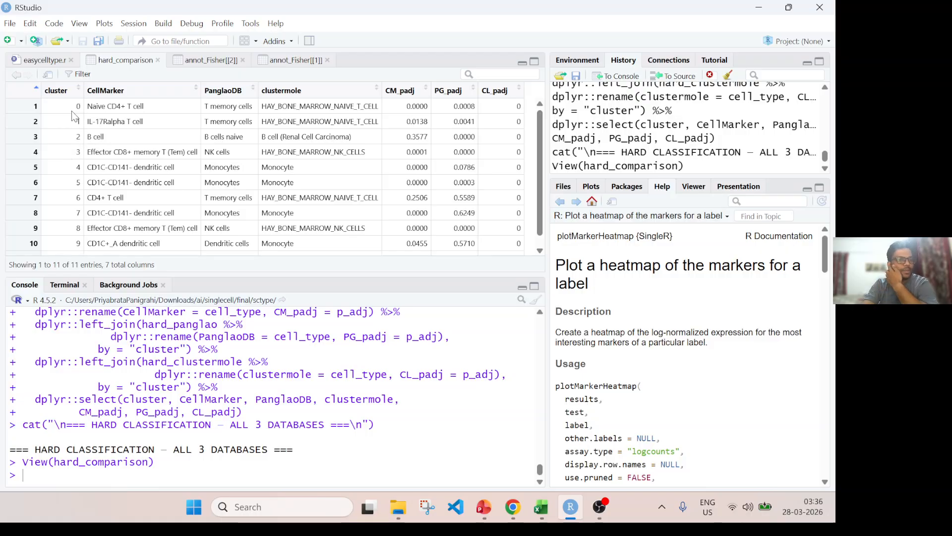
left_click_drag(88, 110, 145, 107)
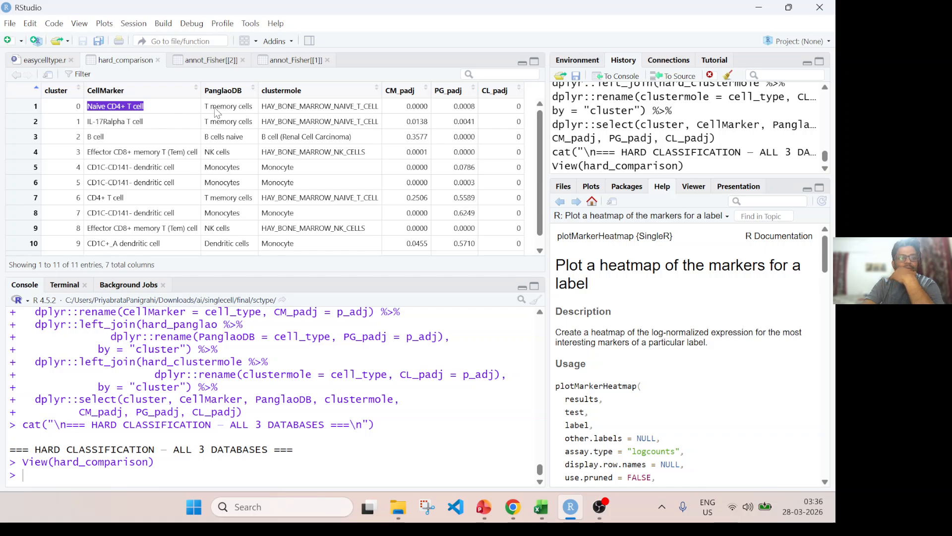
left_click_drag(209, 106, 501, 113)
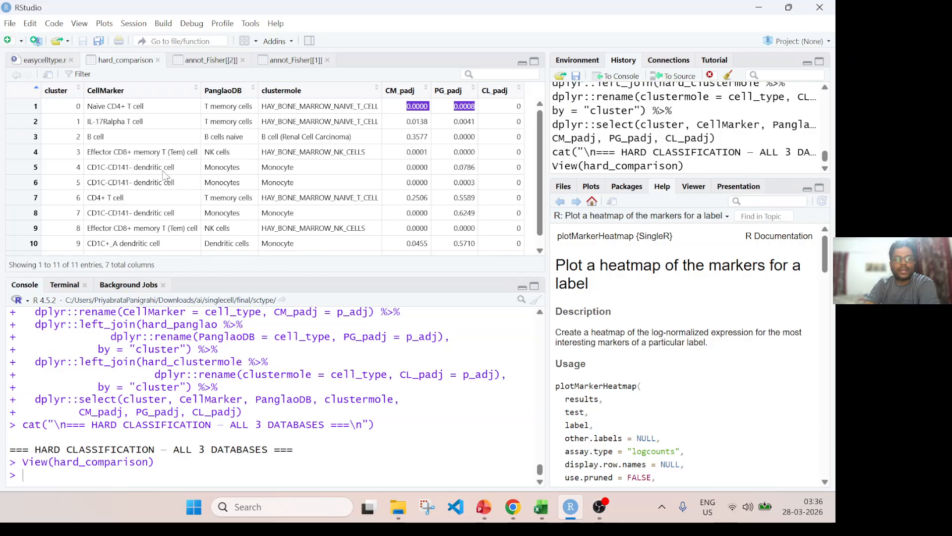
left_click_drag(107, 121, 355, 123)
left_click_drag(87, 137, 361, 139)
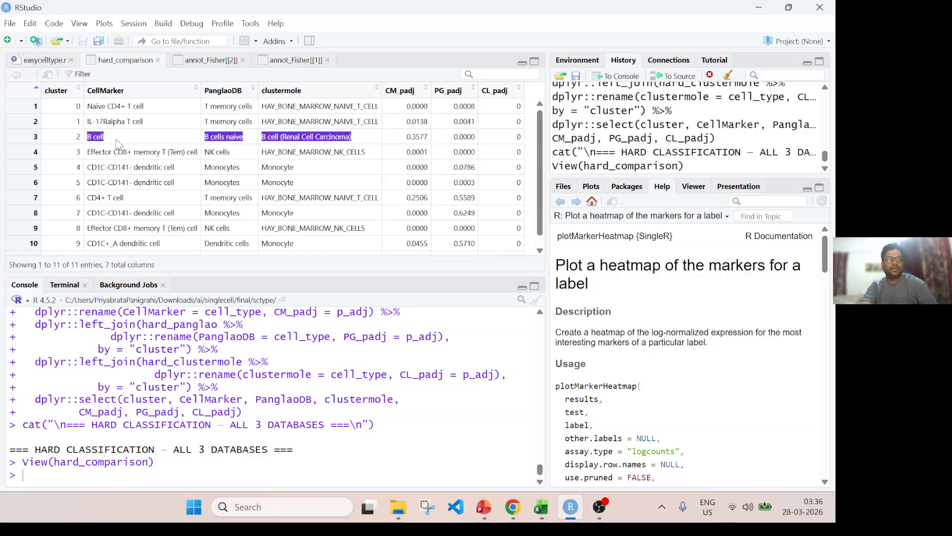
Run the get_soft_labels definition and its CellMarker call with top_n = 5, and view the soft_cellmarker candidates for cluster 0.
left_click(44, 60)
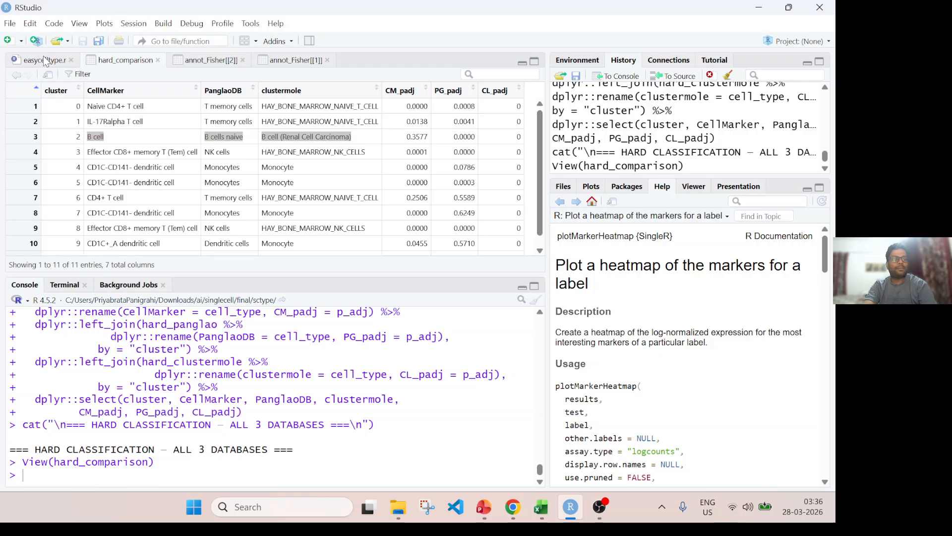
scroll(211, 185, "down", 2)
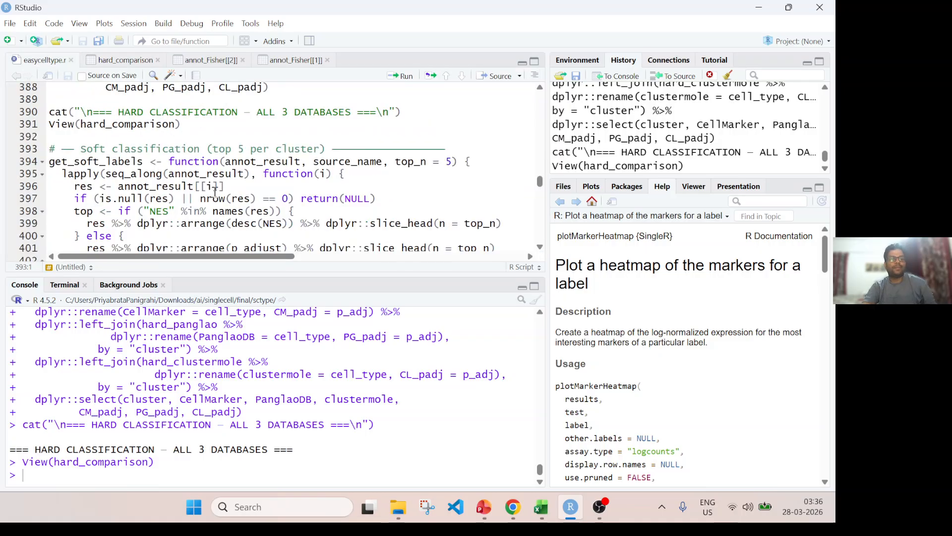
key("ctrl+Return")
key("ctrl+Return")
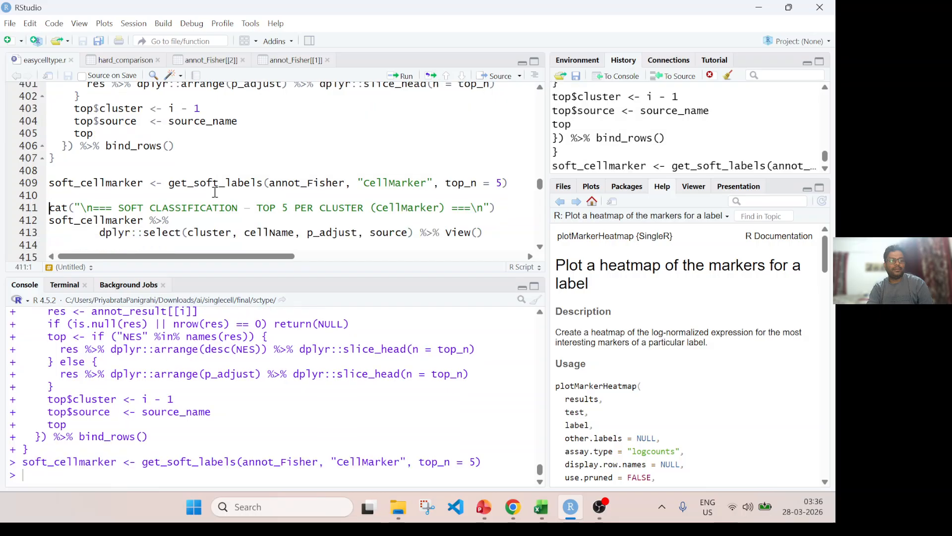
key("ctrl+Return")
key("ctrl+Return")
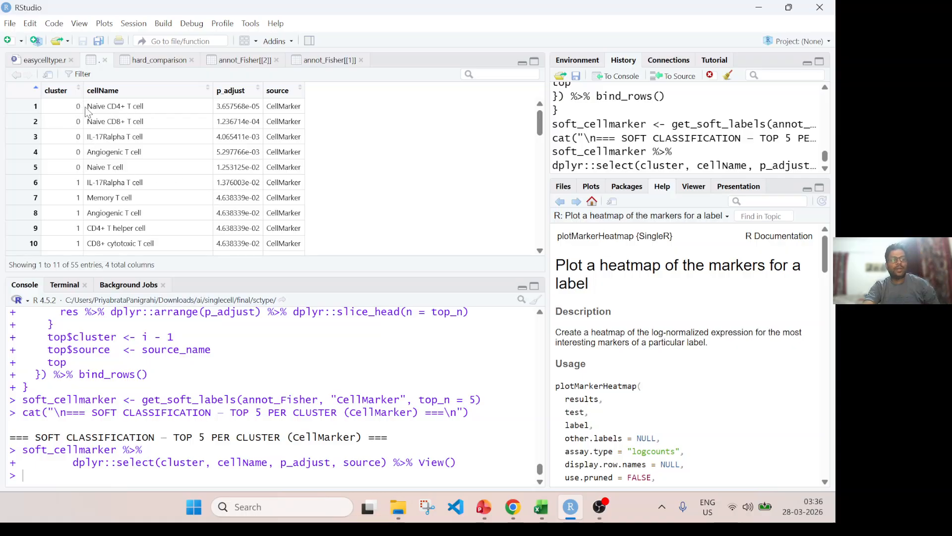
left_click_drag(78, 102, 331, 140)
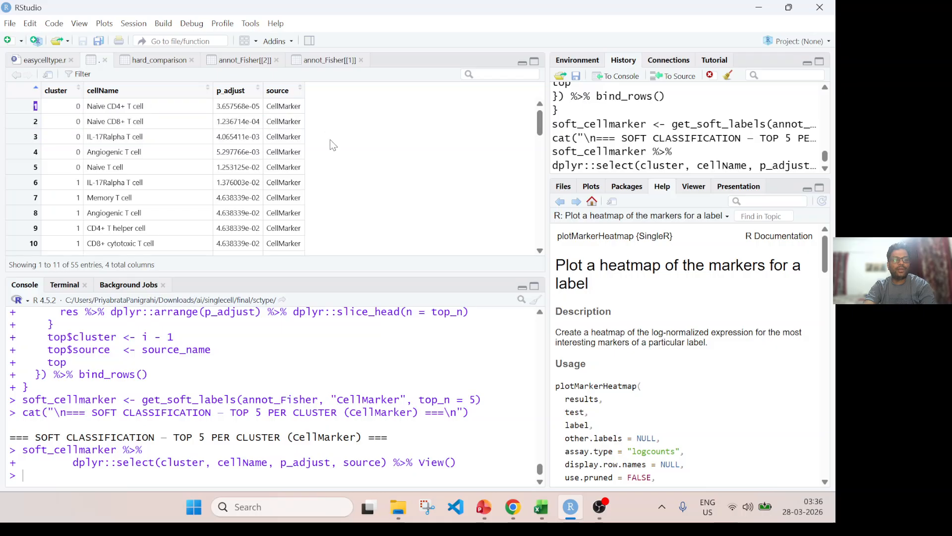
left_click_drag(132, 108, 145, 138)
left_click(155, 135)
Review the script's Block 7 notes on the built-in plot_dot() and plot_bar() plots and the Plot 1 dot plot description.
left_click(46, 60)
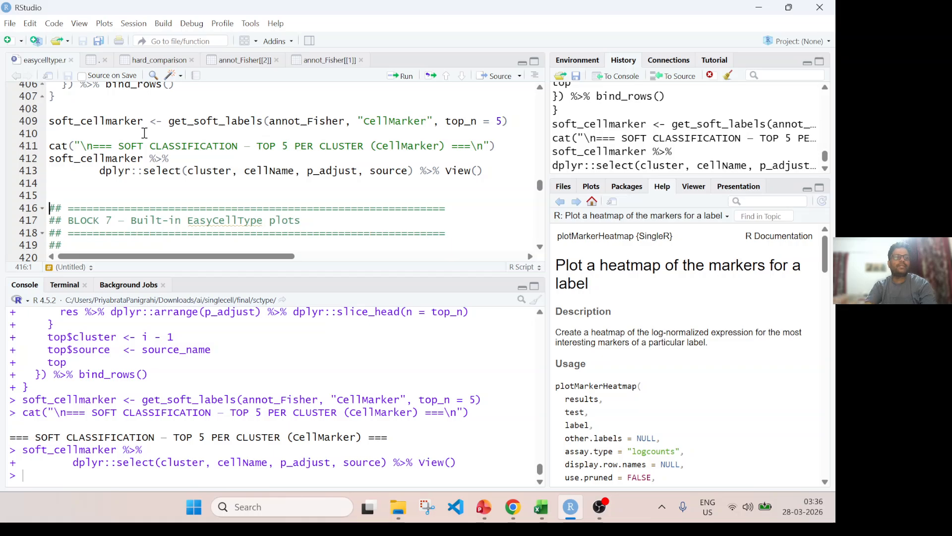
scroll(179, 171, "down", 3)
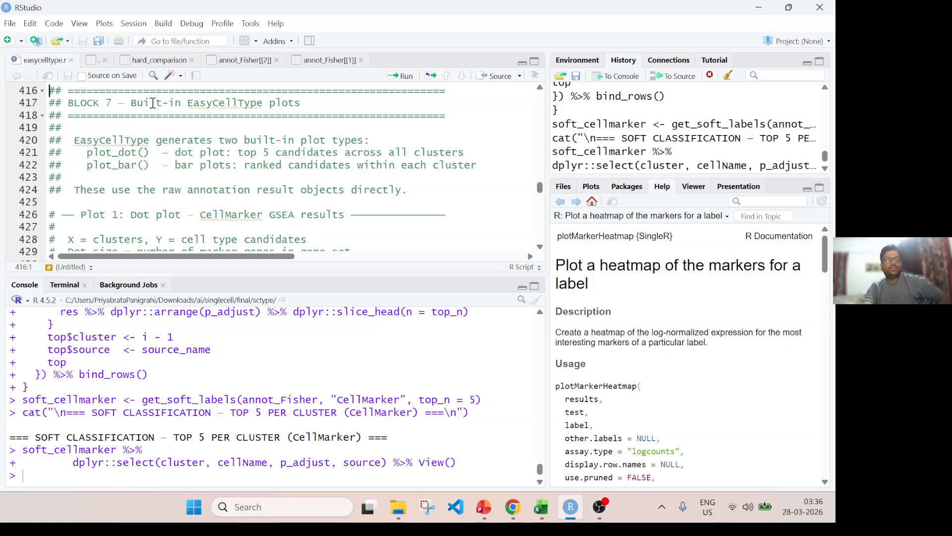
left_click_drag(150, 103, 308, 101)
scroll(78, 166, "down", 3)
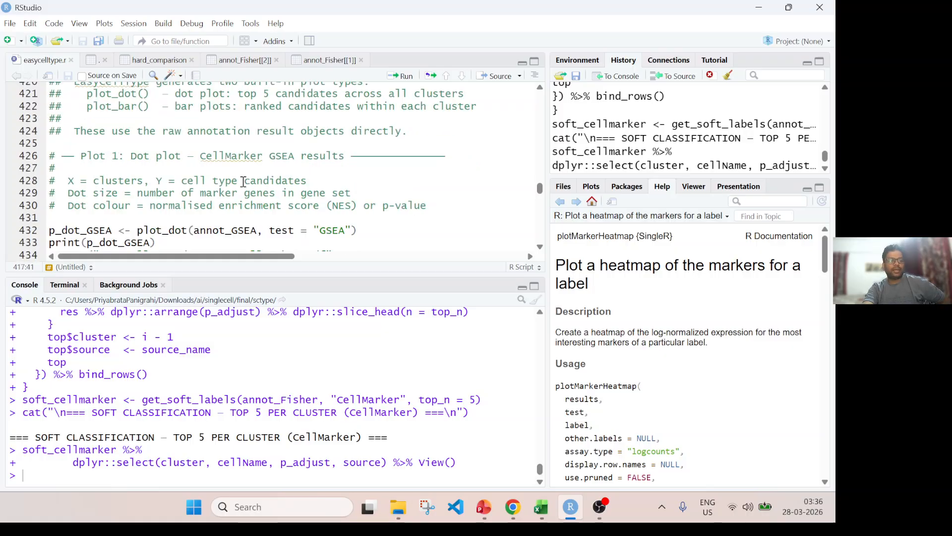
left_click(61, 172)
scroll(182, 174, "up", 2)
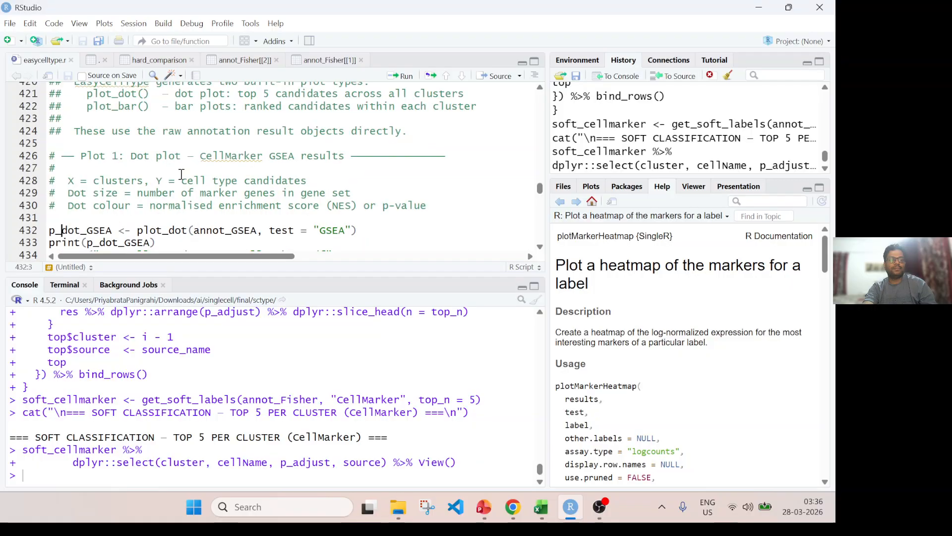
double_click(116, 108)
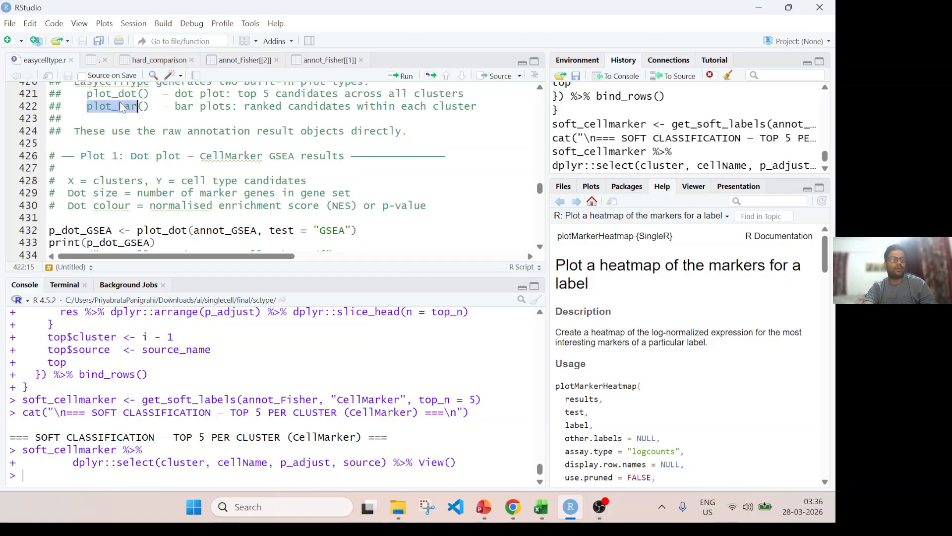
double_click(122, 99)
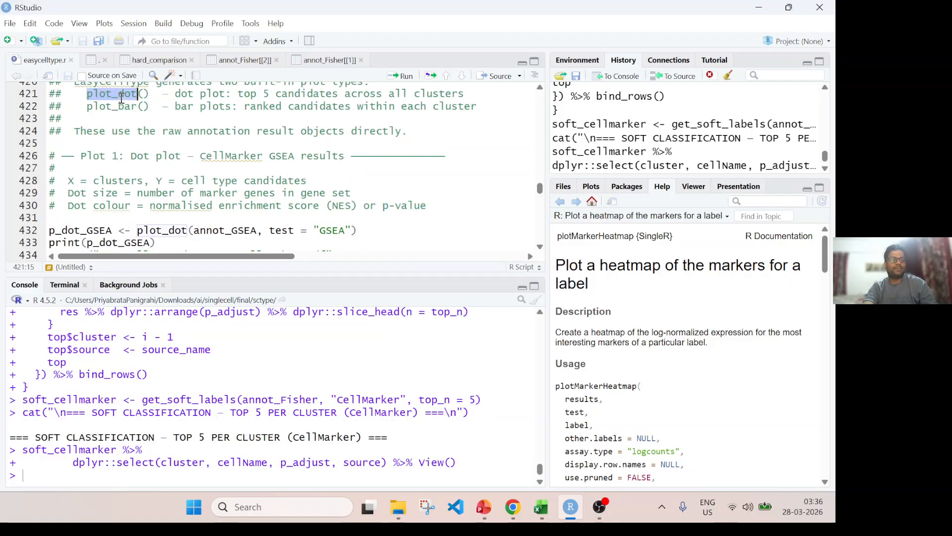
Switch to the singlecell_annotation PowerPoint slide show to examine the CellMarker plot_dot() dot plots for GSEA and the Fisher test.
left_click(483, 506)
left_click(527, 364)
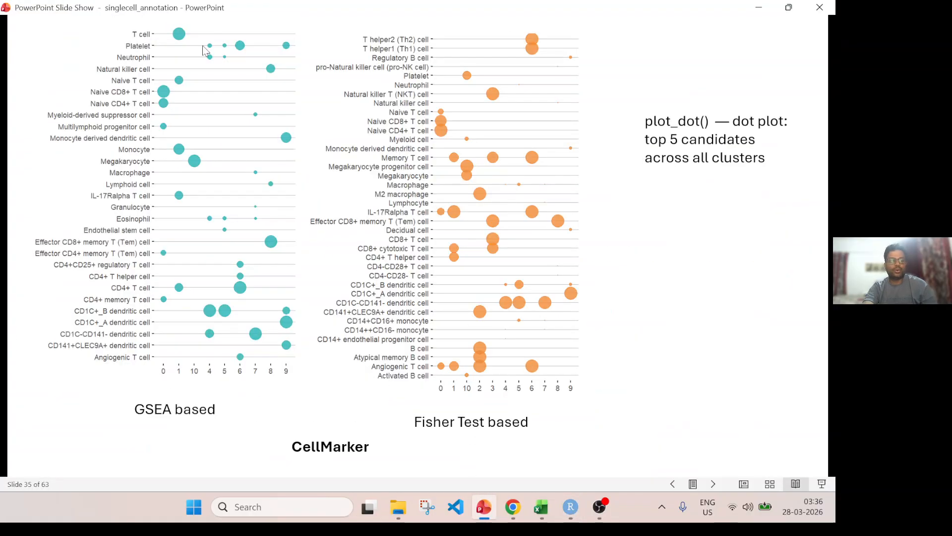